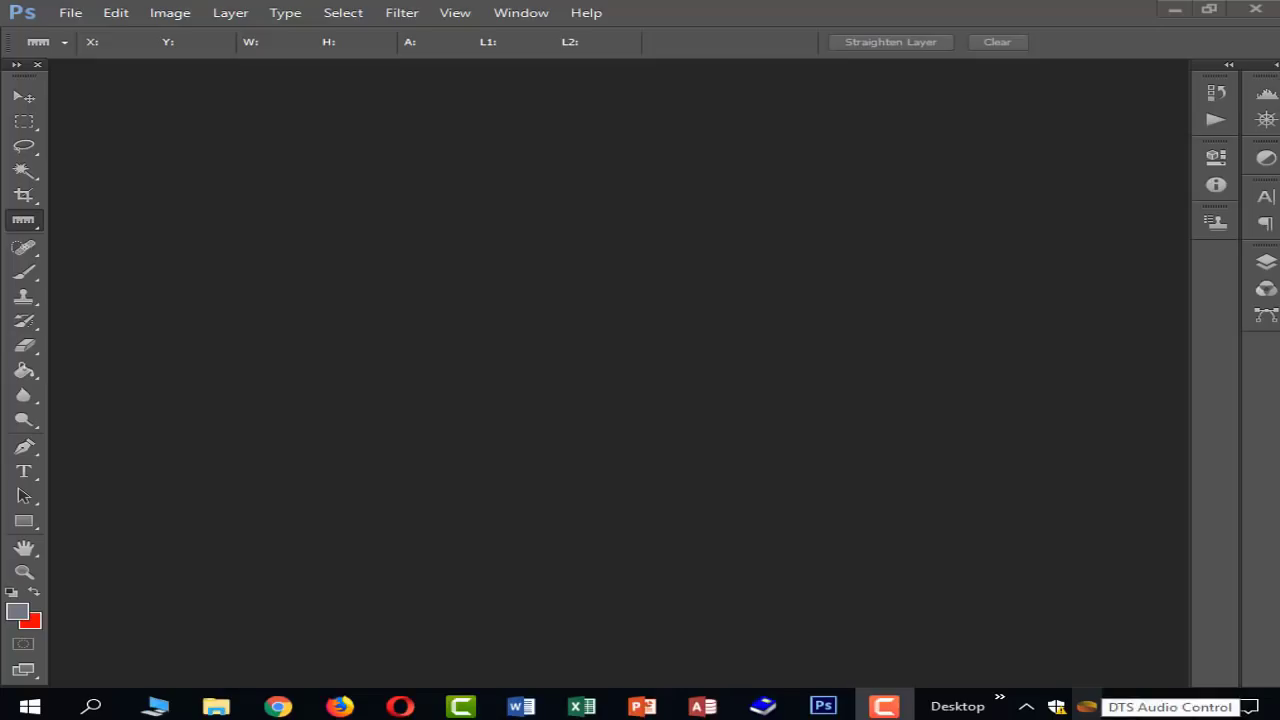
Step: Pick the Eyedropper with I, look through its grouped tools, then settle on the Move tool
key("i")
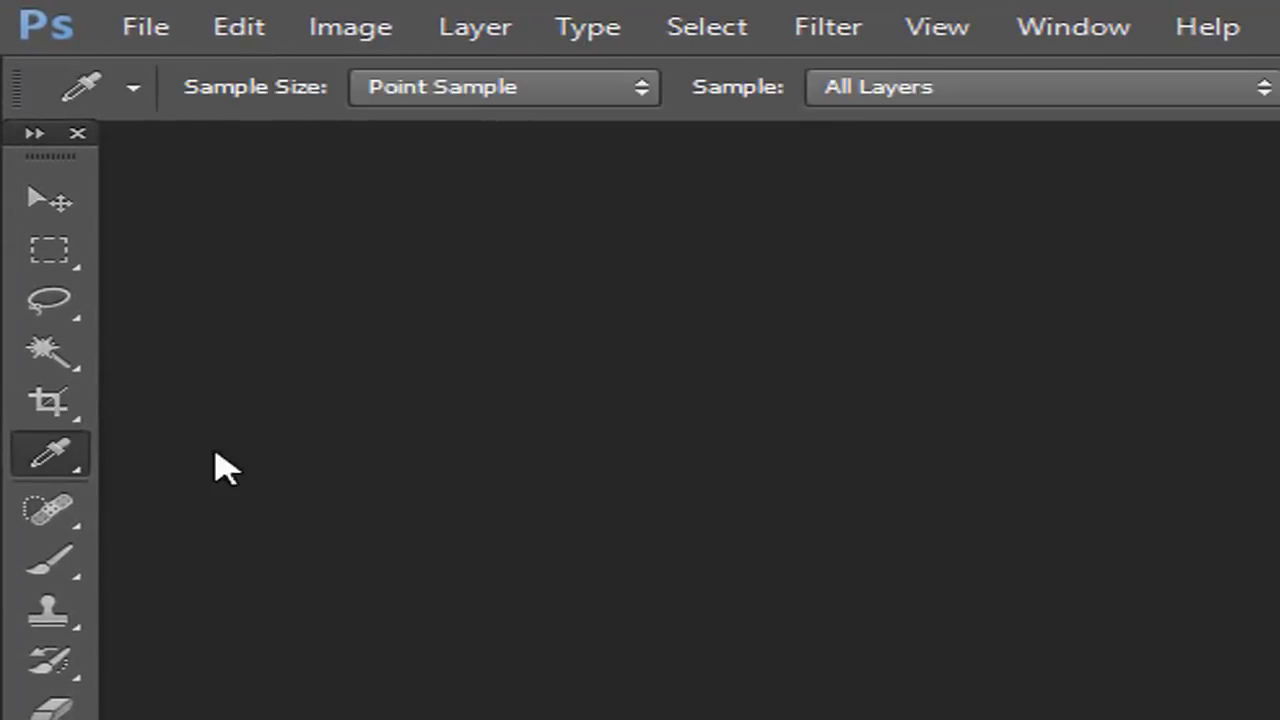
right_click(60, 457)
left_click(296, 292)
left_click(60, 212)
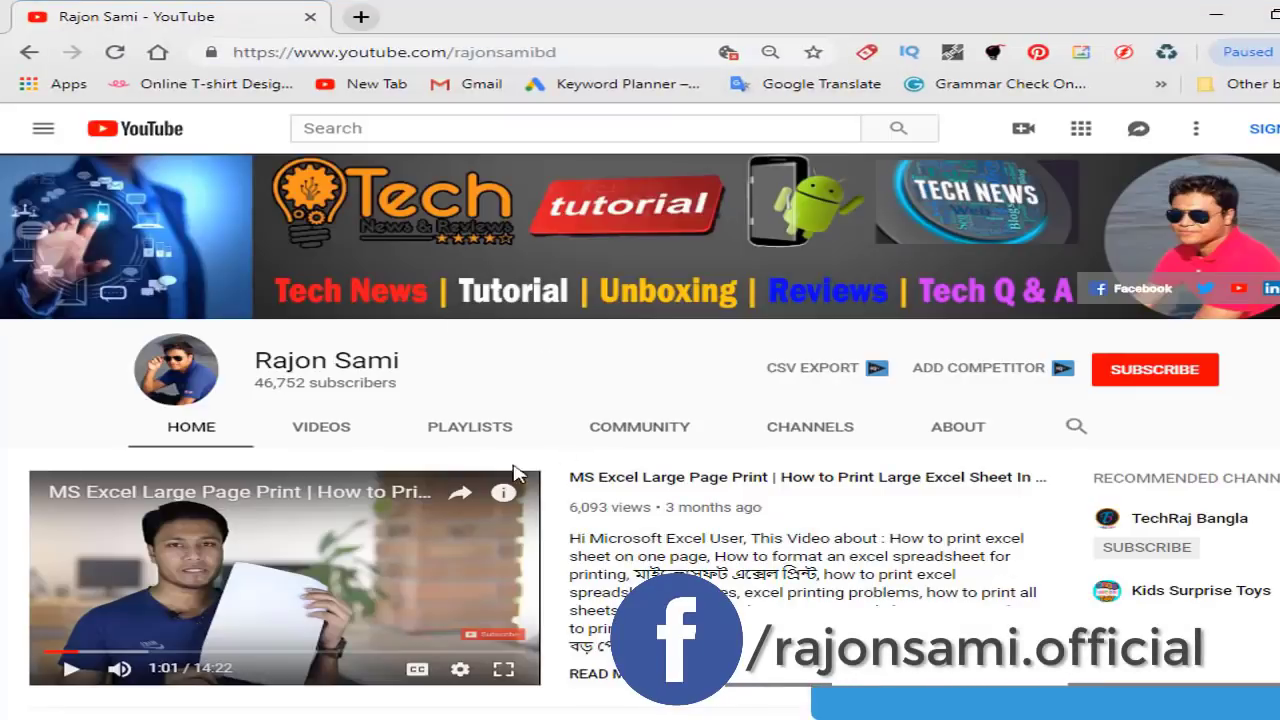
Step: Open the channel's Photoshop Full Bangla Tutorial playlist and play the Part-02 Toolbar video
left_click(335, 432)
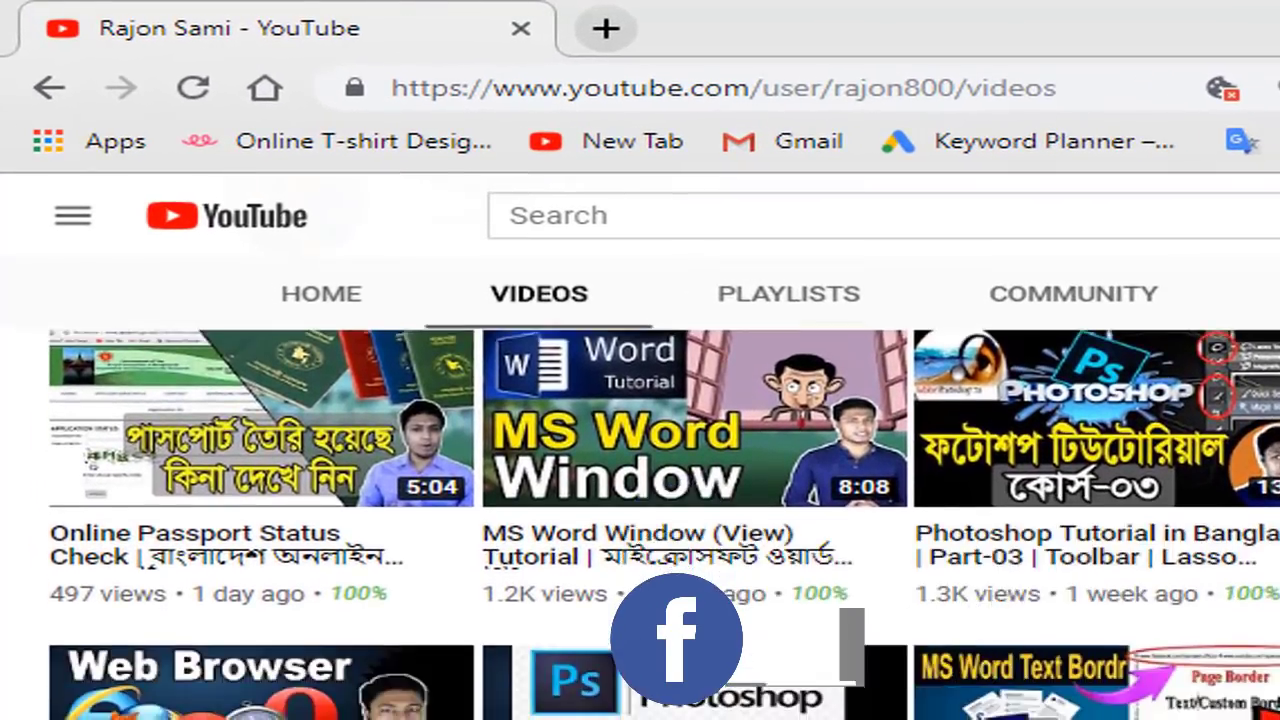
scroll(640, 450, "up", 5)
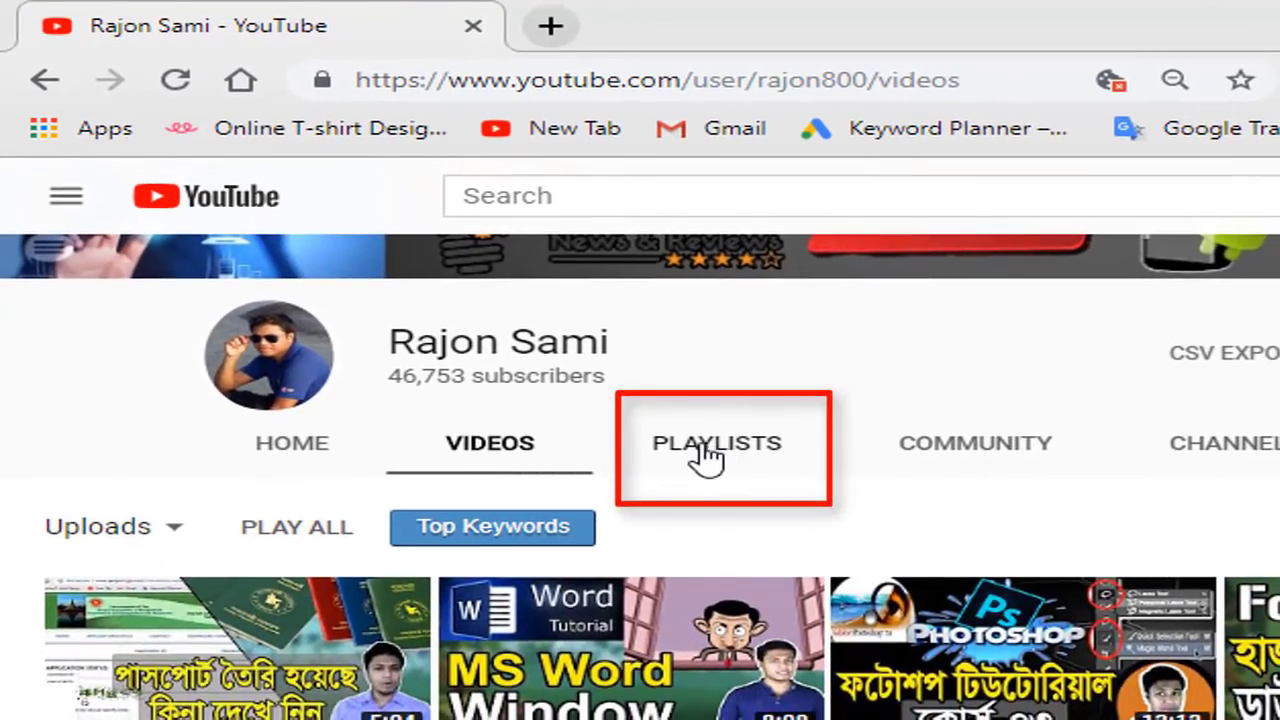
left_click(708, 450)
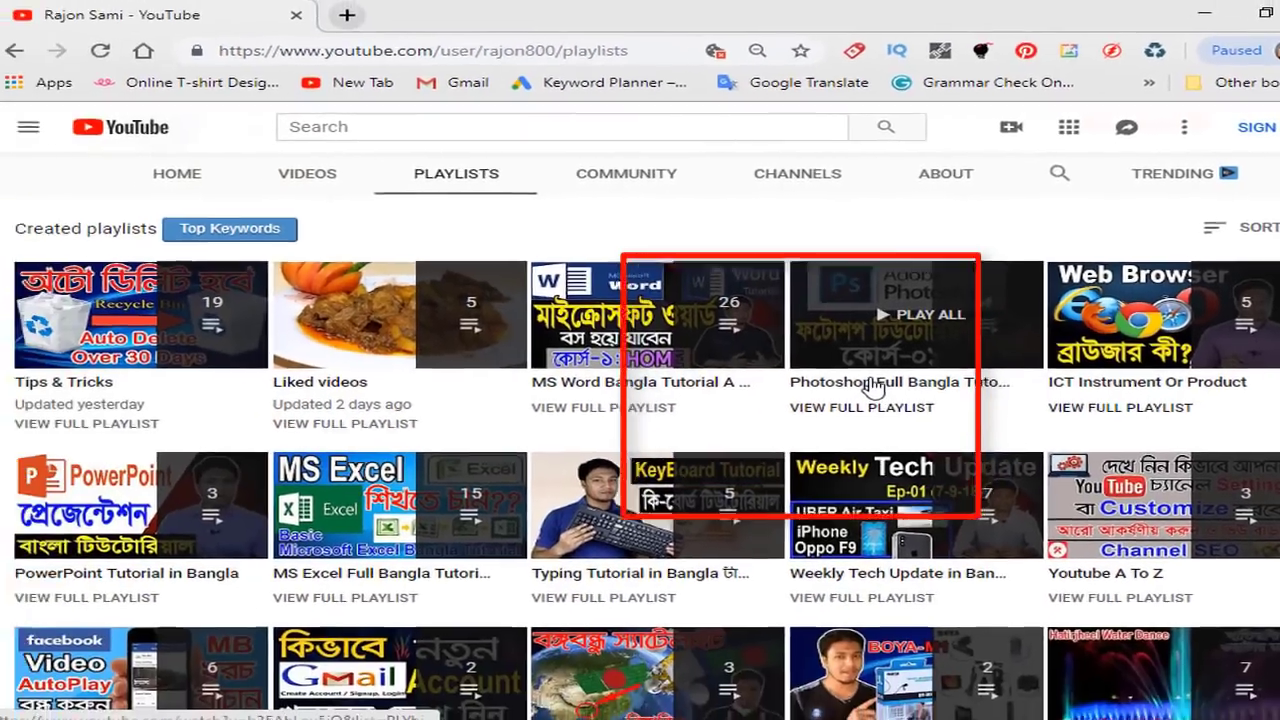
left_click(805, 460)
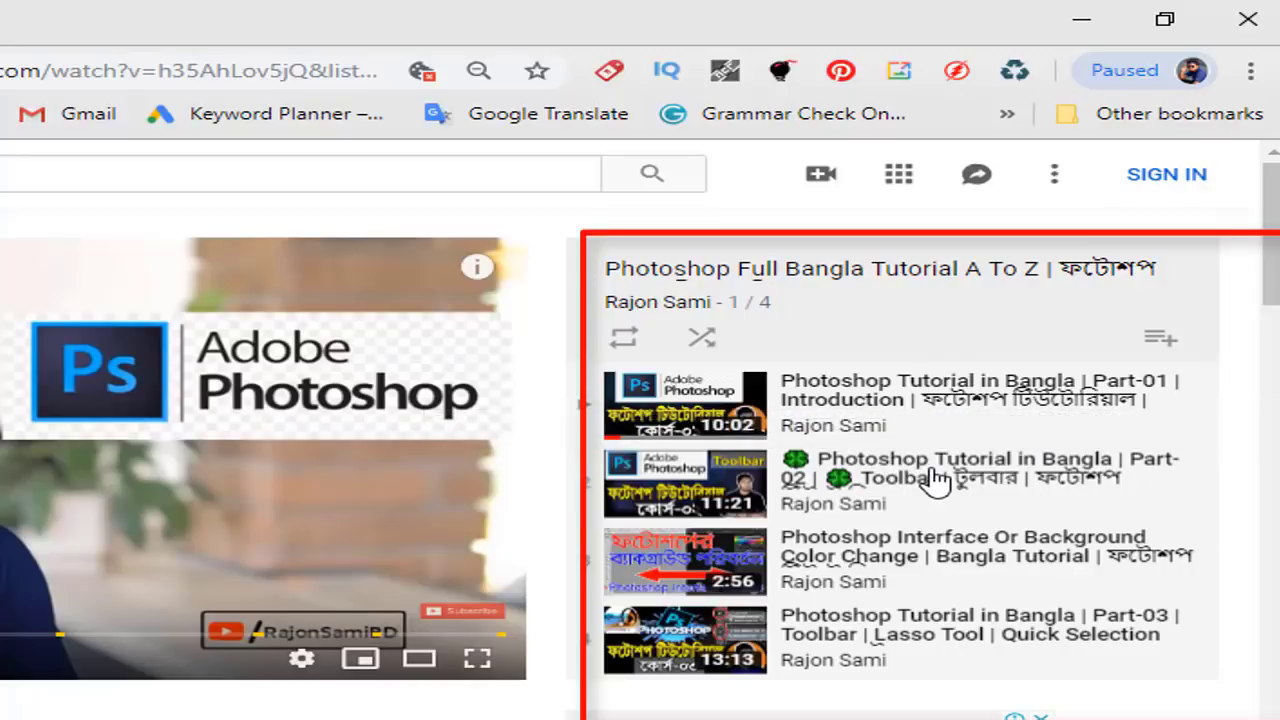
left_click(980, 484)
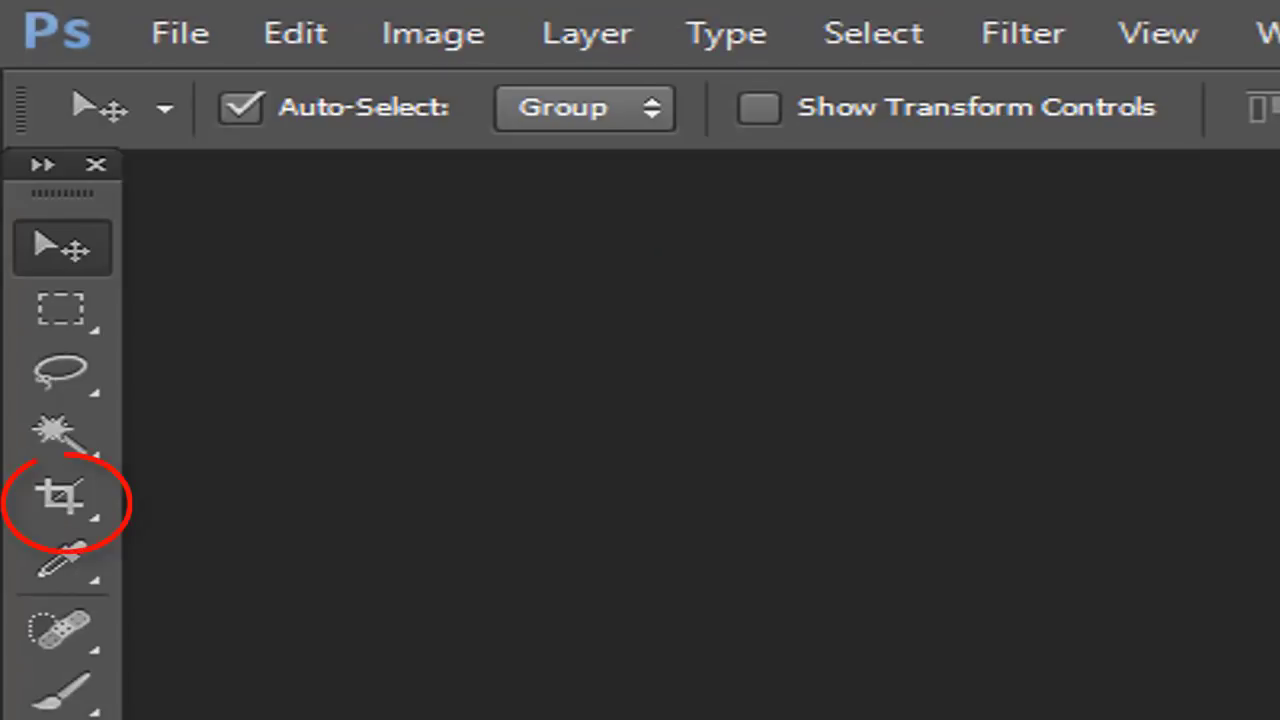
Step: Choose the plain Crop Tool from the crop/slice group so a crop frame surrounds the photo
left_click(57, 498)
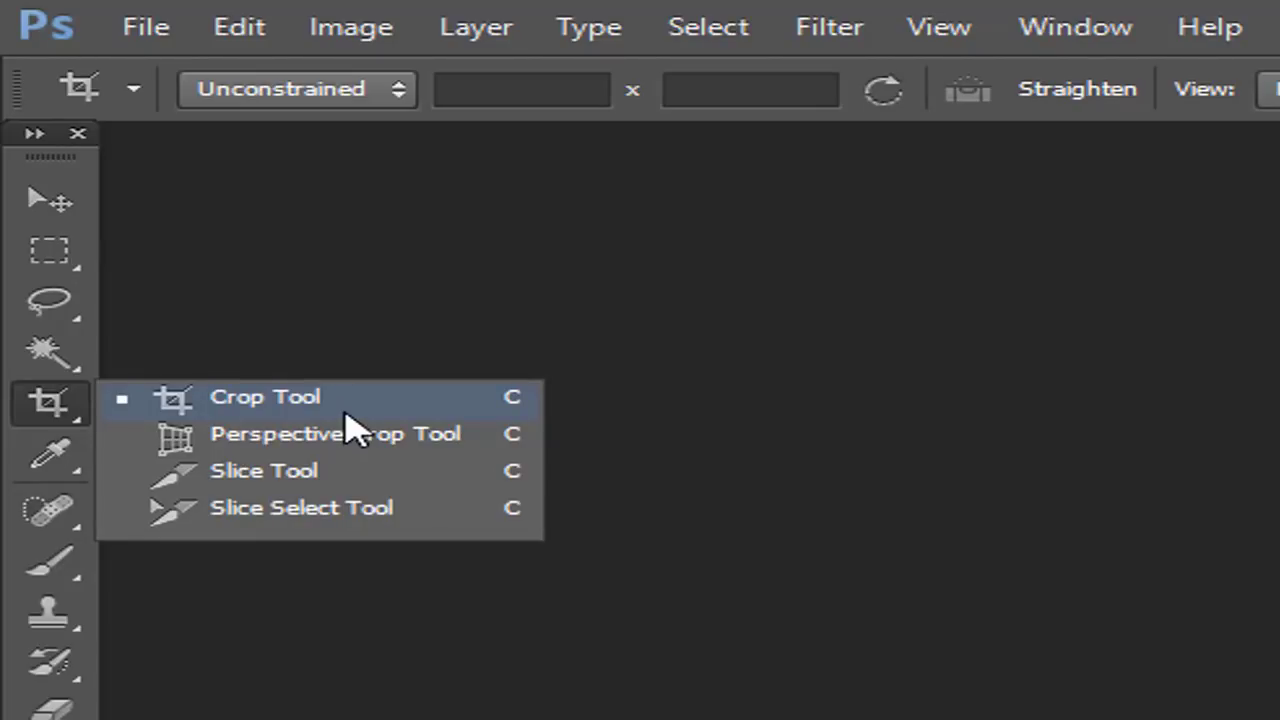
left_click(346, 412)
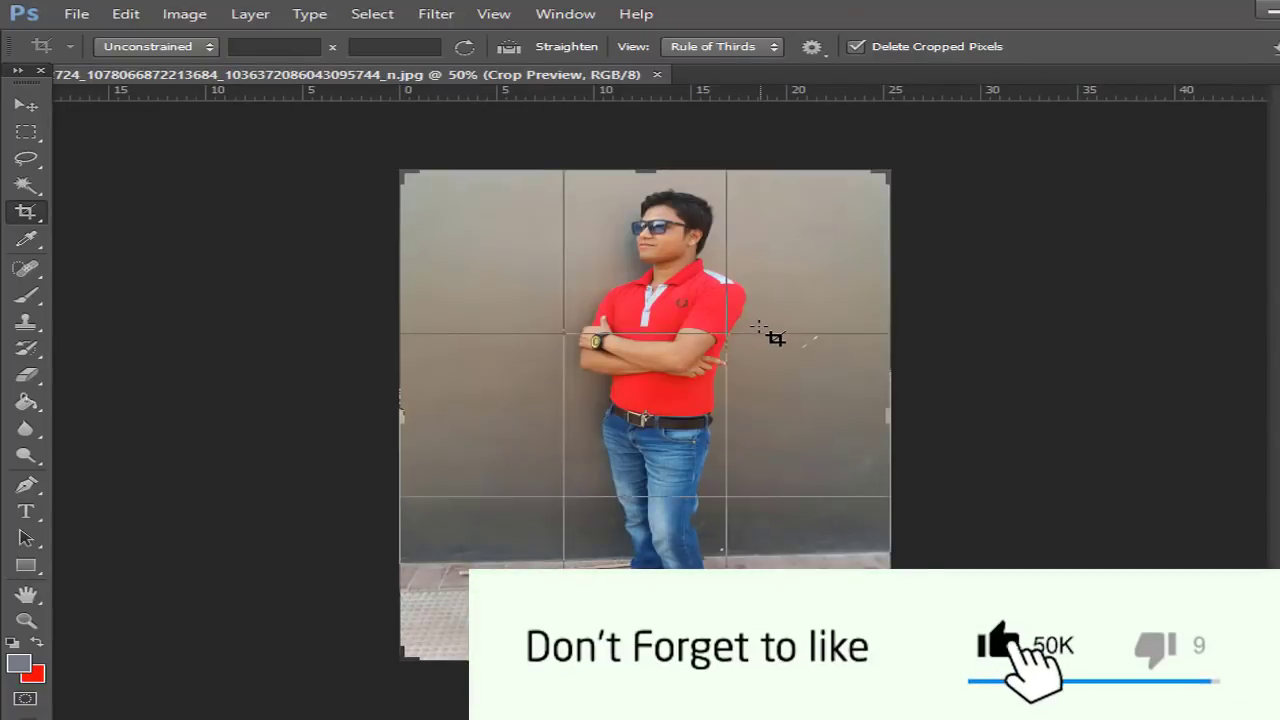
Step: Draw and apply an upper-body crop on the portrait, then undo it to restore the full photo
key("Return")
key("v")
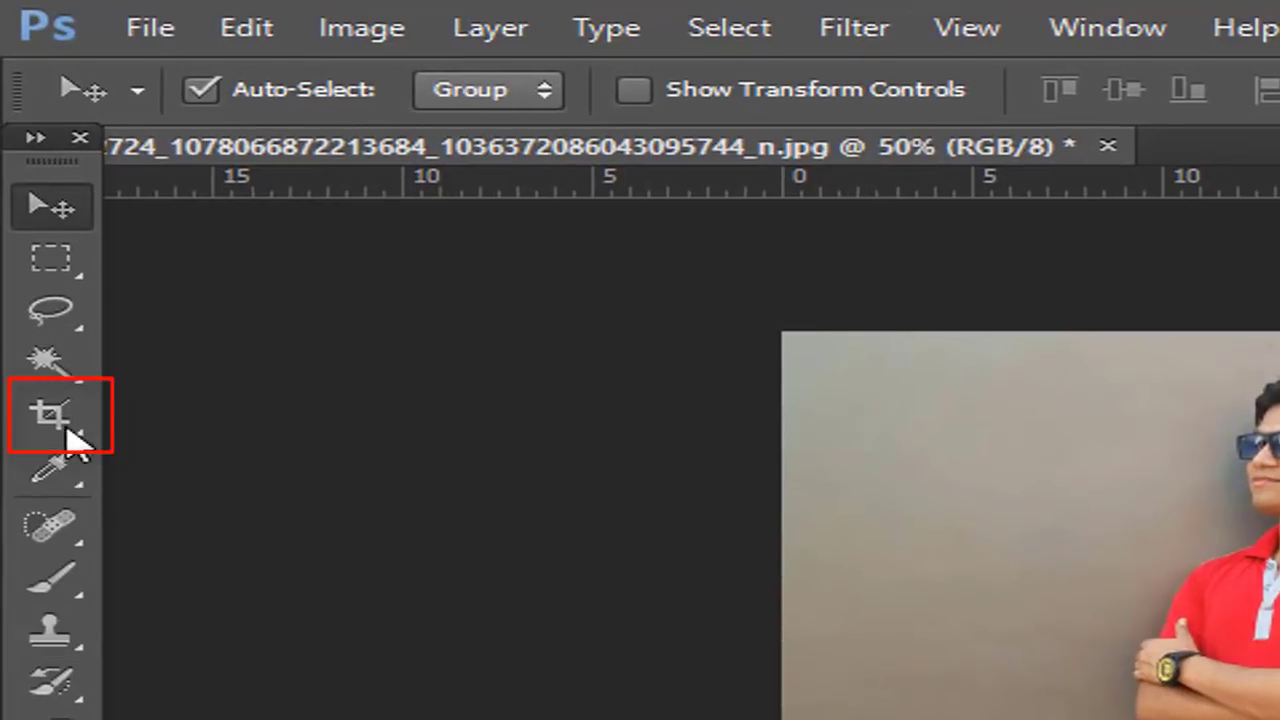
left_click(62, 425)
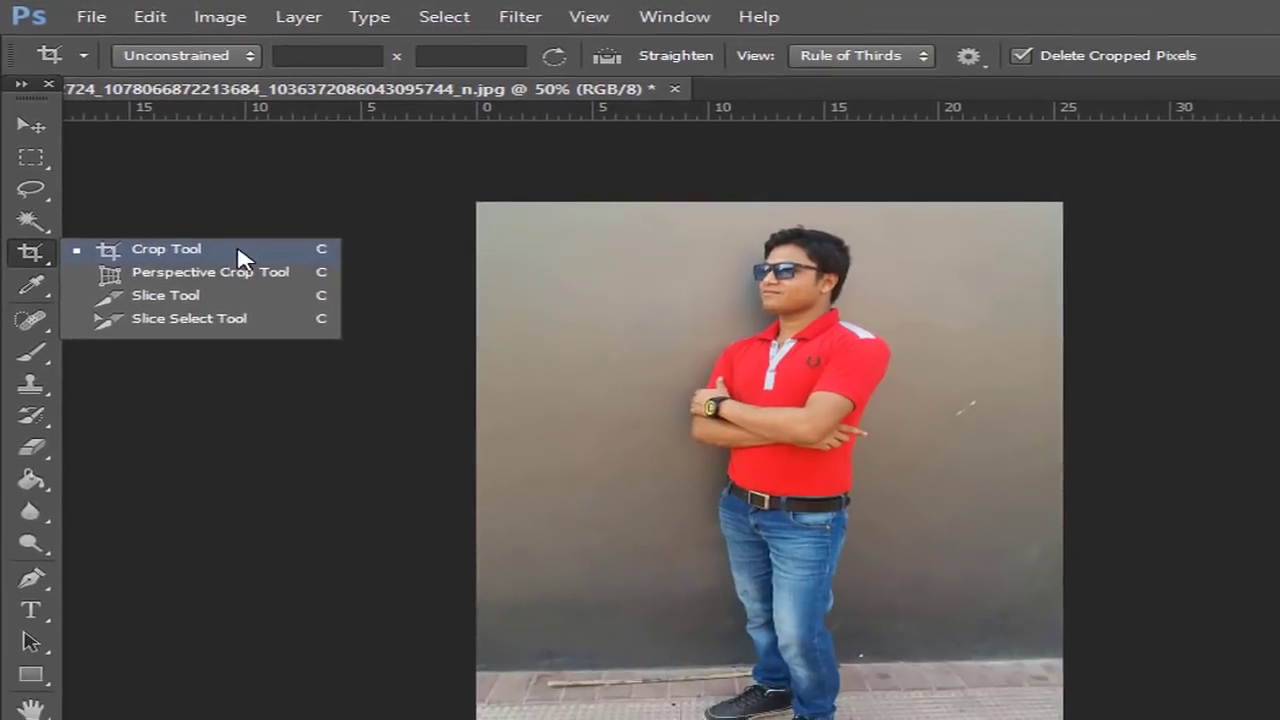
left_click(398, 420)
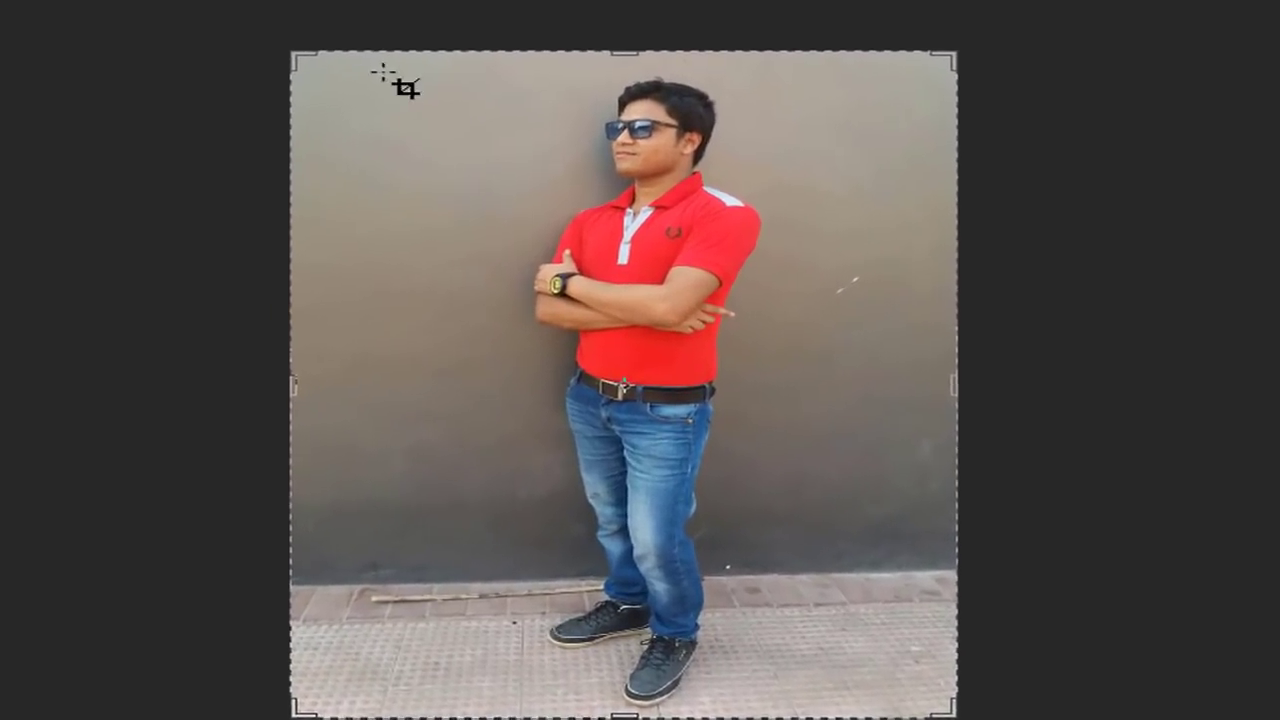
left_click_drag(346, 62, 809, 372)
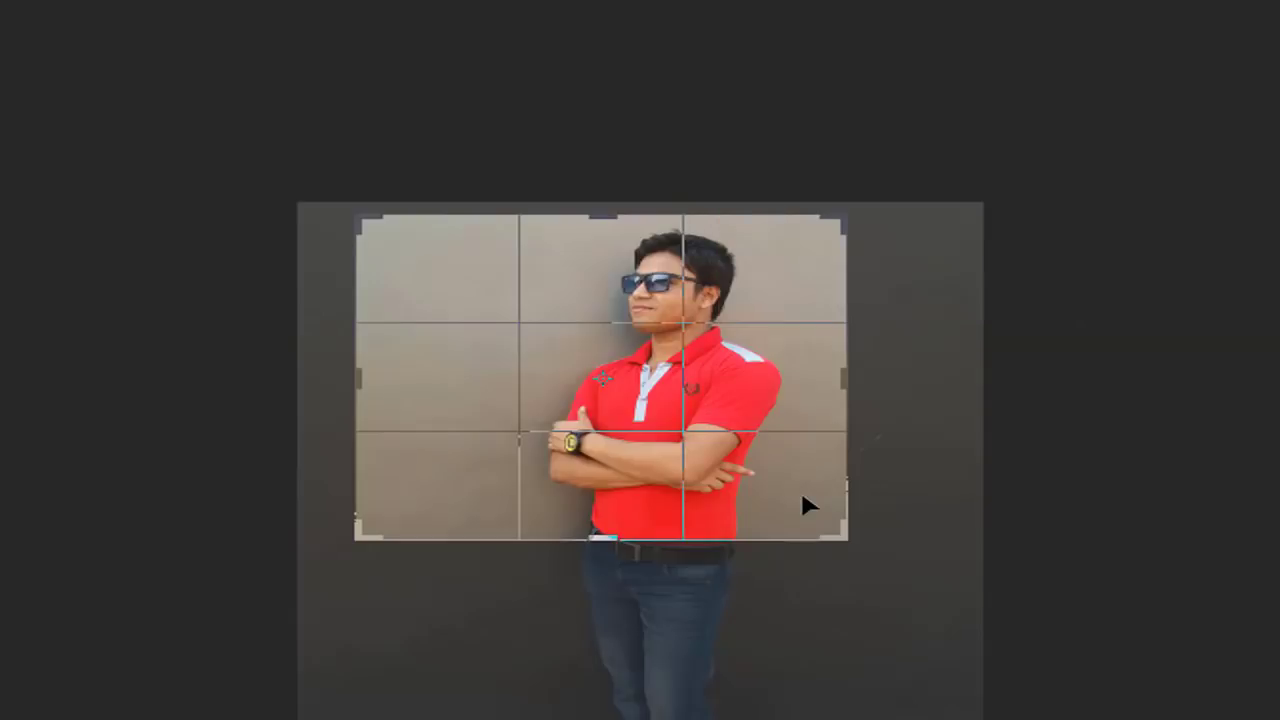
key("Return")
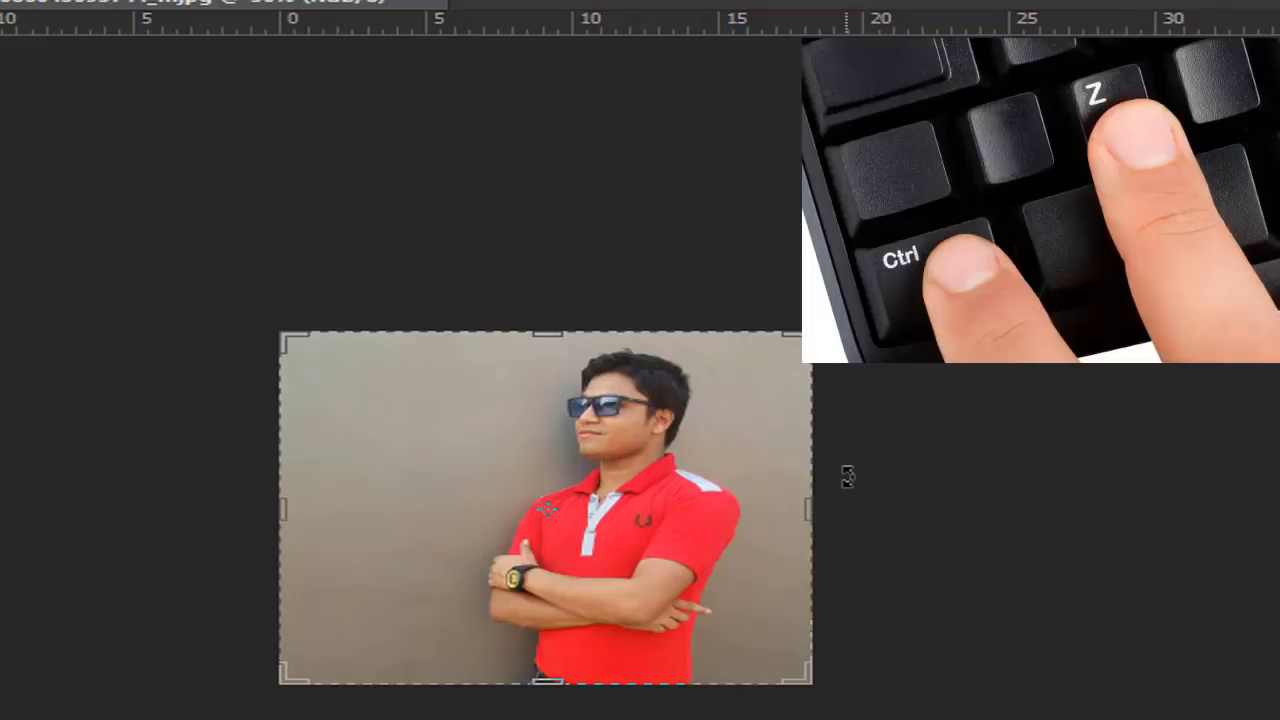
key("ctrl+z")
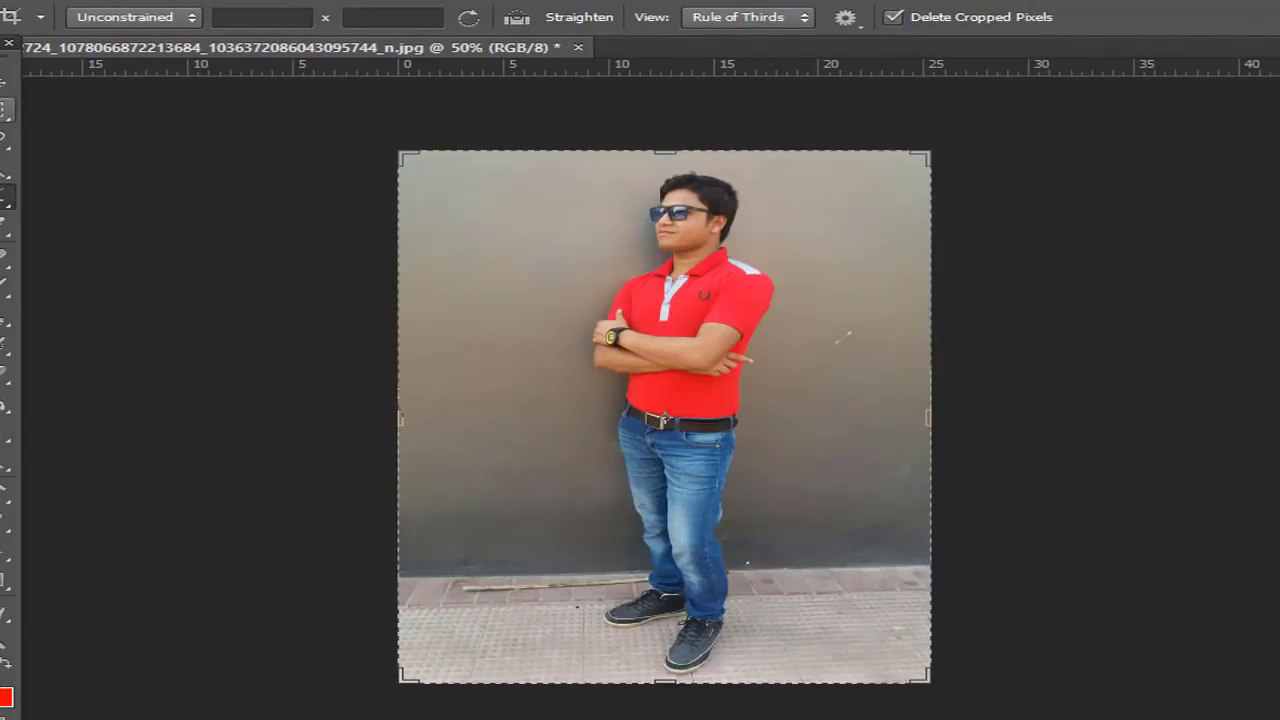
Step: Draw a crop frame around the man from head to waist, trimming each edge, then bring up the Crop the image? prompt
left_click(3, 84)
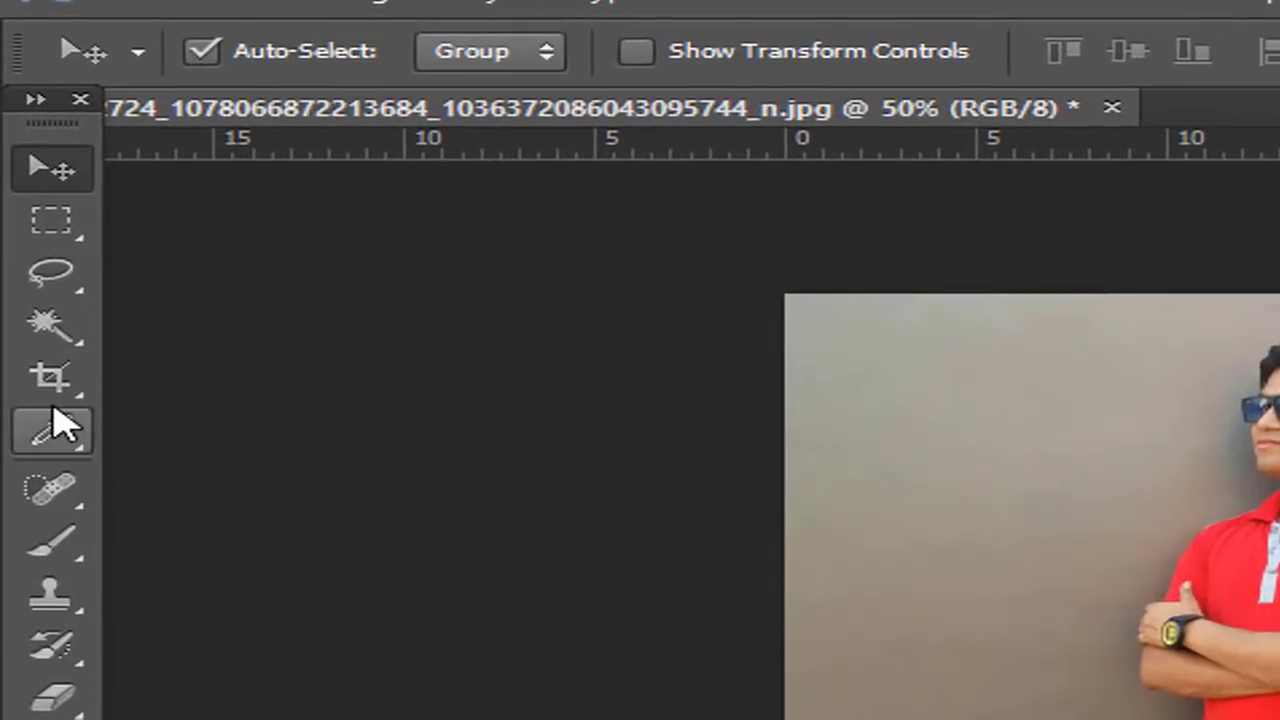
left_click(52, 383)
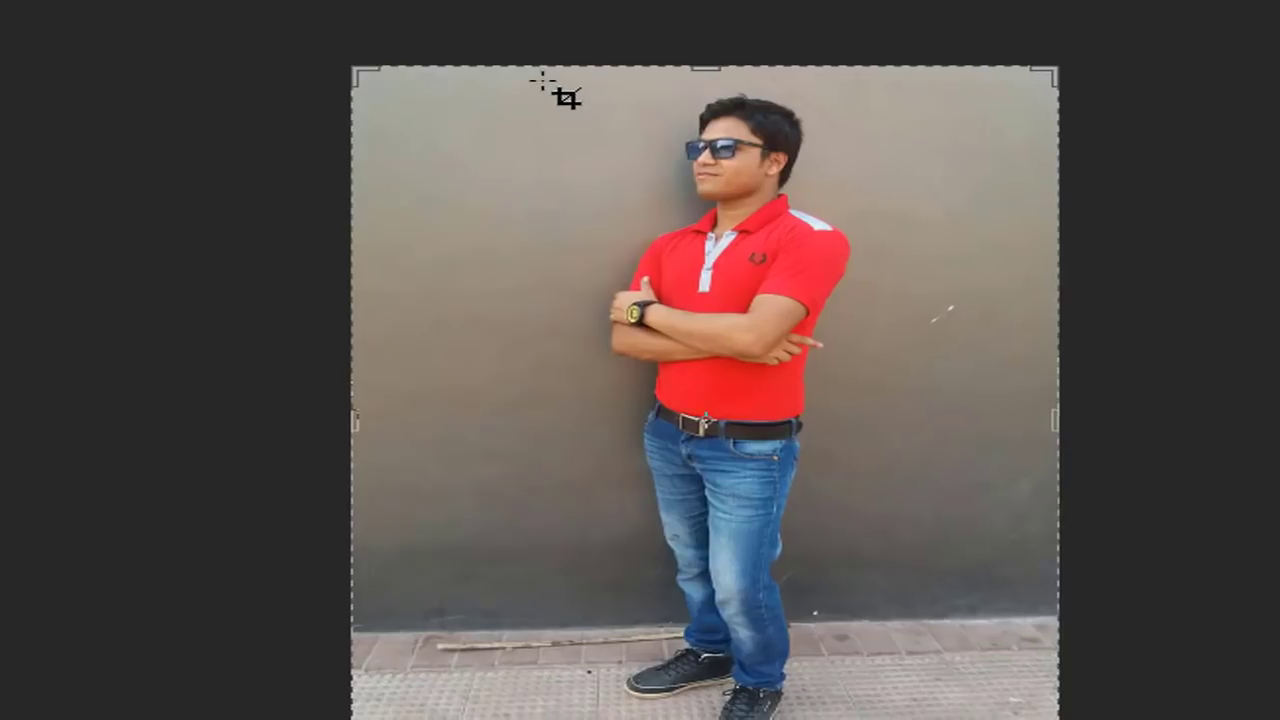
left_click_drag(446, 72, 876, 402)
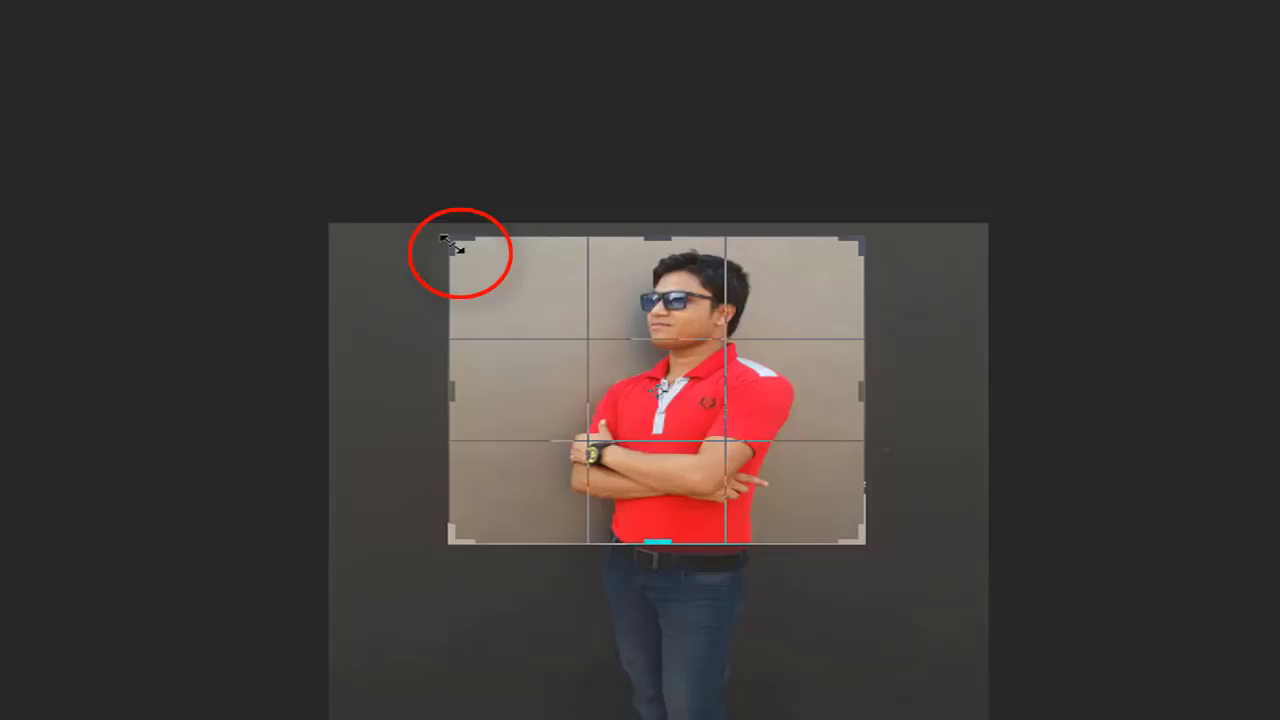
left_click_drag(452, 244, 496, 244)
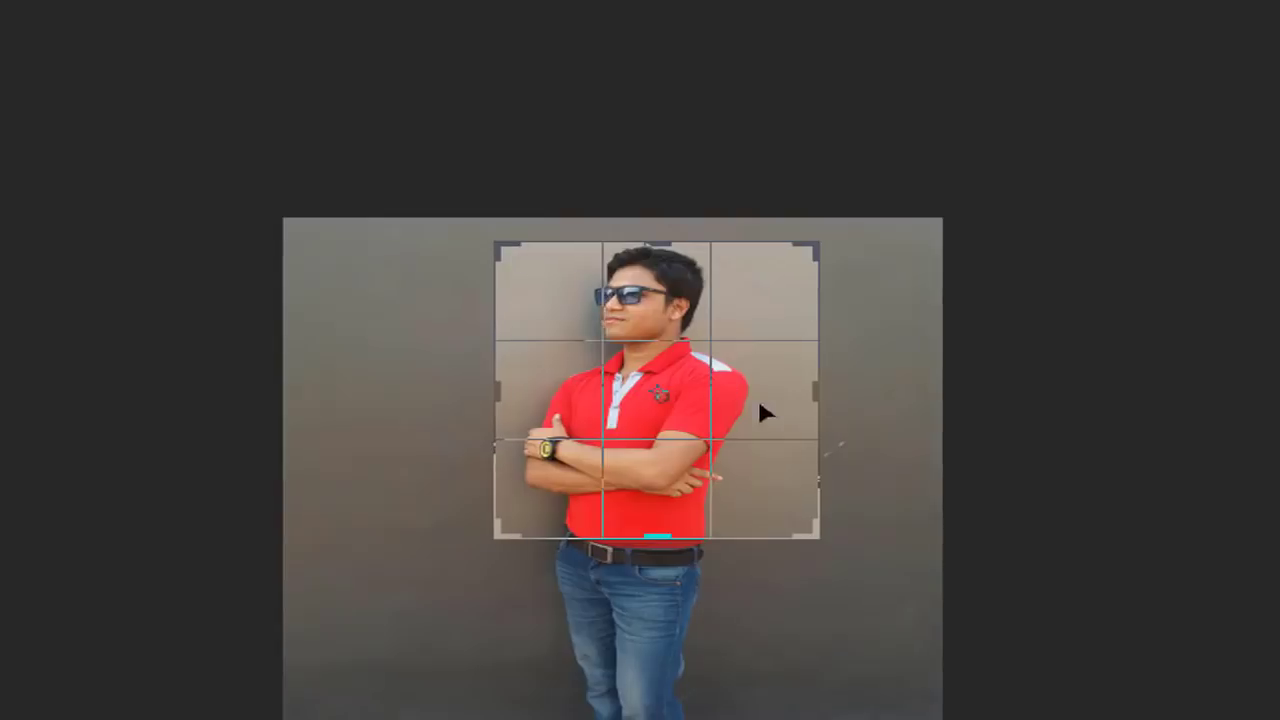
mouse_move(820, 250)
left_mouse_down()
mouse_move(808, 246)
mouse_move(817, 236)
left_mouse_up()
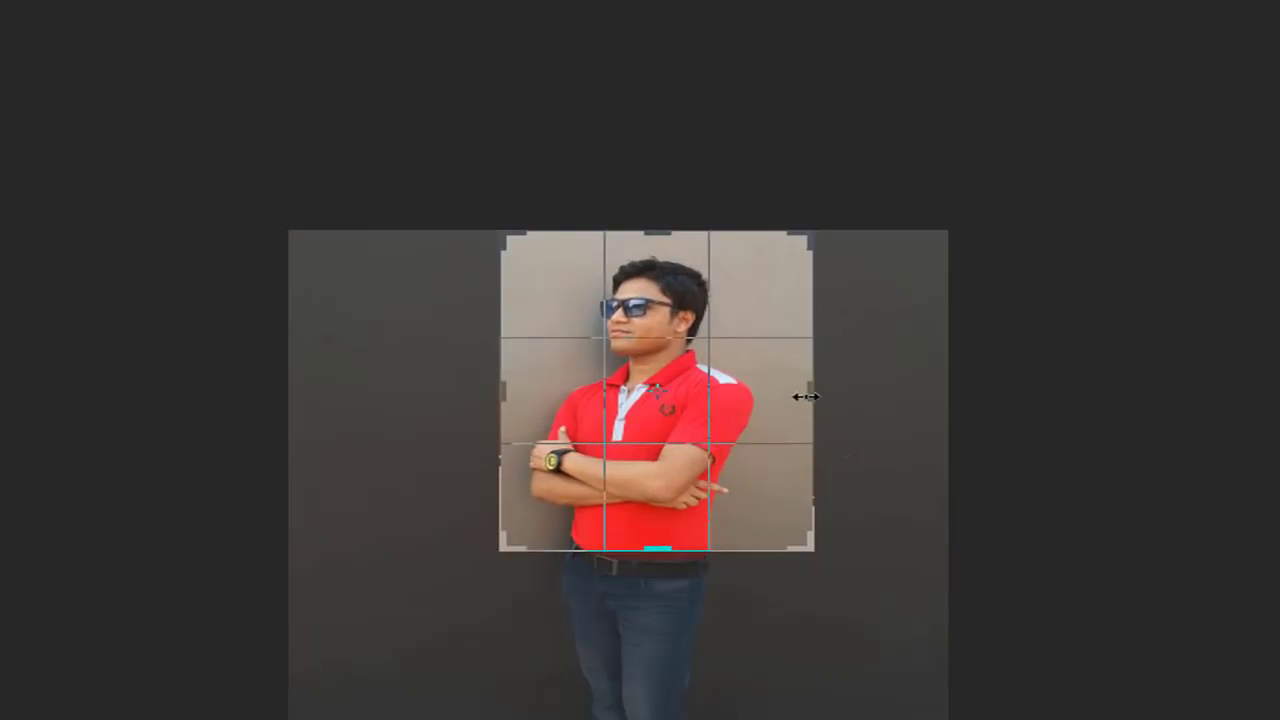
mouse_move(806, 397)
left_mouse_down()
mouse_move(766, 385)
mouse_move(809, 394)
mouse_move(795, 393)
left_mouse_up()
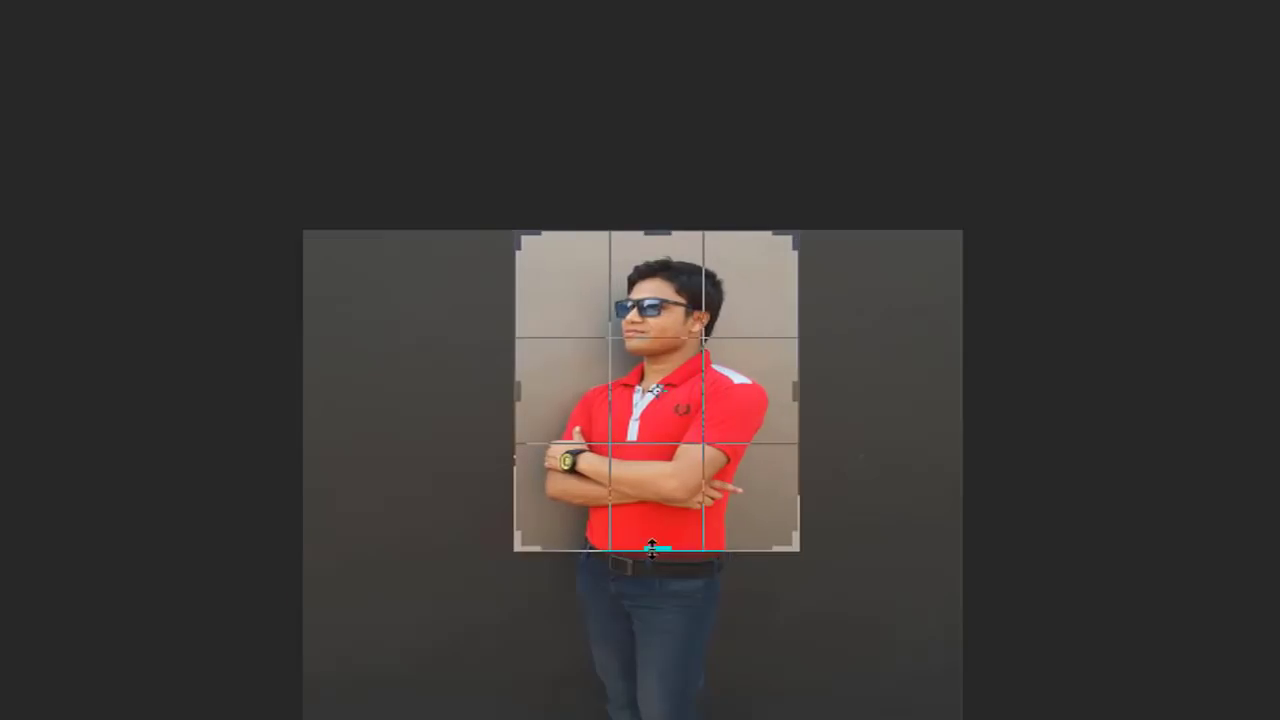
mouse_move(651, 548)
left_mouse_down()
mouse_move(646, 640)
mouse_move(646, 545)
left_mouse_up()
mouse_move(714, 413)
left_mouse_down()
mouse_move(714, 429)
mouse_move(712, 405)
left_mouse_up()
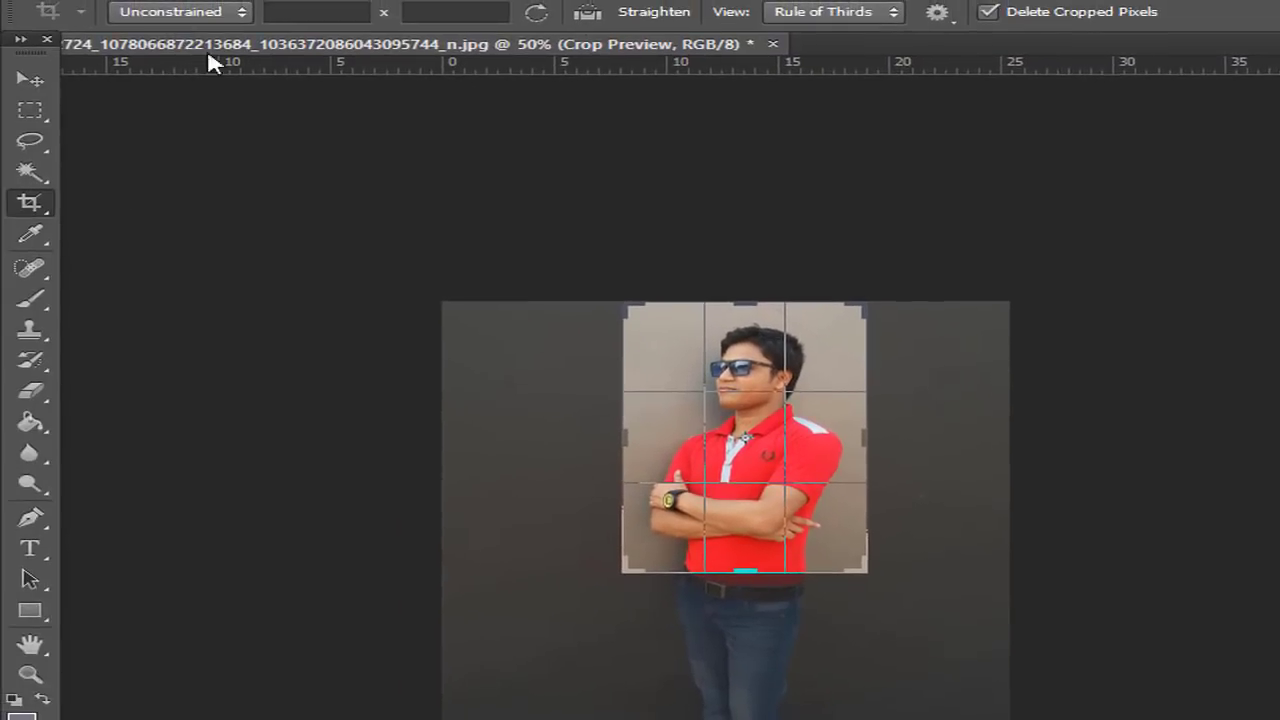
left_click(35, 90)
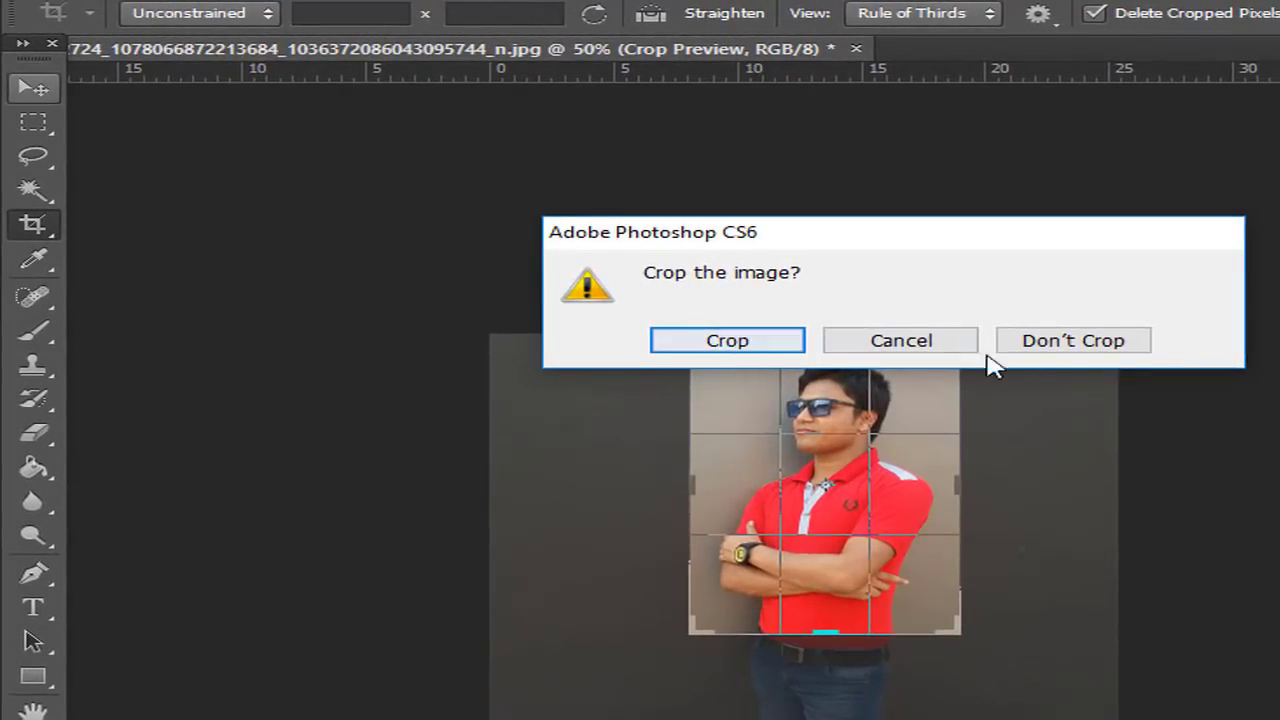
Step: Confirm the portrait crop, then start an unconstrained crop on the snowy sculpture photo
left_click(731, 343)
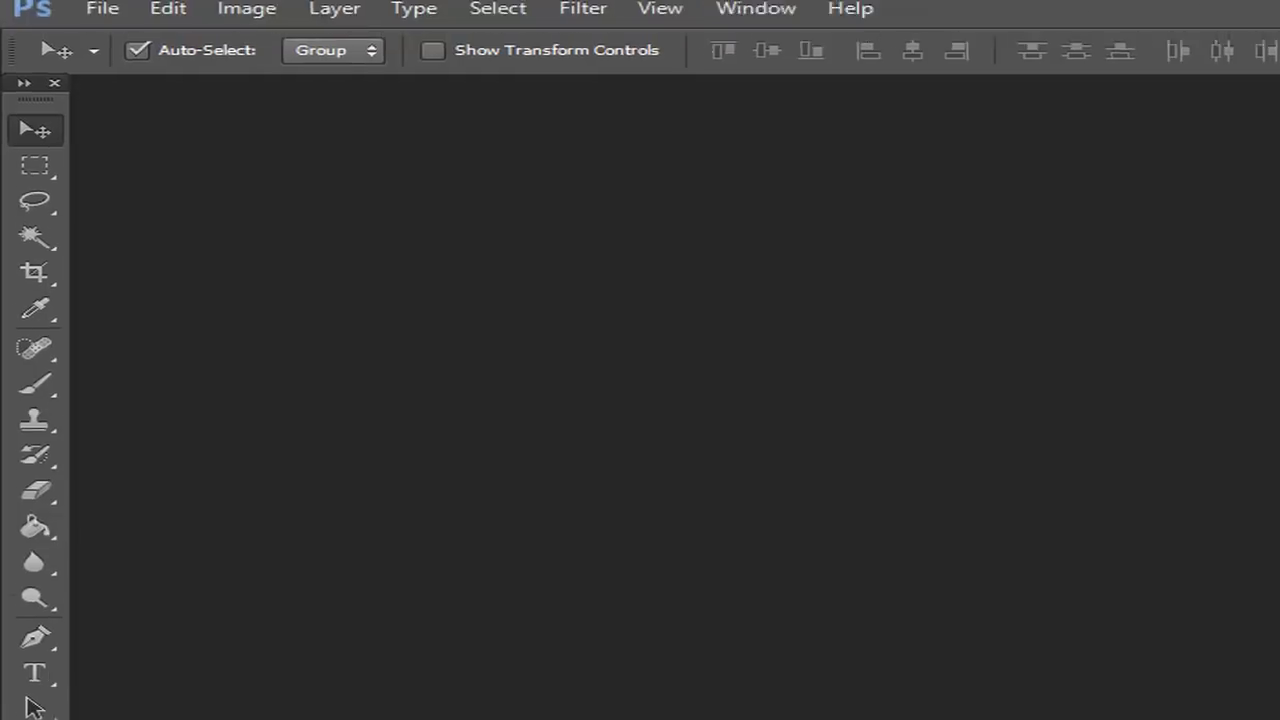
left_click(37, 265)
key("v")
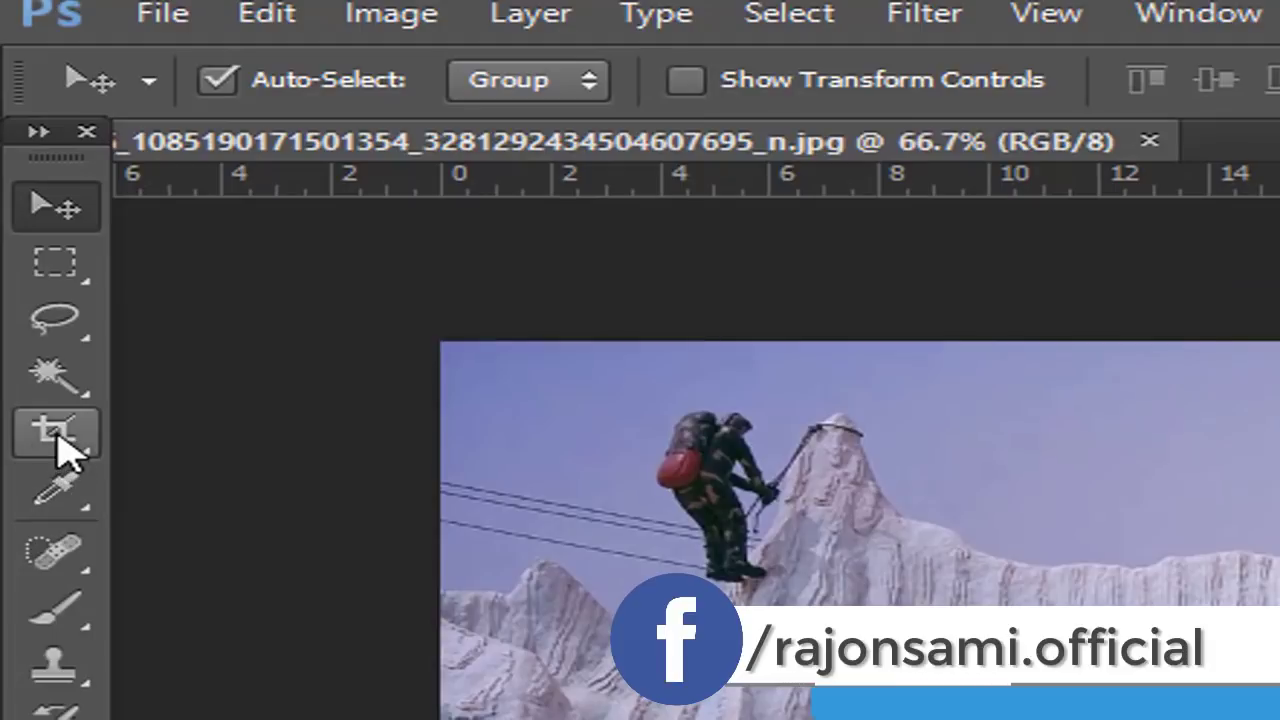
left_click(57, 437)
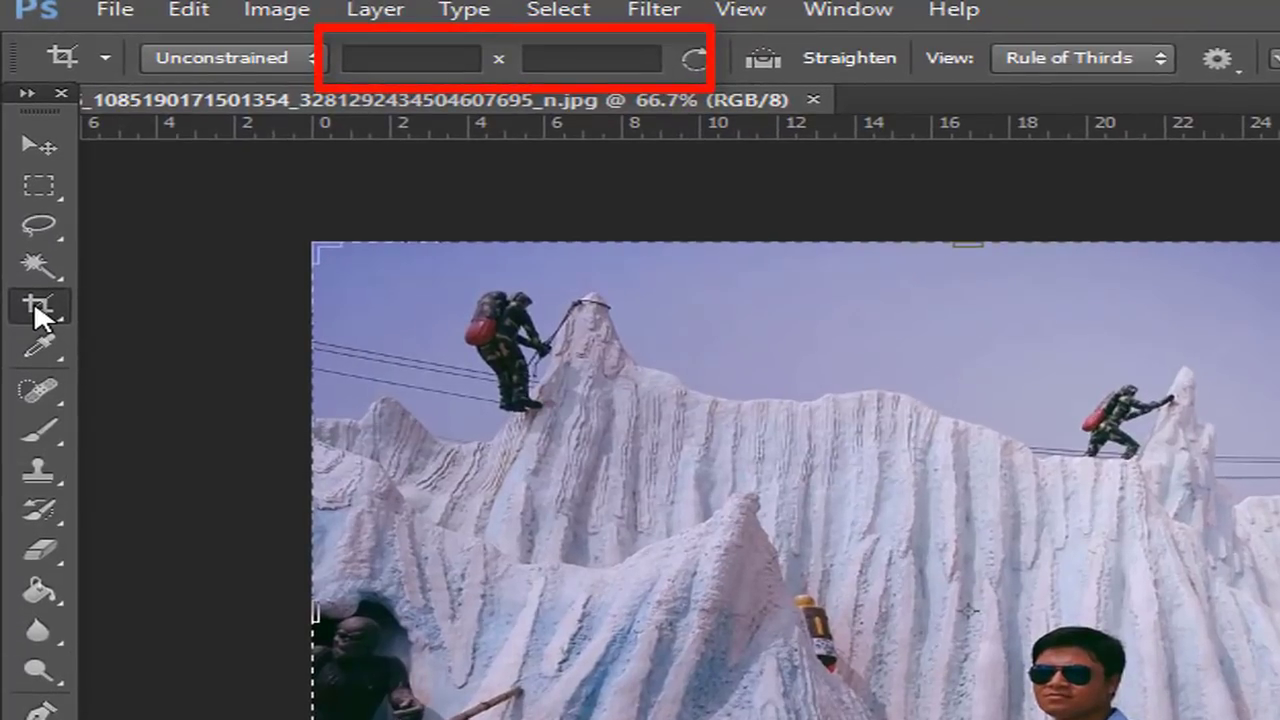
left_click(388, 58)
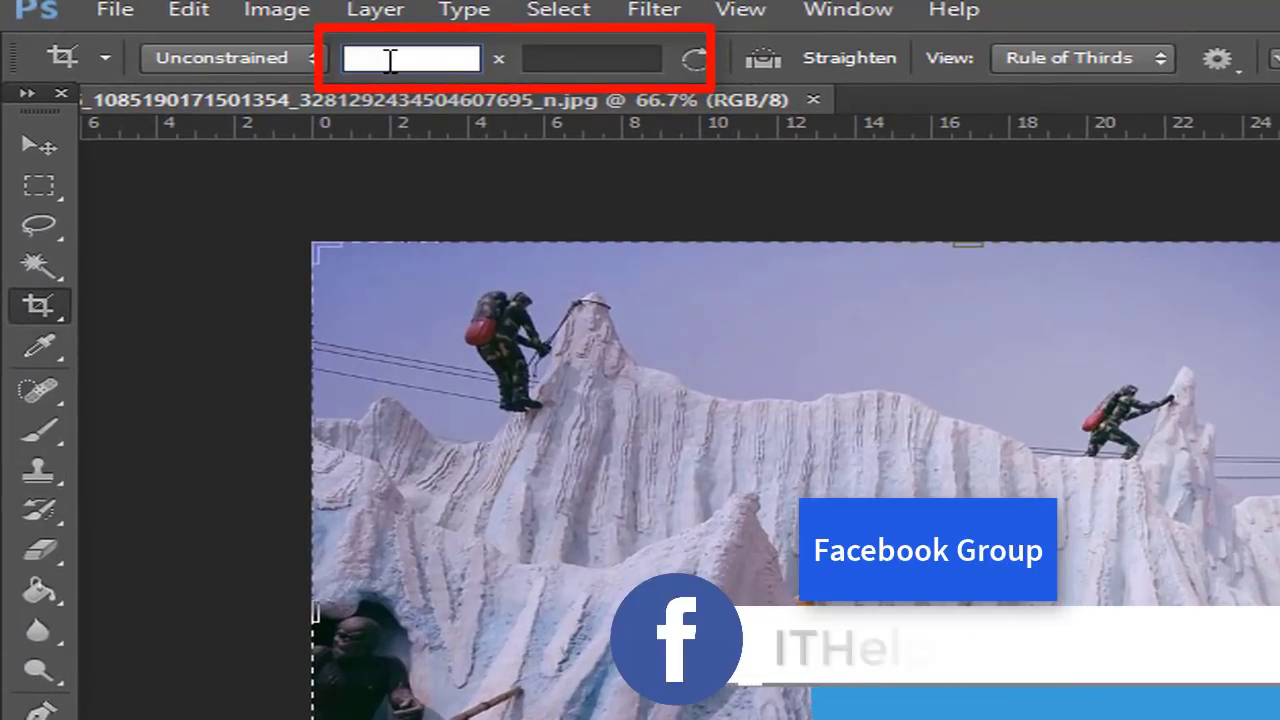
type("1.6")
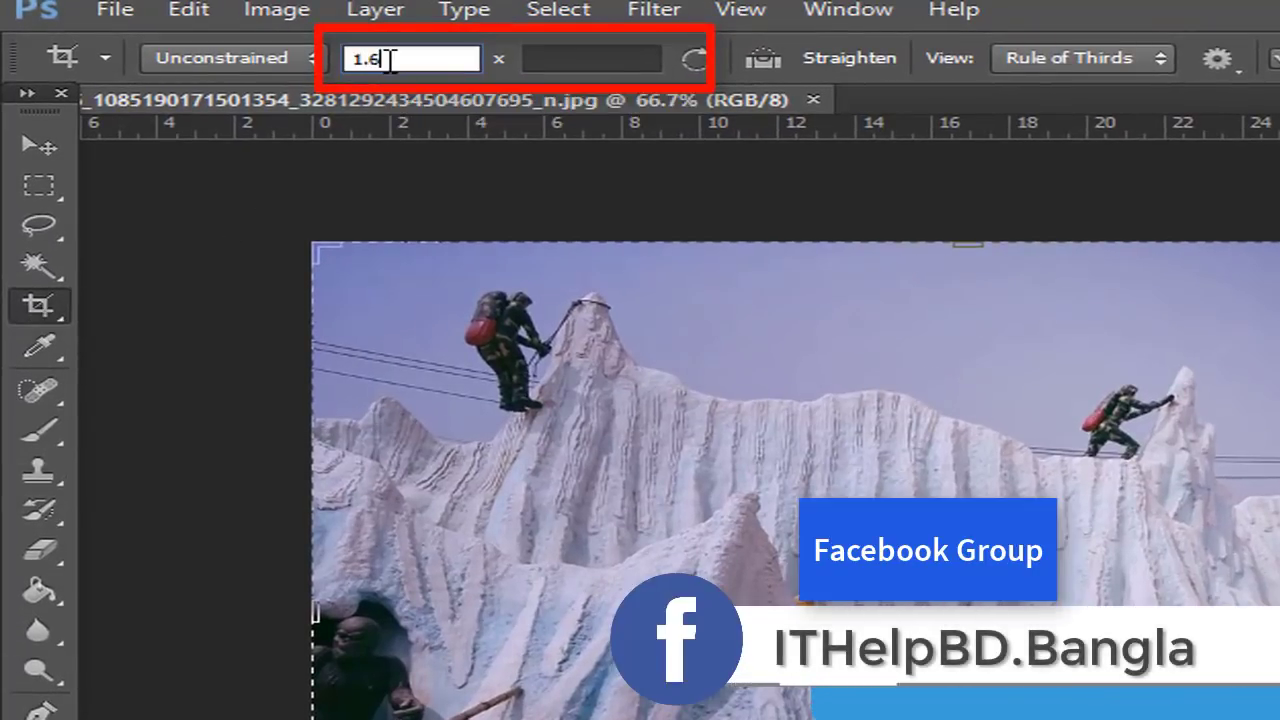
left_click(595, 58)
type("2")
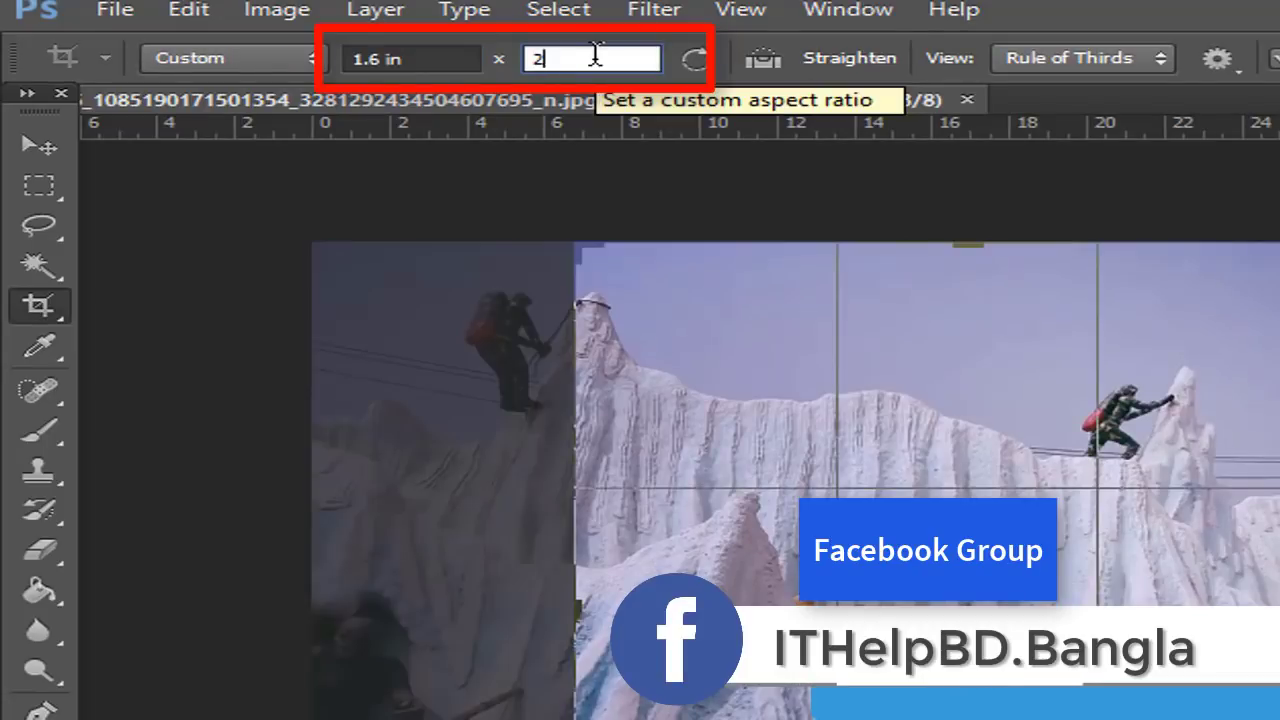
key("Return")
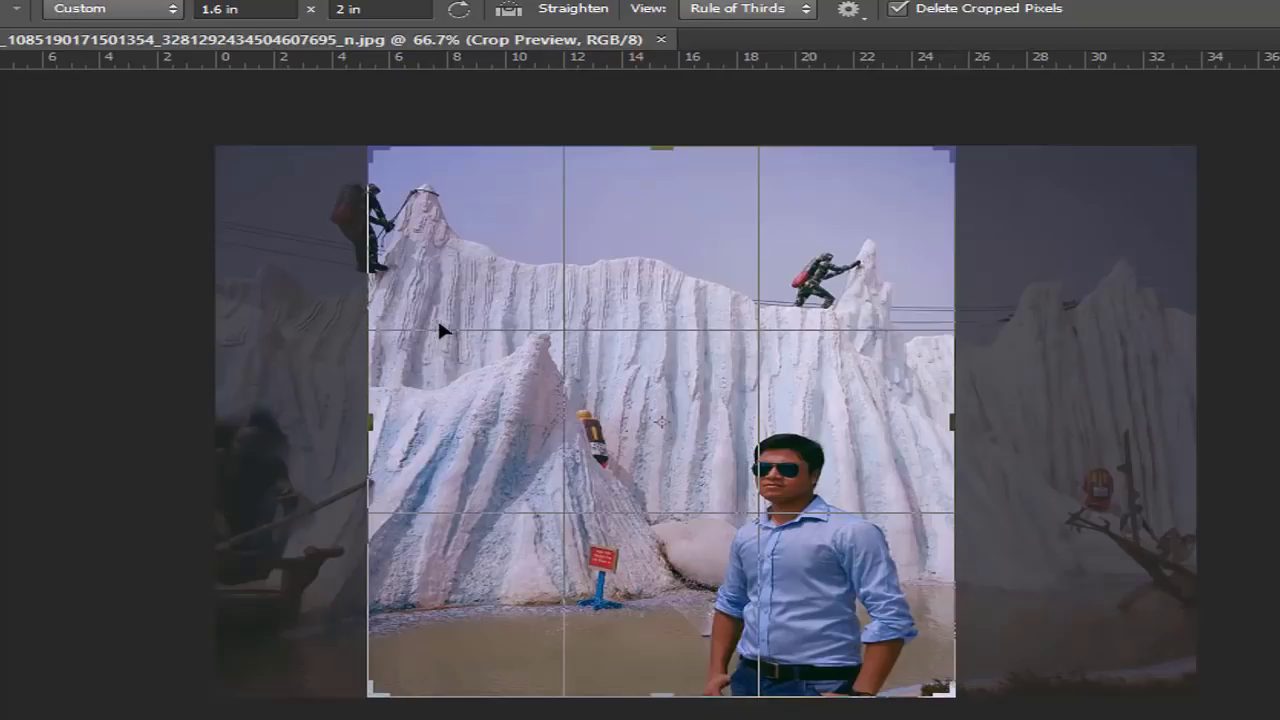
left_click_drag(669, 318, 617, 334)
left_click_drag(742, 421, 742, 421)
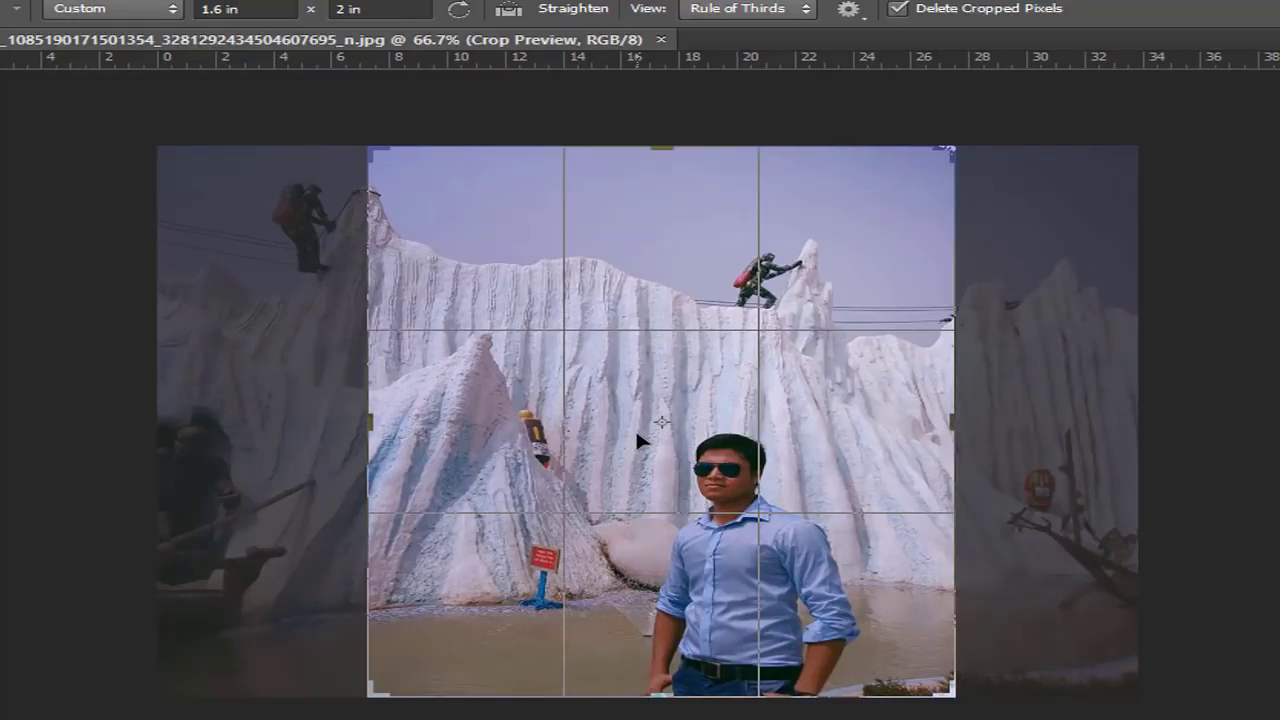
key("Return")
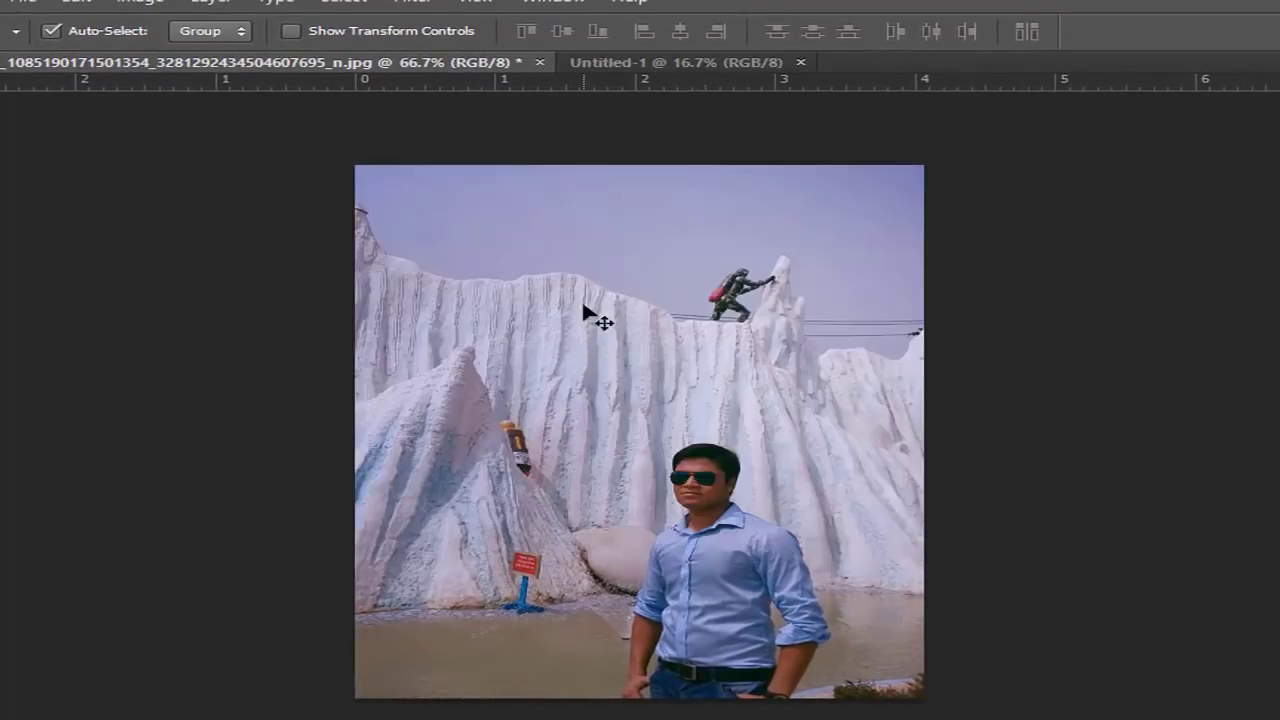
Step: Drop a copy of the sculpture photo at Untitled-1's top-left, then return to the jpg with the Crop Tool
left_click_drag(607, 68, 493, 268)
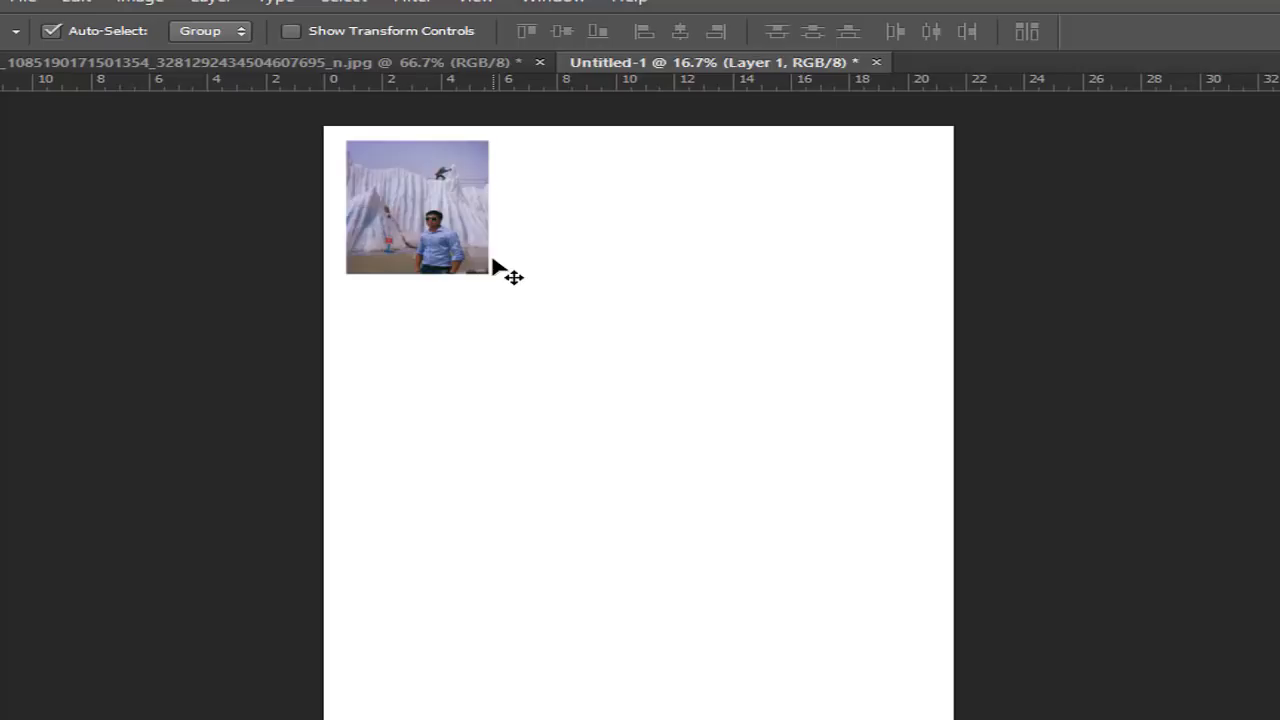
left_click(428, 62)
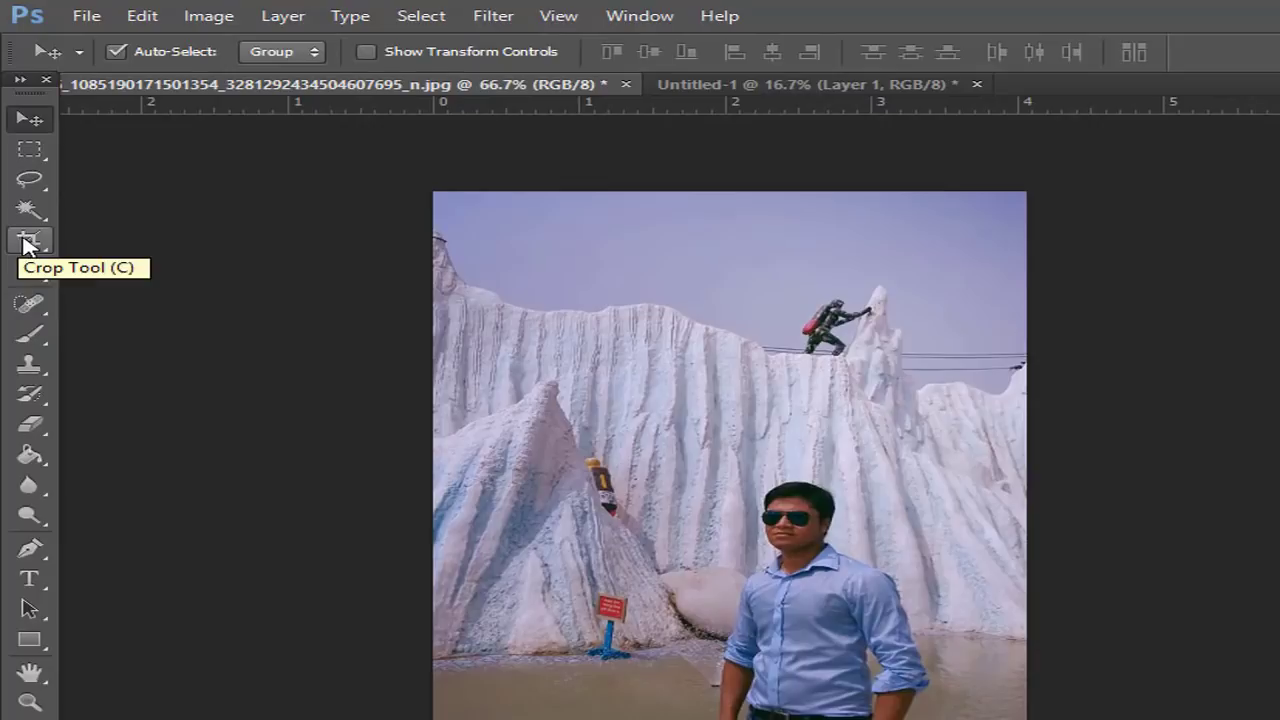
left_click(30, 240)
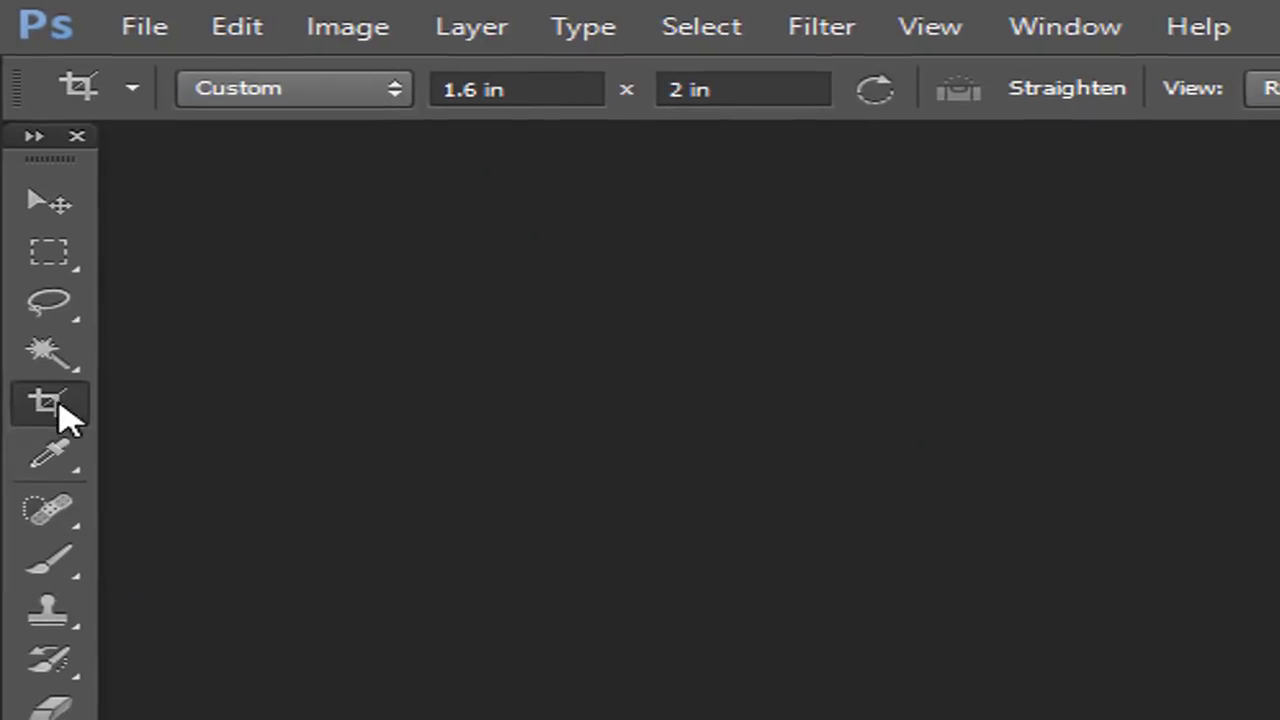
Step: Draw a regular crop box around the hand-held print, enlarge it, and apply the crop
right_click(40, 246)
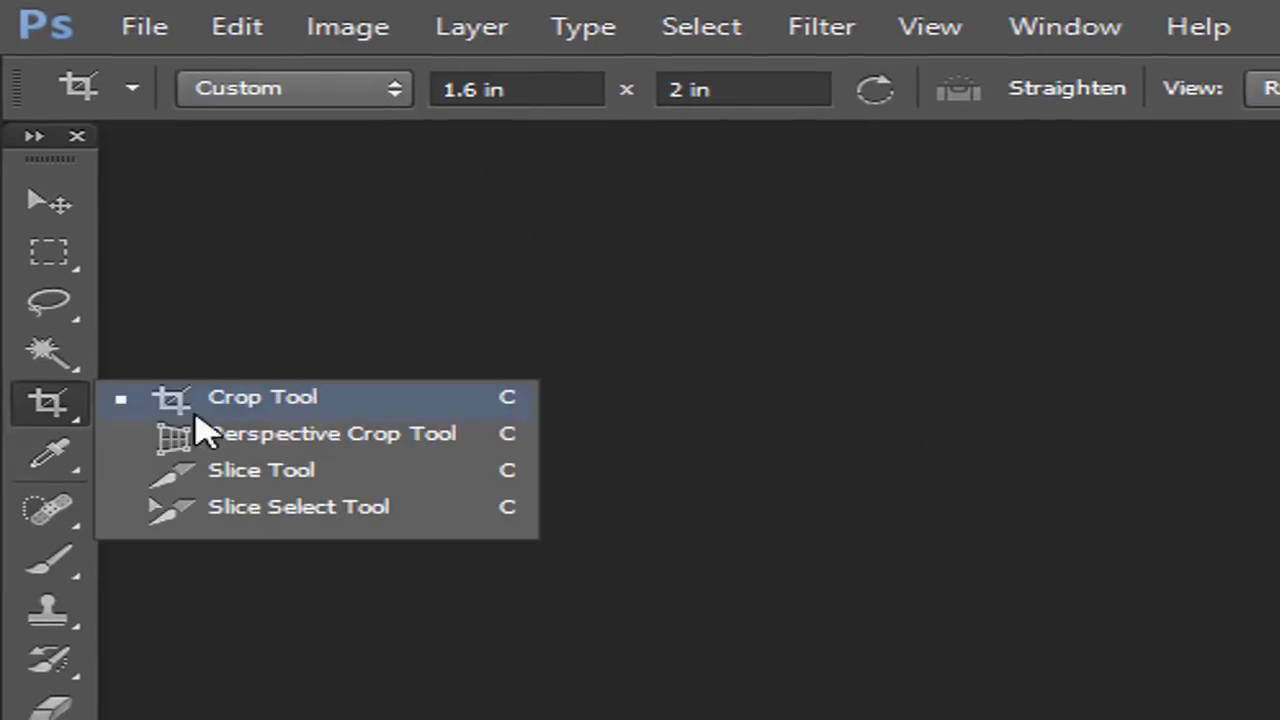
left_click(322, 436)
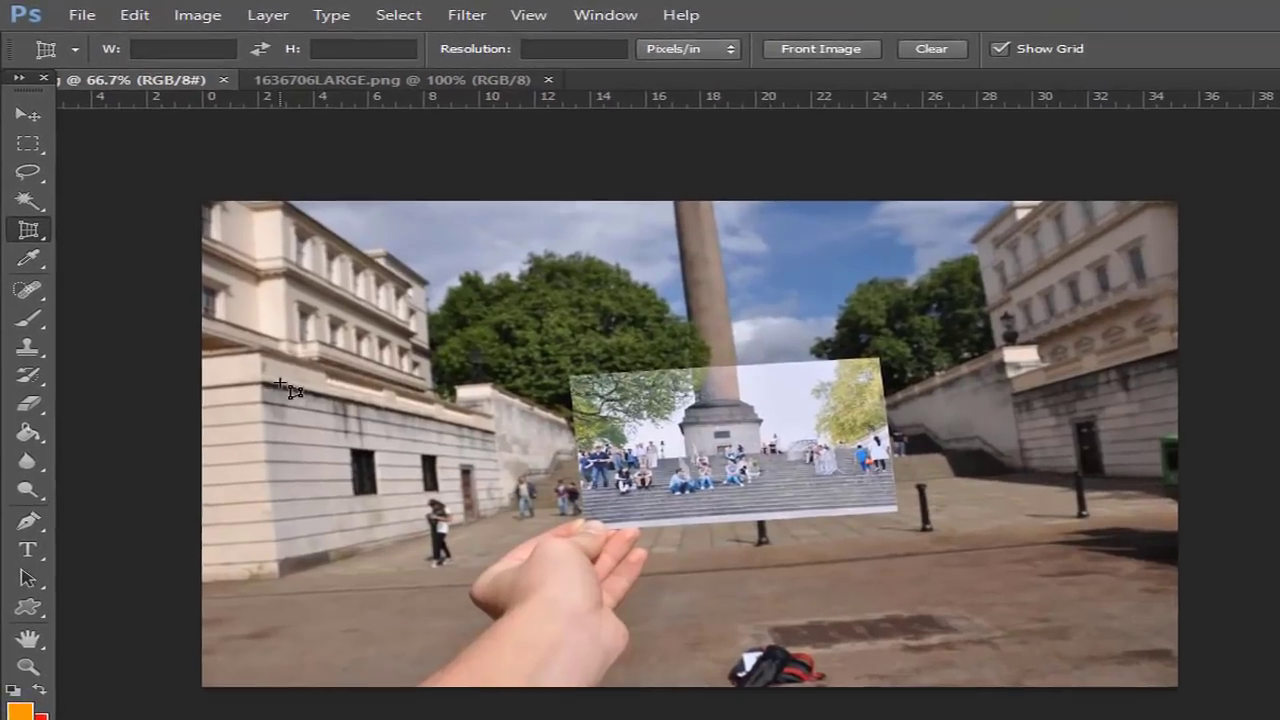
key("shift+c")
right_click(27, 216)
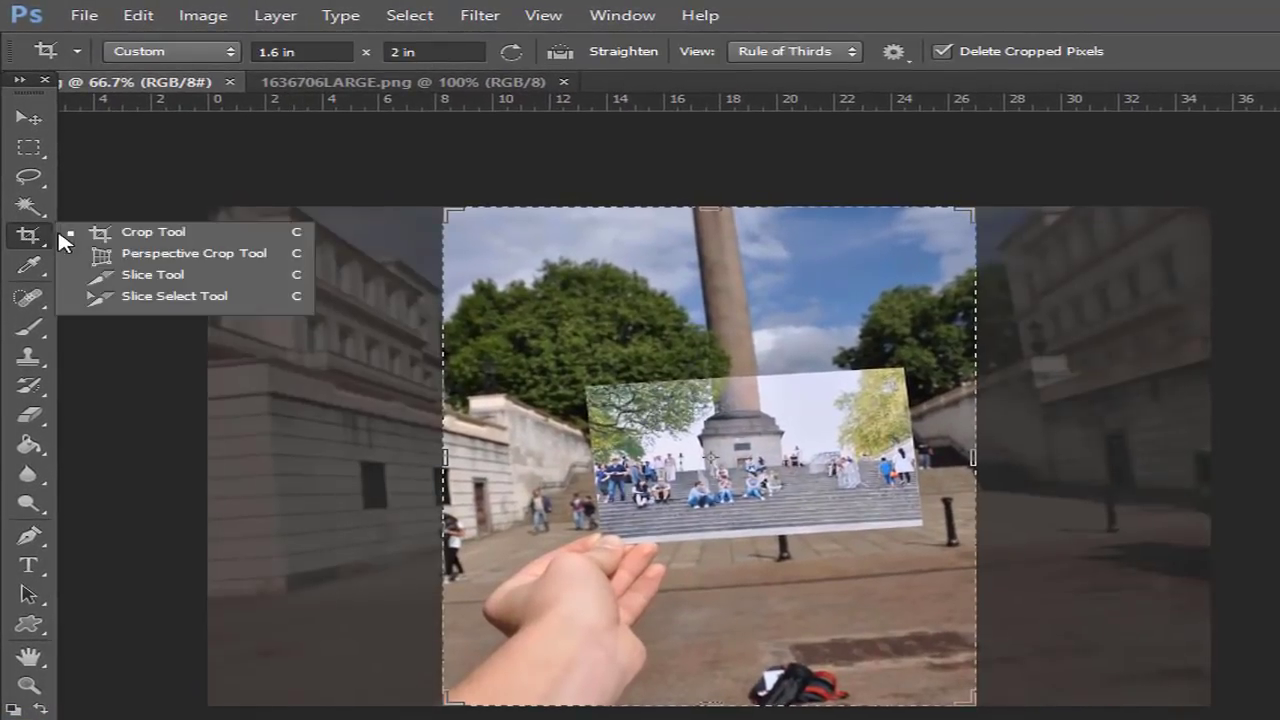
left_click(137, 233)
left_click_drag(566, 364, 882, 618)
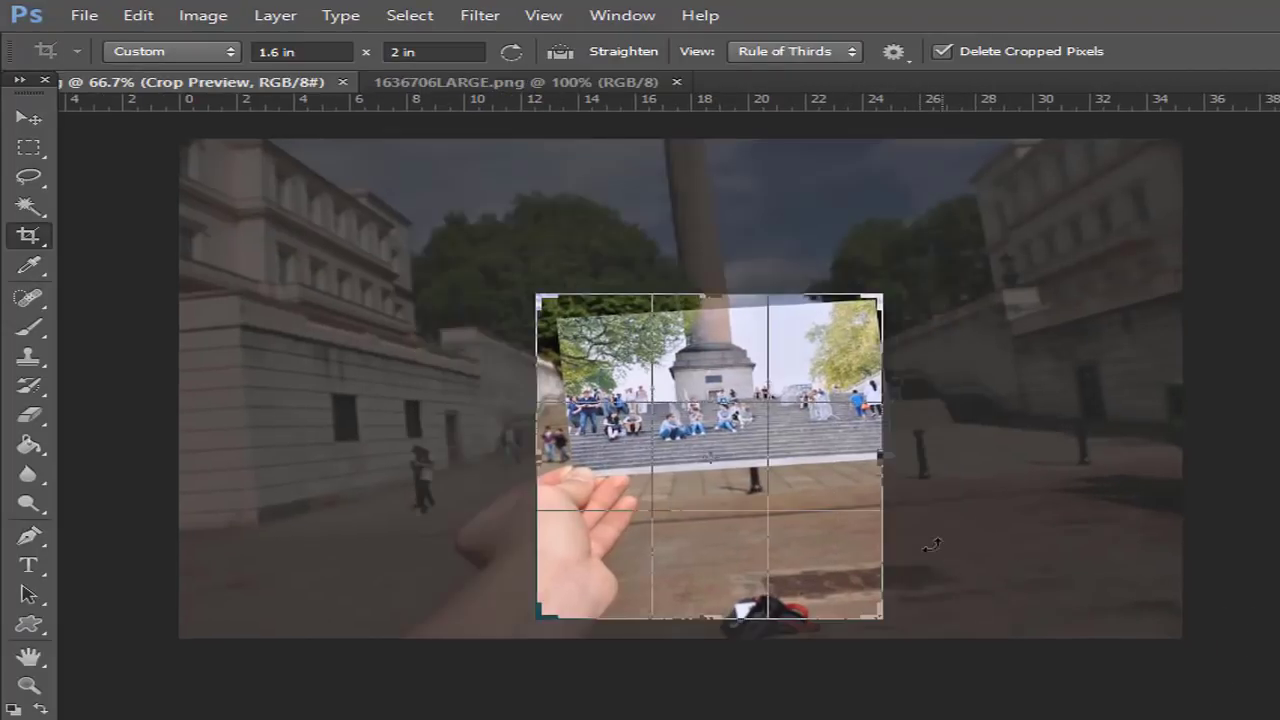
left_click_drag(709, 618, 783, 621)
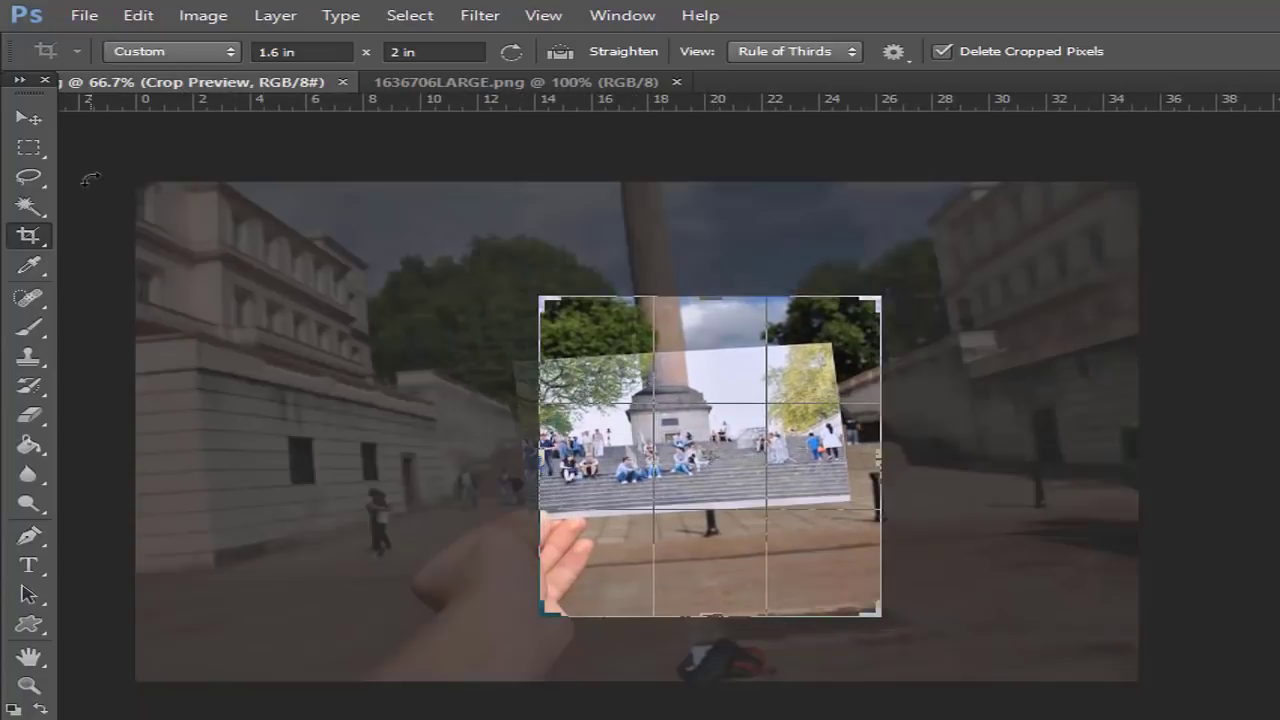
left_click(29, 118)
left_click(632, 331)
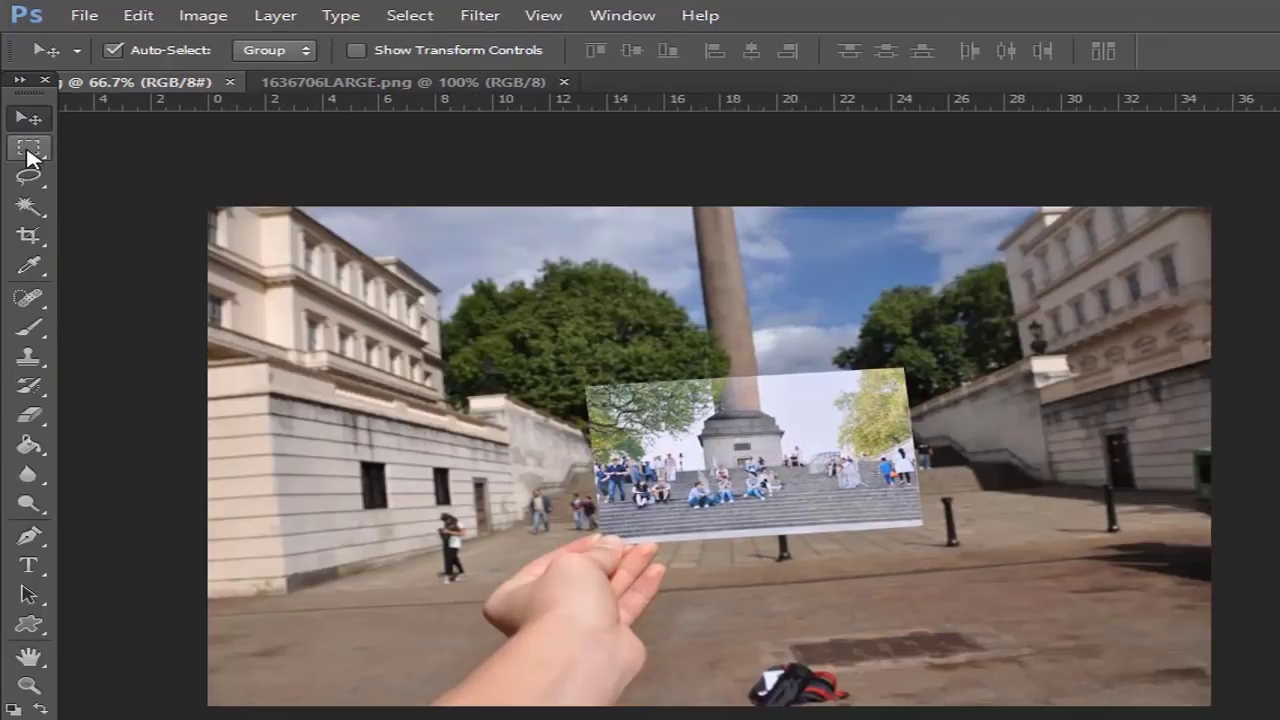
Step: Make a rectangular marquee around the hand-held print, then clear the selection
left_click(29, 147)
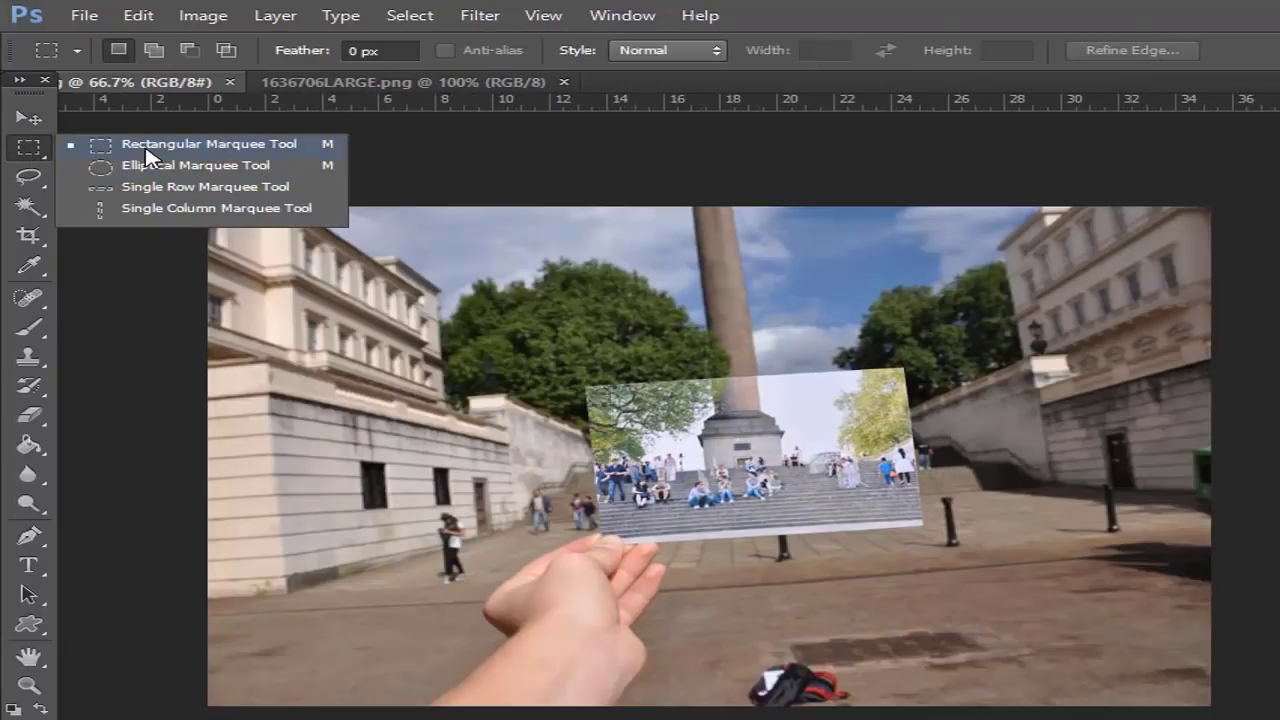
left_click(147, 149)
left_click_drag(558, 348, 935, 537)
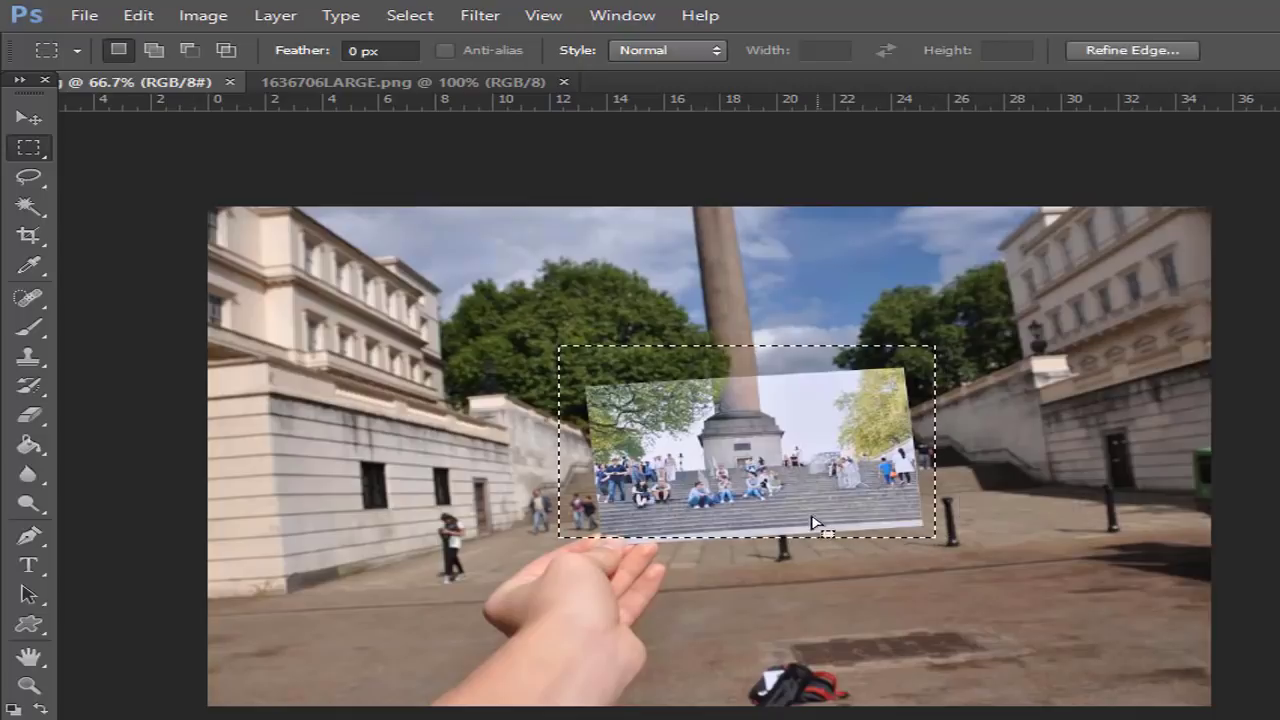
left_click(30, 117)
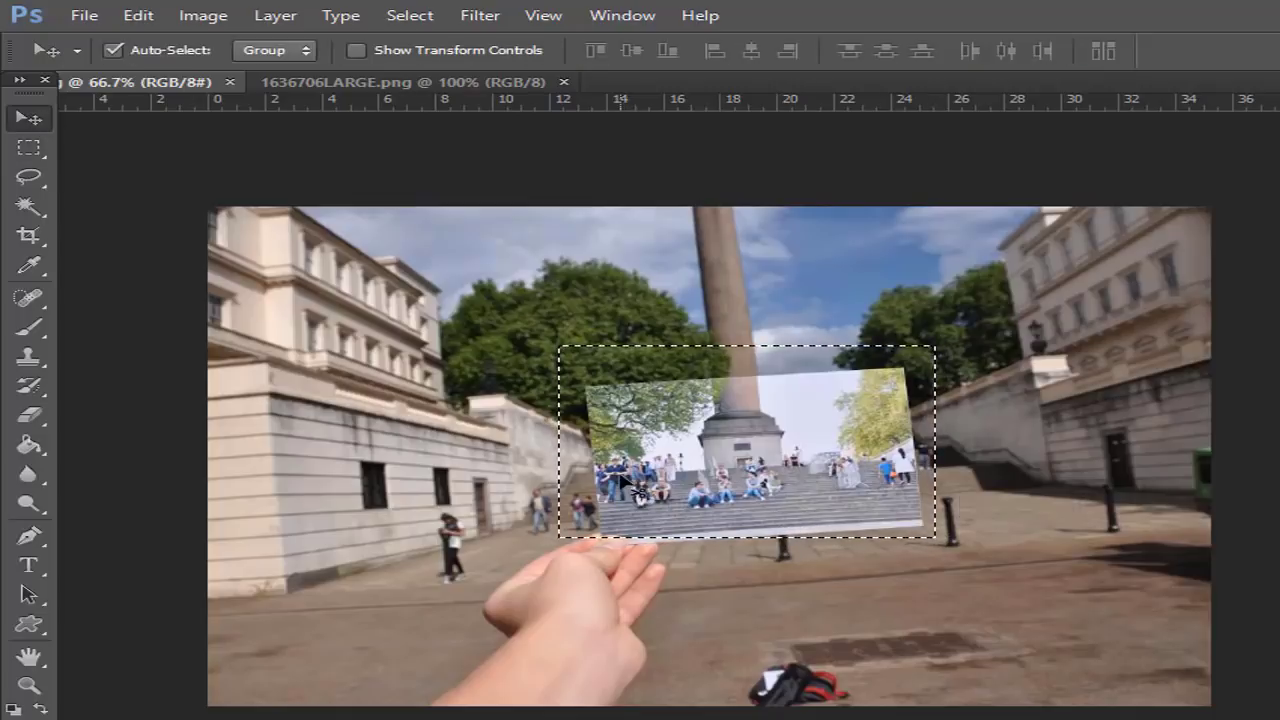
key("ctrl+j")
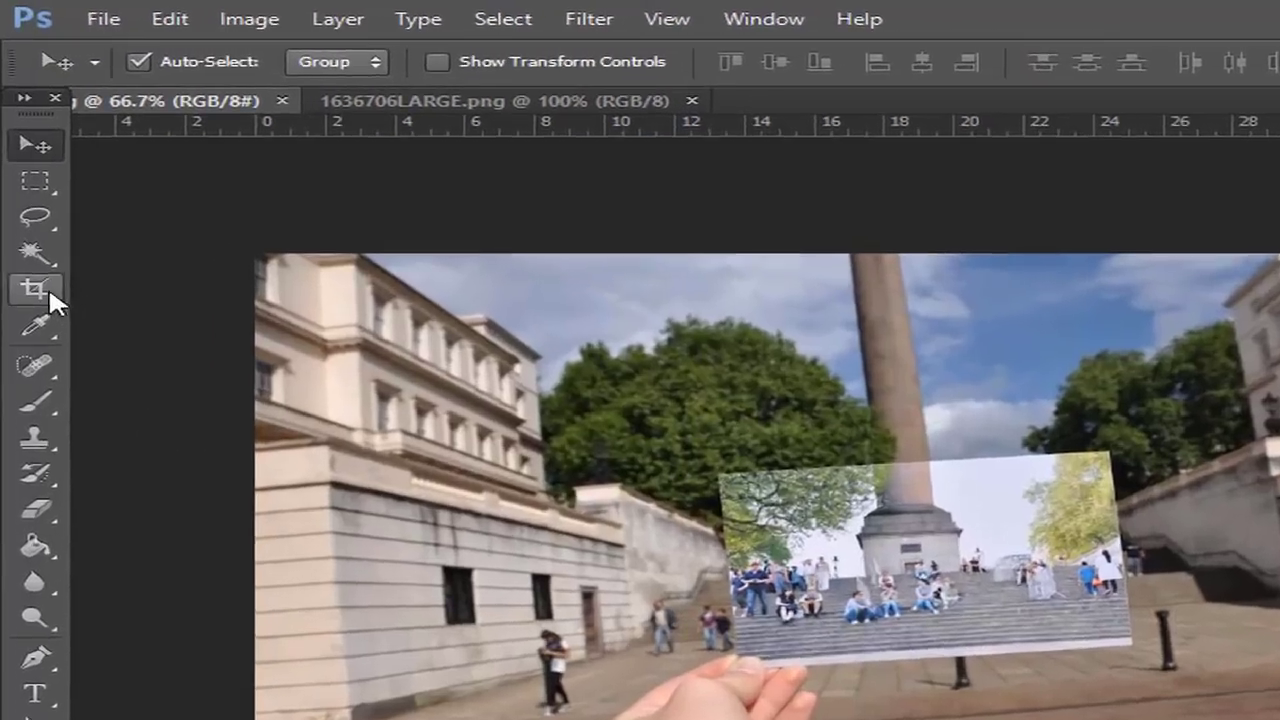
left_click_drag(38, 243, 184, 260)
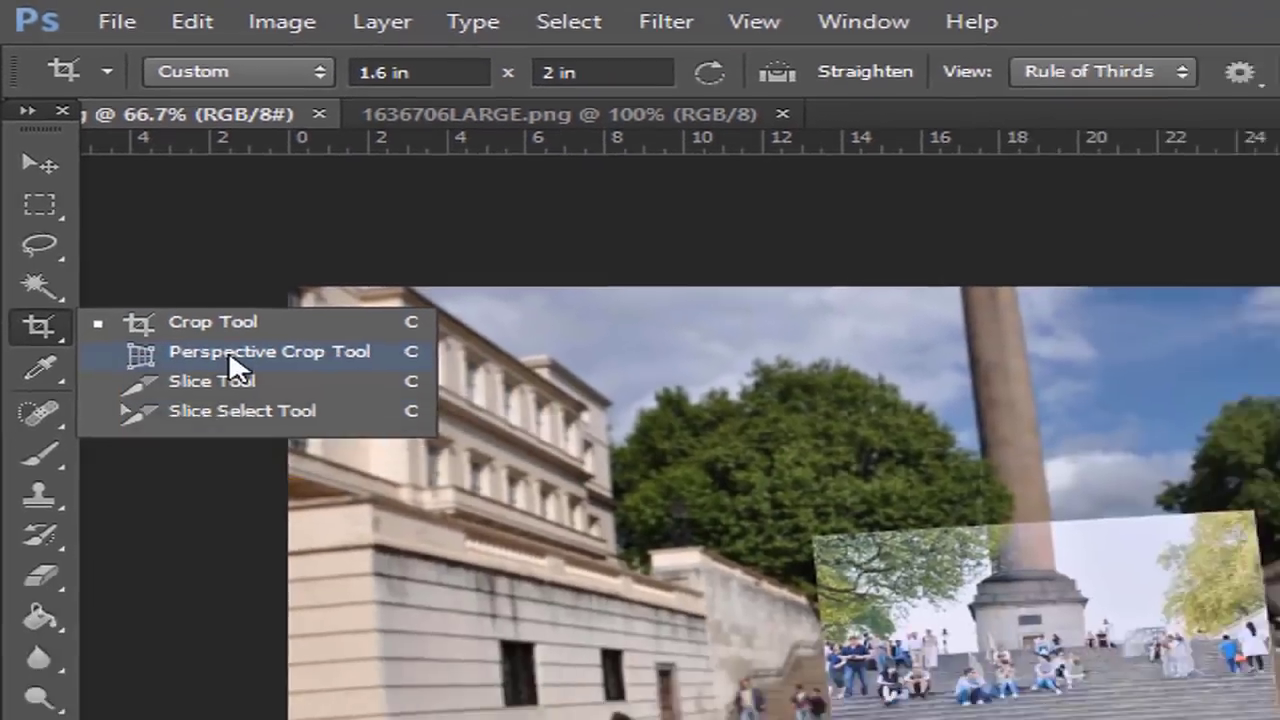
Step: Perspective-crop the street photo by pinning the held print's four corners and committing the crop
left_click(306, 483)
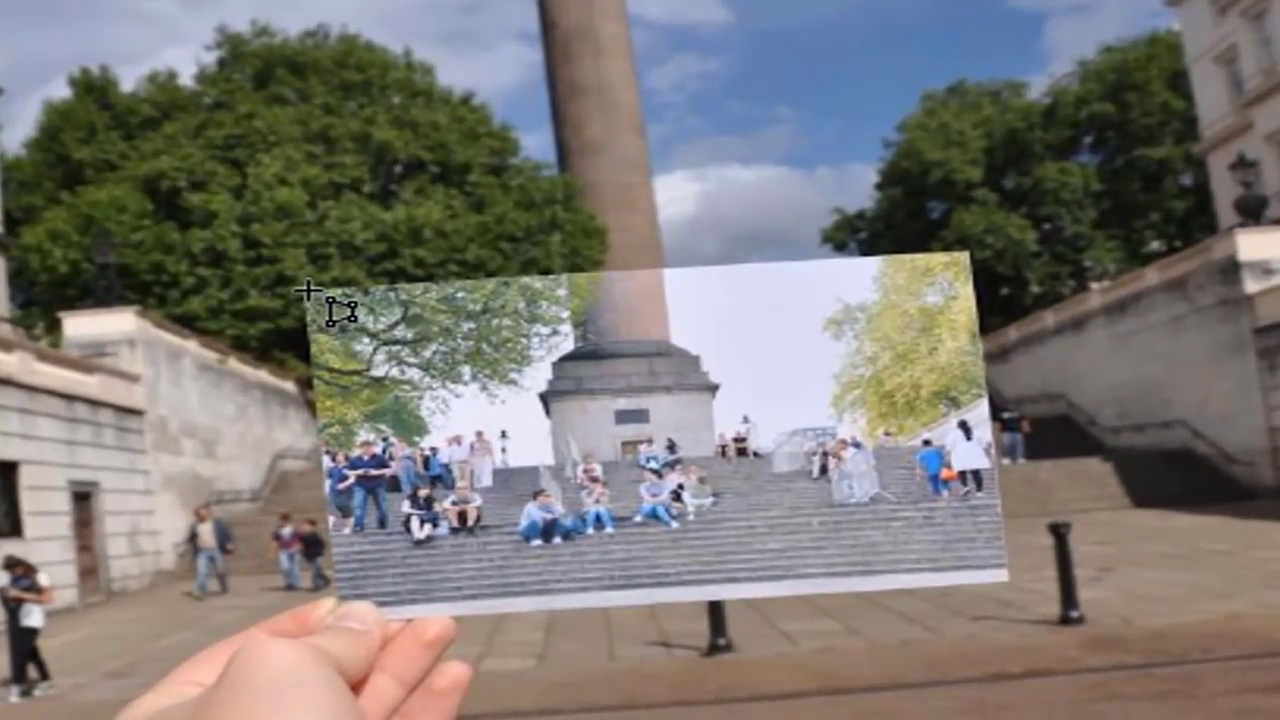
left_click(307, 291)
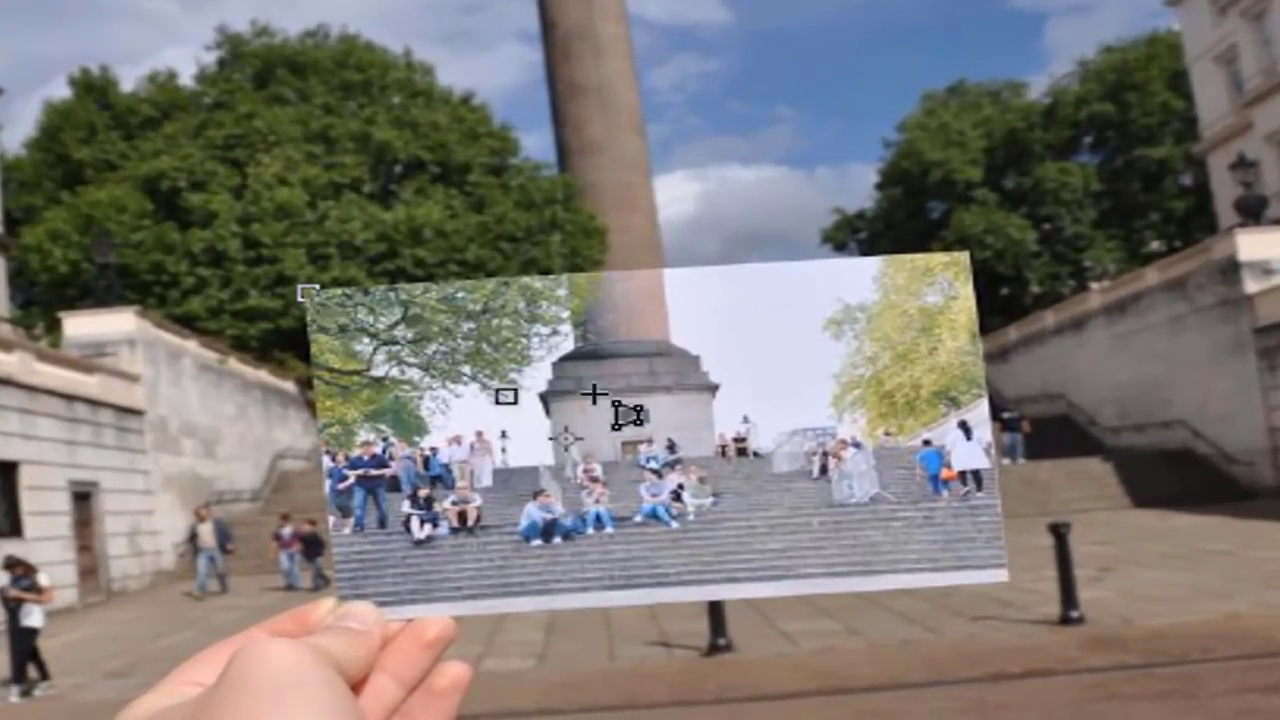
left_click(1168, 41)
left_click_drag(1090, 75, 966, 250)
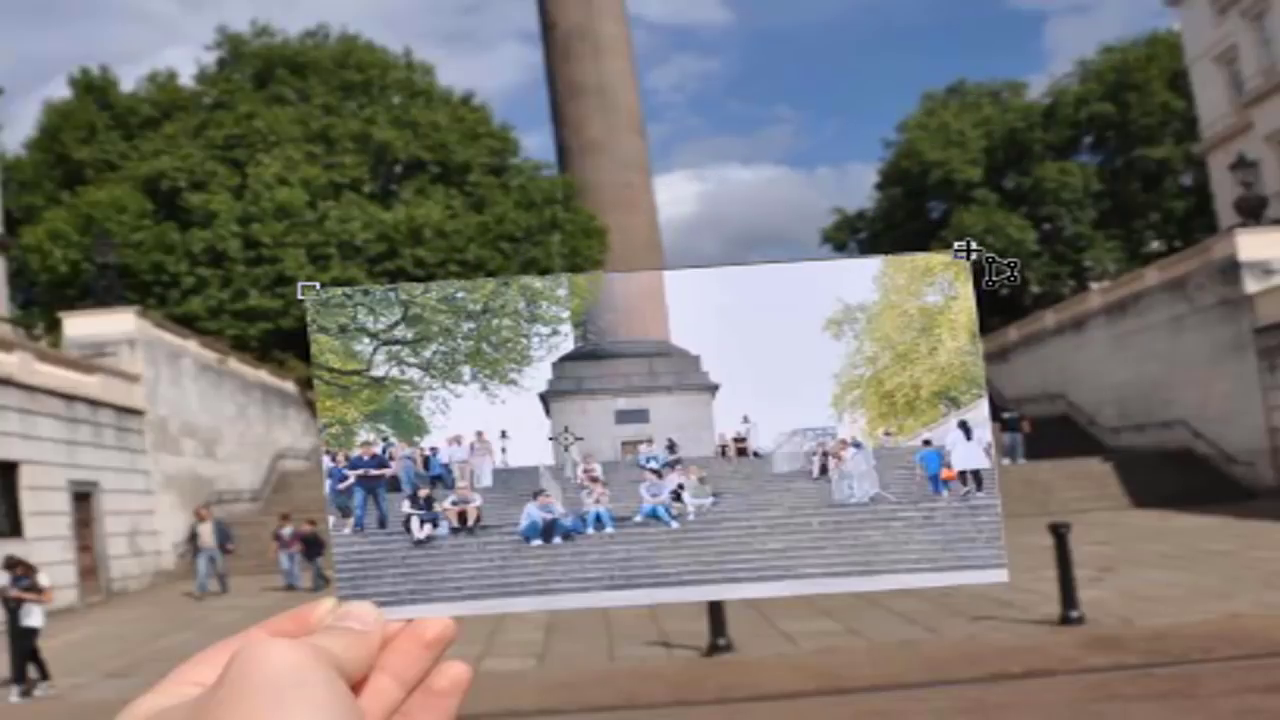
left_click(966, 250)
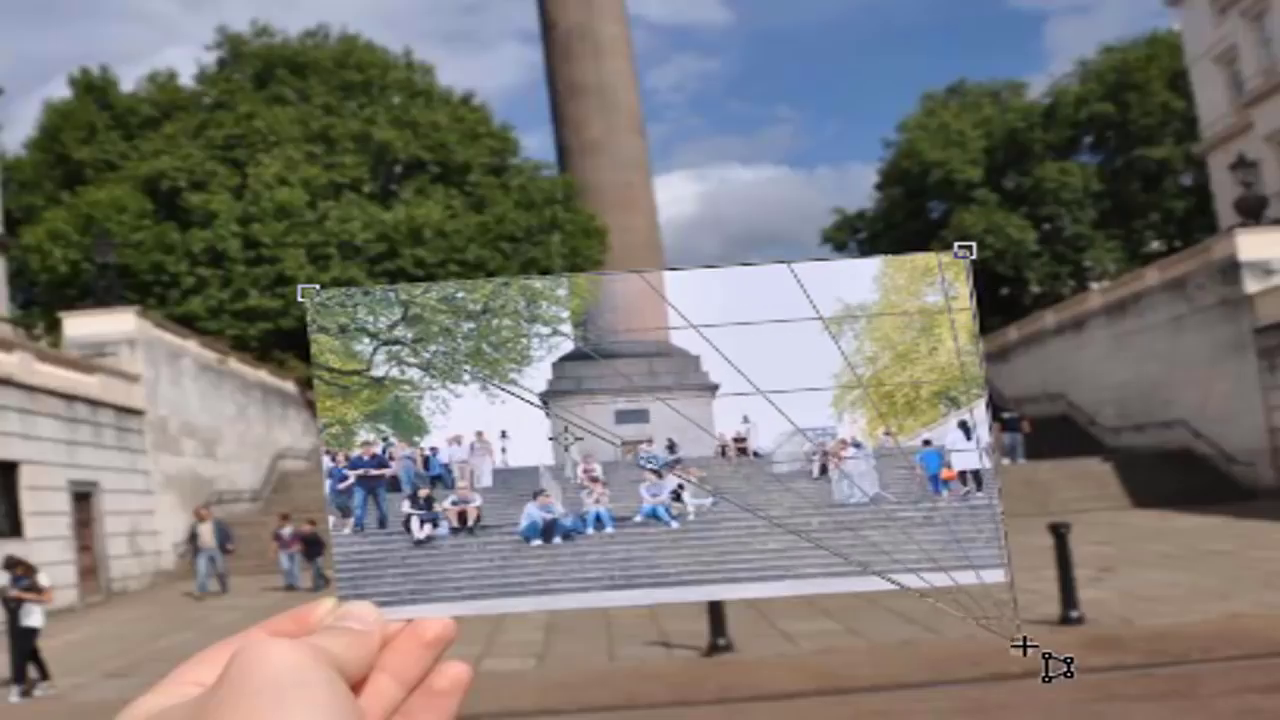
left_click(1011, 586)
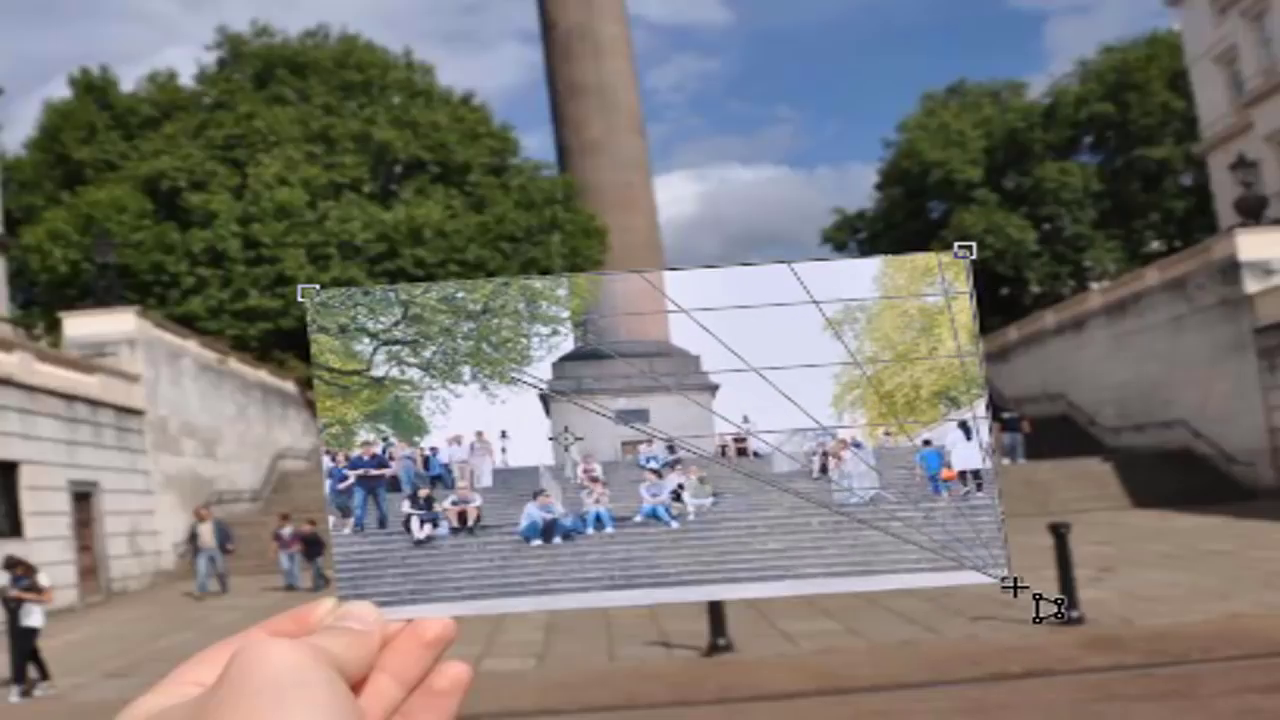
left_click(337, 614)
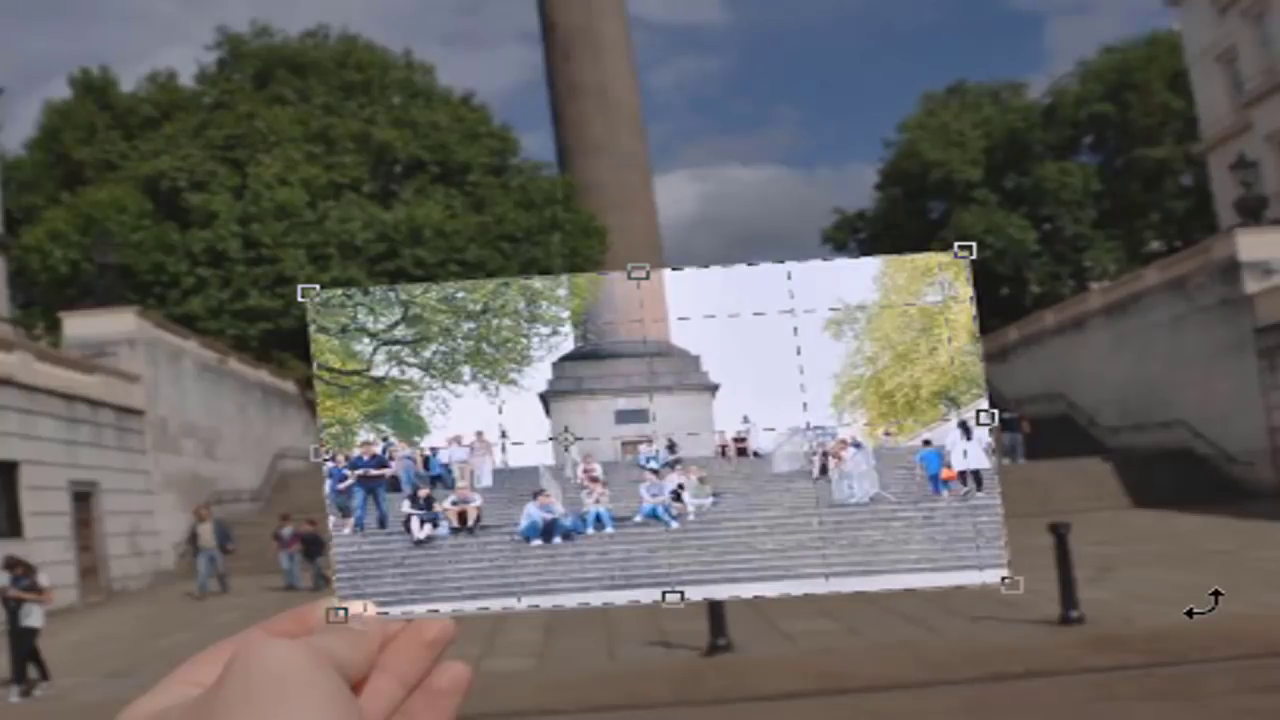
key("Return")
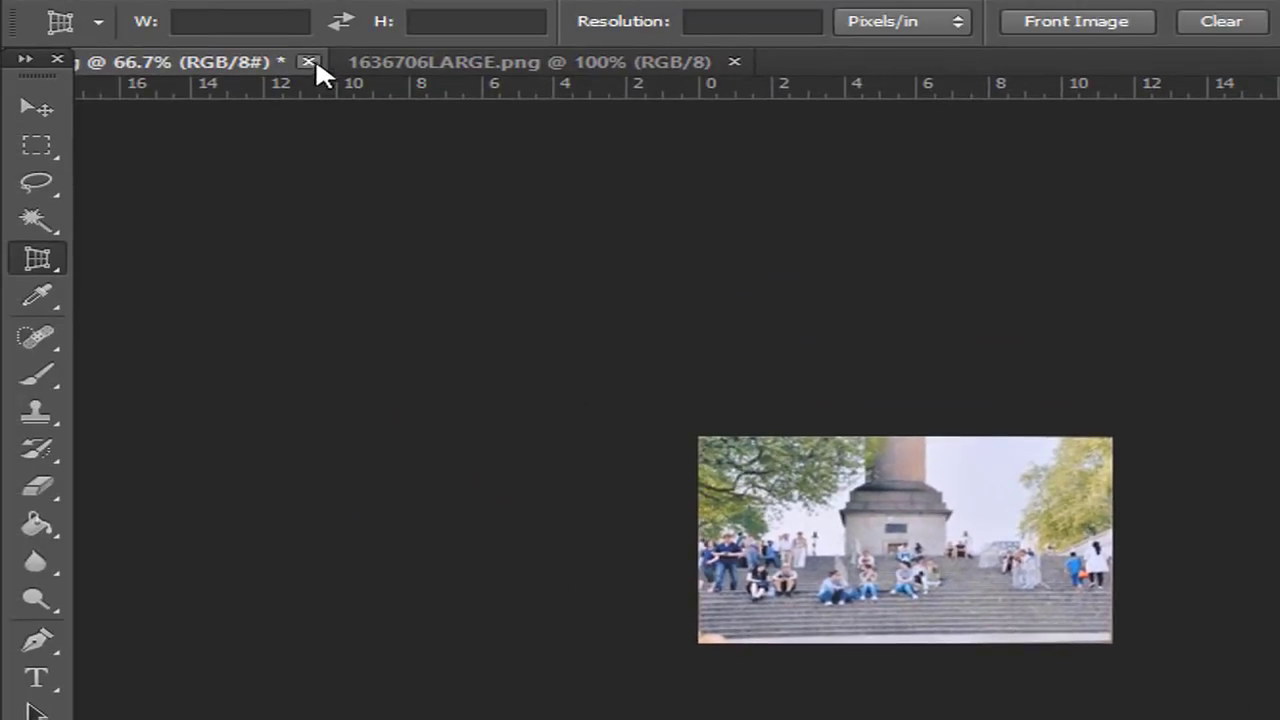
Step: Close 33.jpg without saving, then draw a rectangular selection around the iMac
left_click(309, 62)
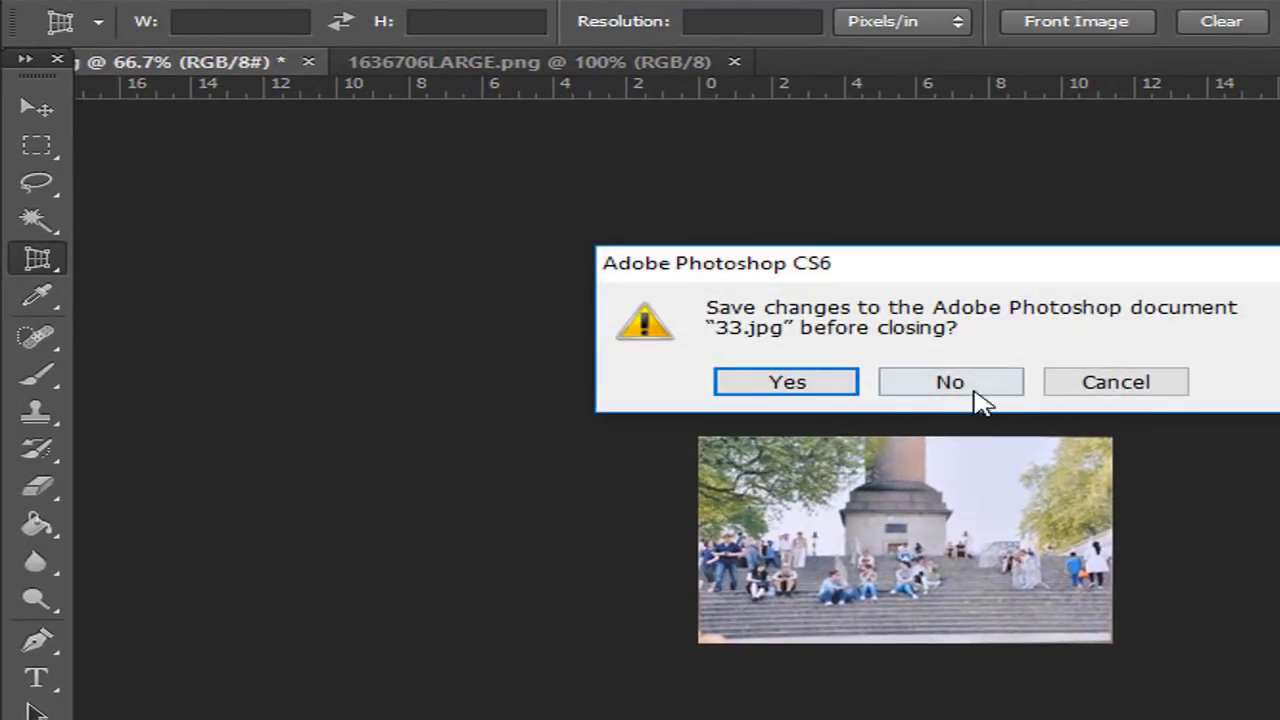
left_click(950, 382)
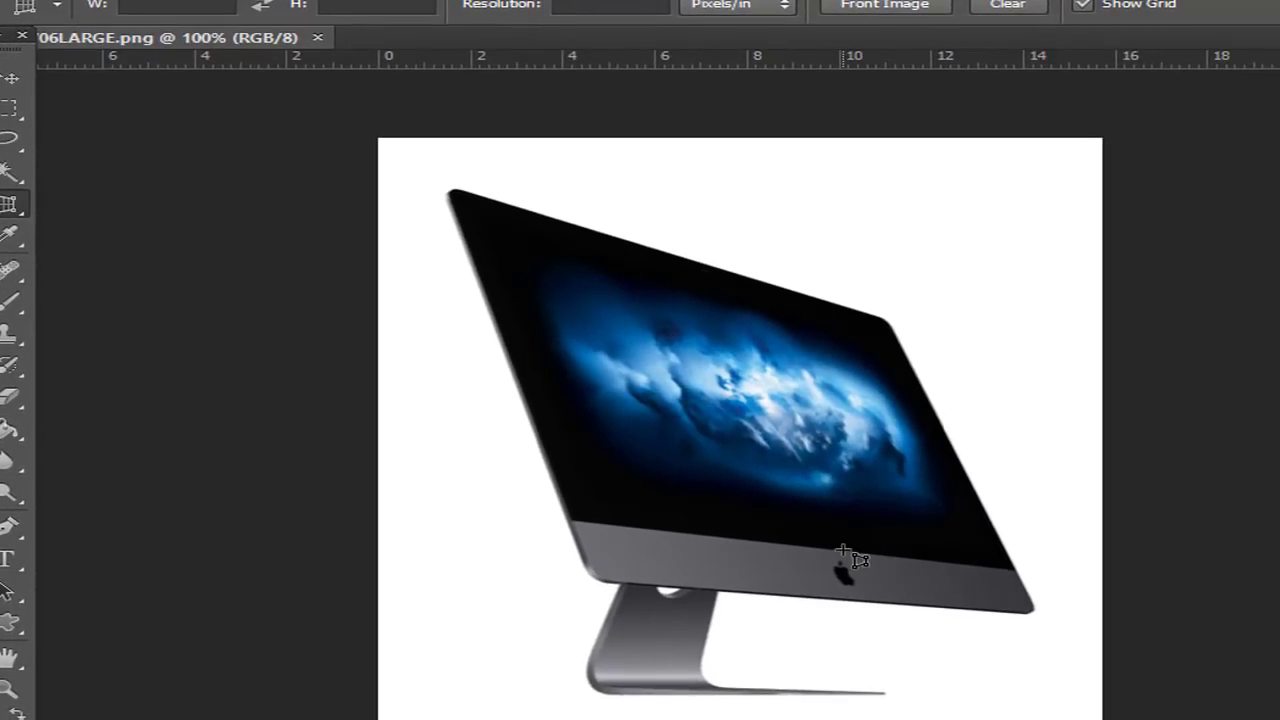
left_click(10, 107)
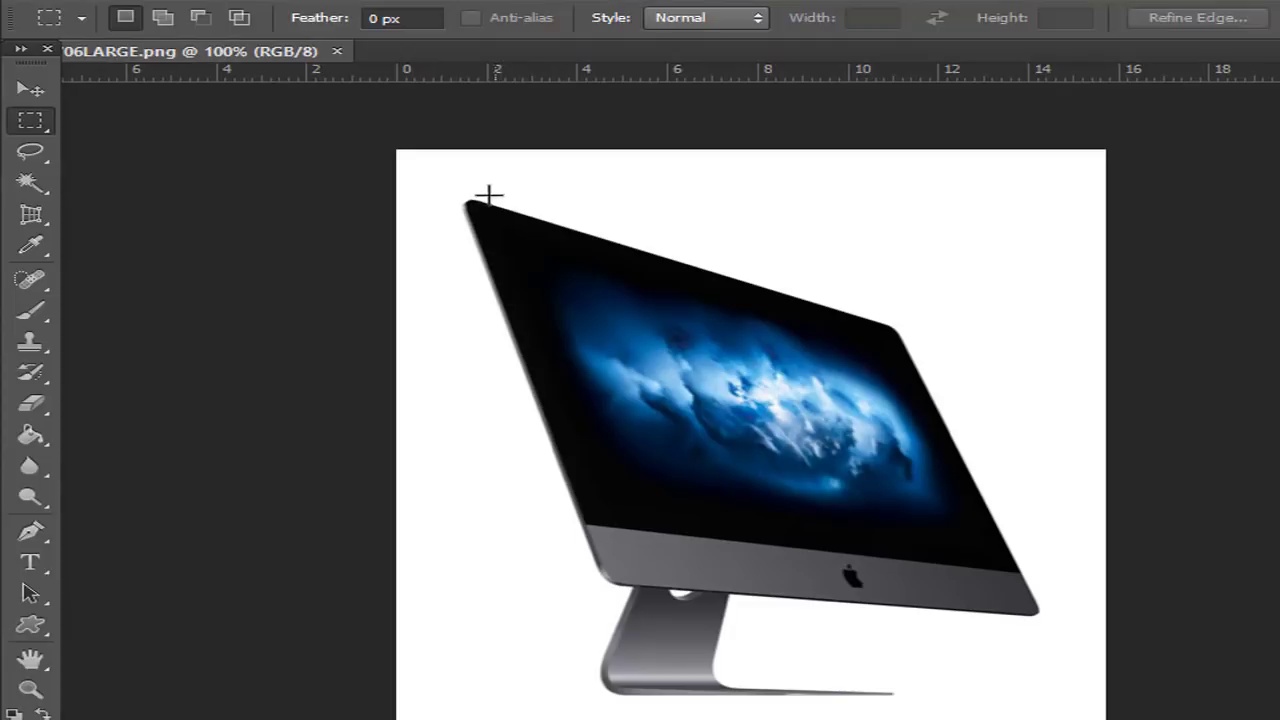
left_click_drag(441, 191, 899, 385)
mouse_move(1063, 624)
left_mouse_down()
mouse_move(1077, 663)
mouse_move(1059, 617)
left_mouse_up()
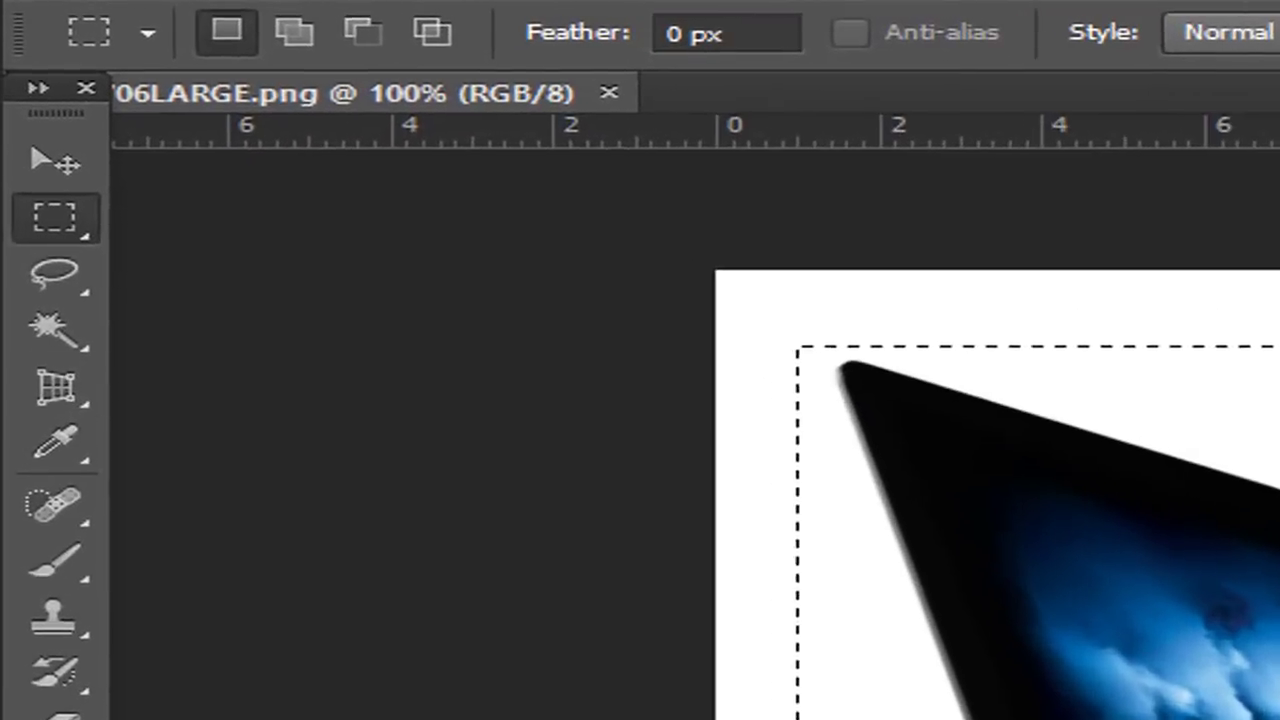
left_click(87, 396)
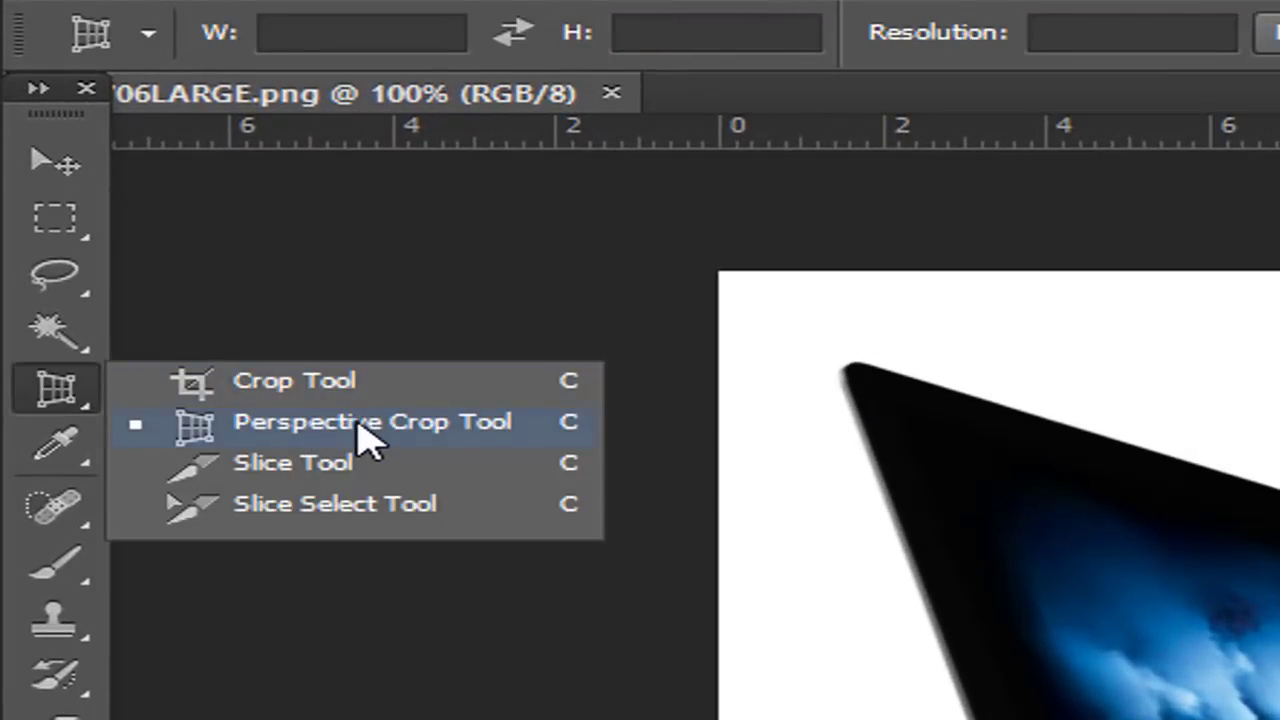
Step: Perspective-crop the iMac by marking its four corners, adjusting the top-left and bottom handles, and applying
left_click(372, 440)
left_click(847, 368)
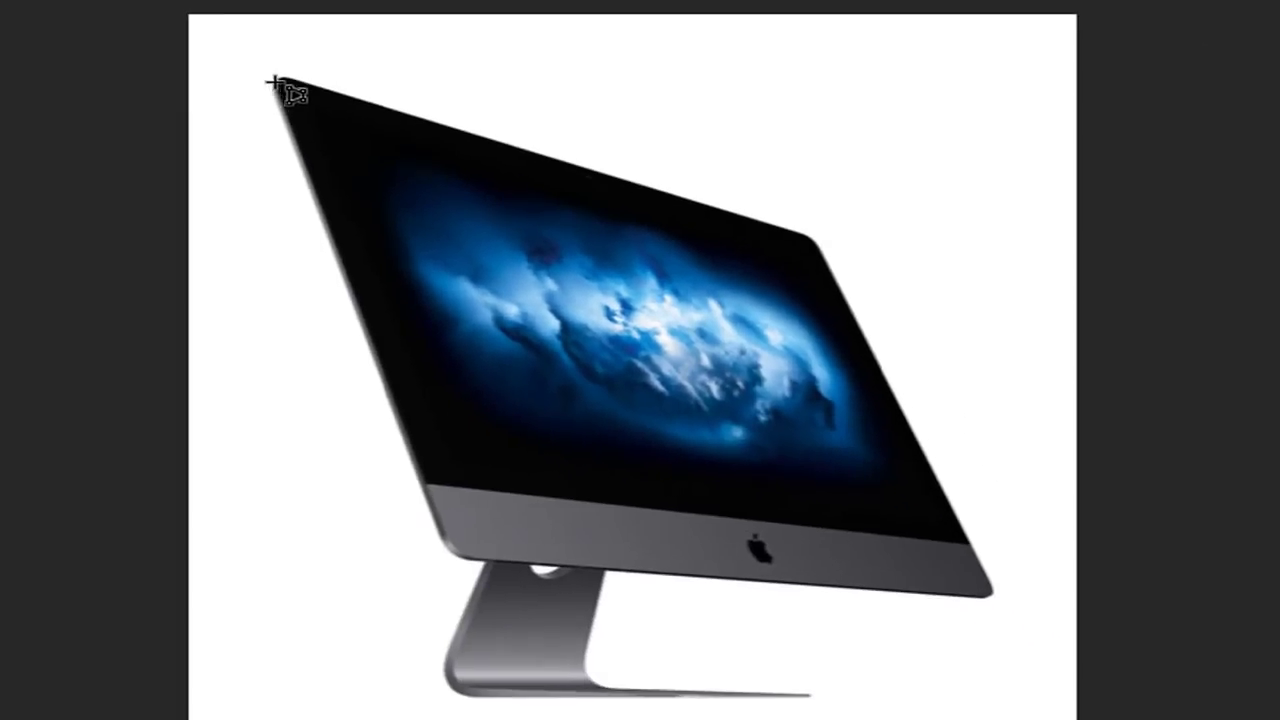
left_click(815, 238)
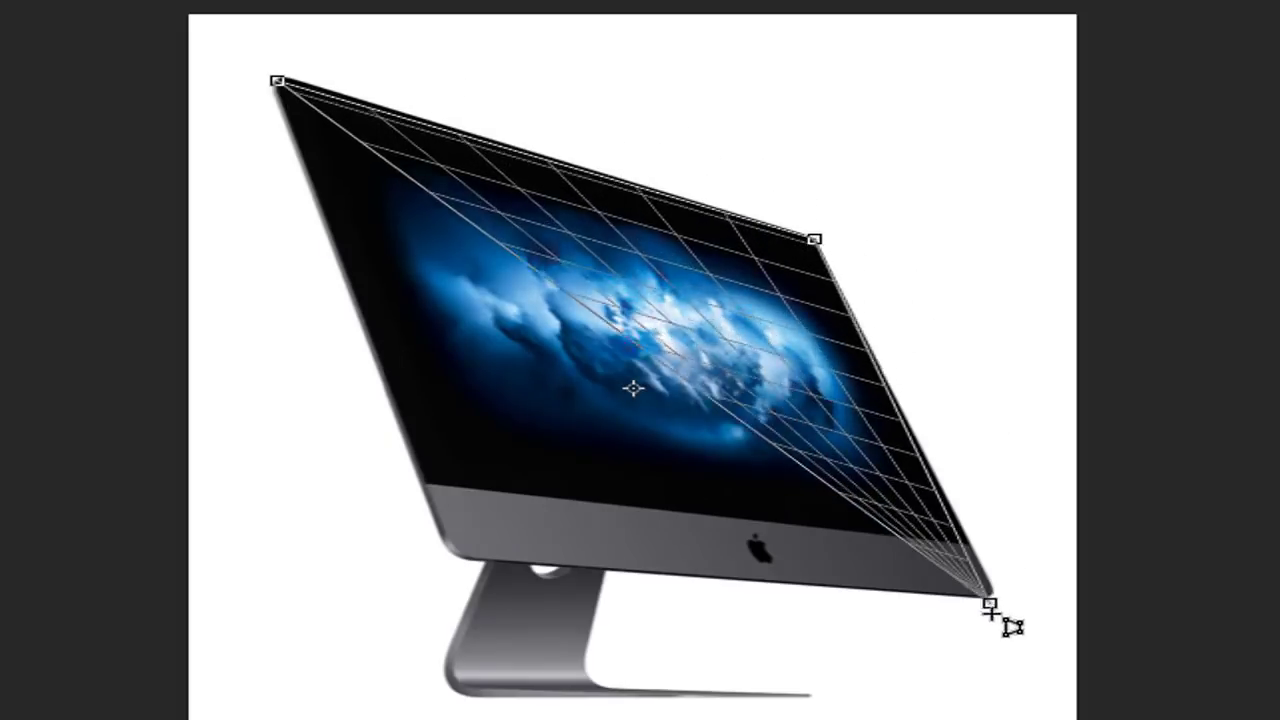
left_click(996, 598)
left_click(444, 556)
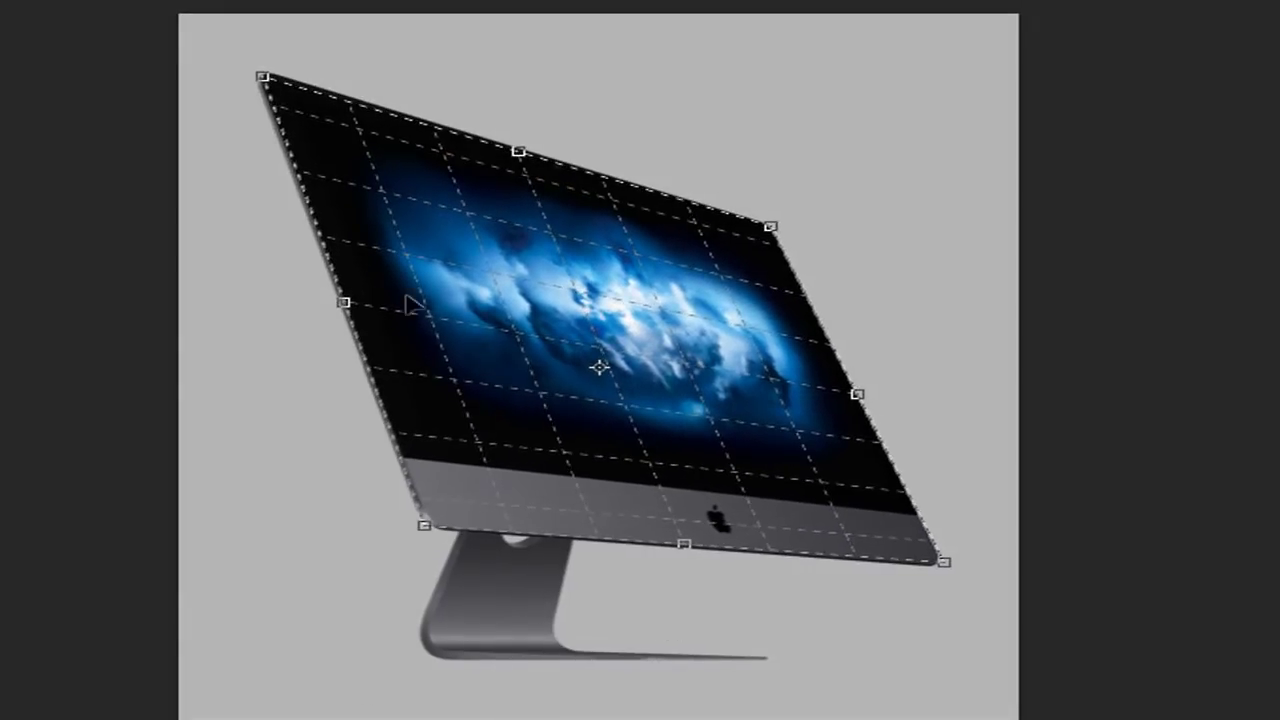
mouse_move(262, 77)
left_mouse_down()
mouse_move(219, 68)
mouse_move(252, 72)
left_mouse_up()
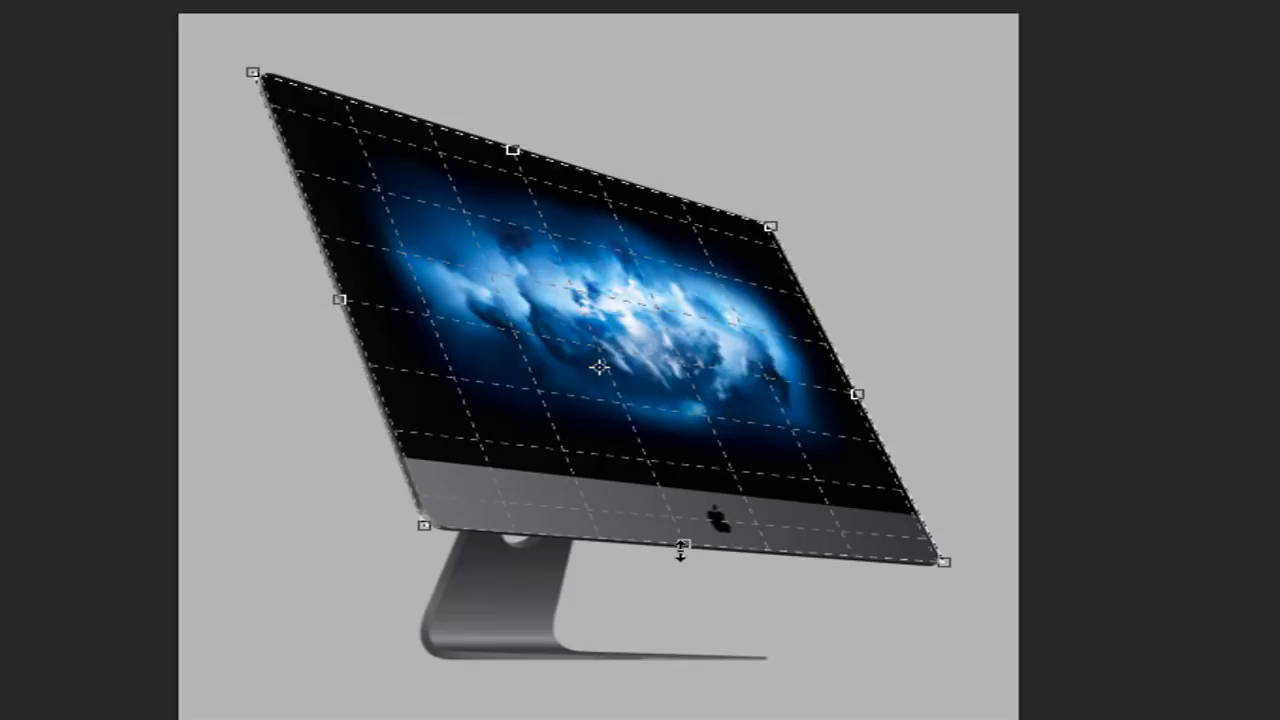
mouse_move(684, 548)
left_mouse_down()
mouse_move(660, 653)
mouse_move(645, 572)
mouse_move(670, 563)
left_mouse_up()
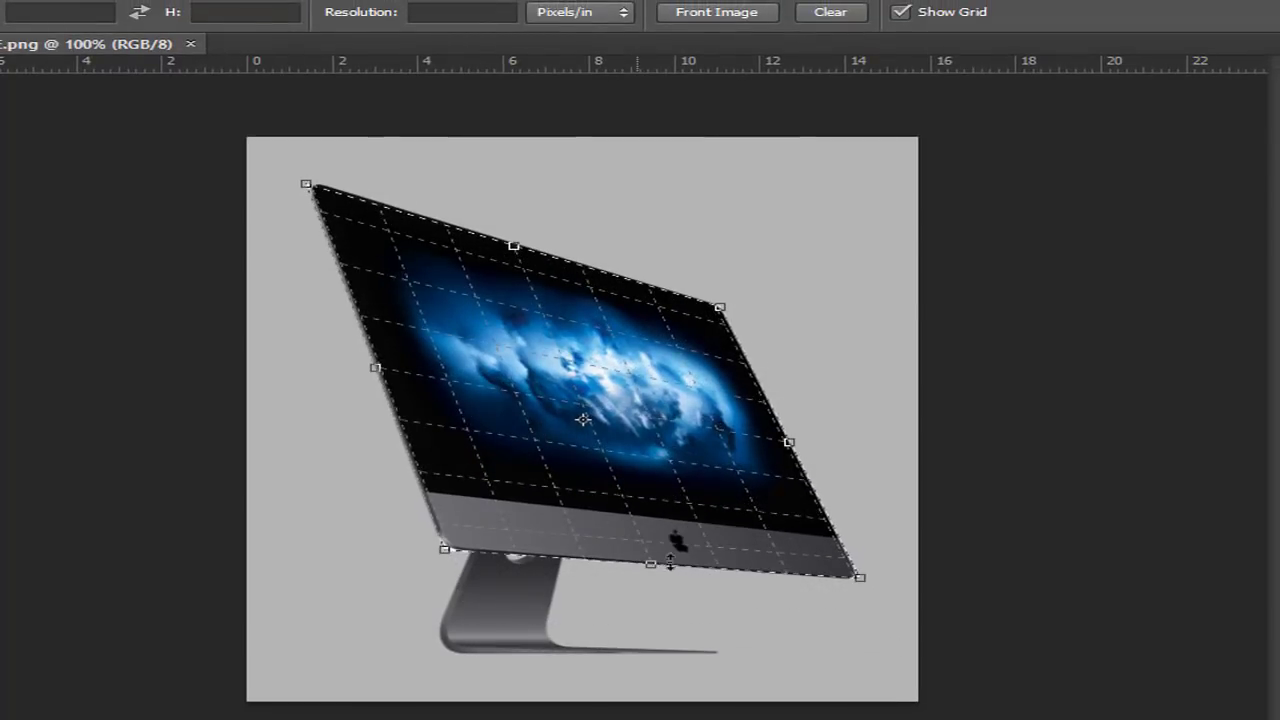
key("Return")
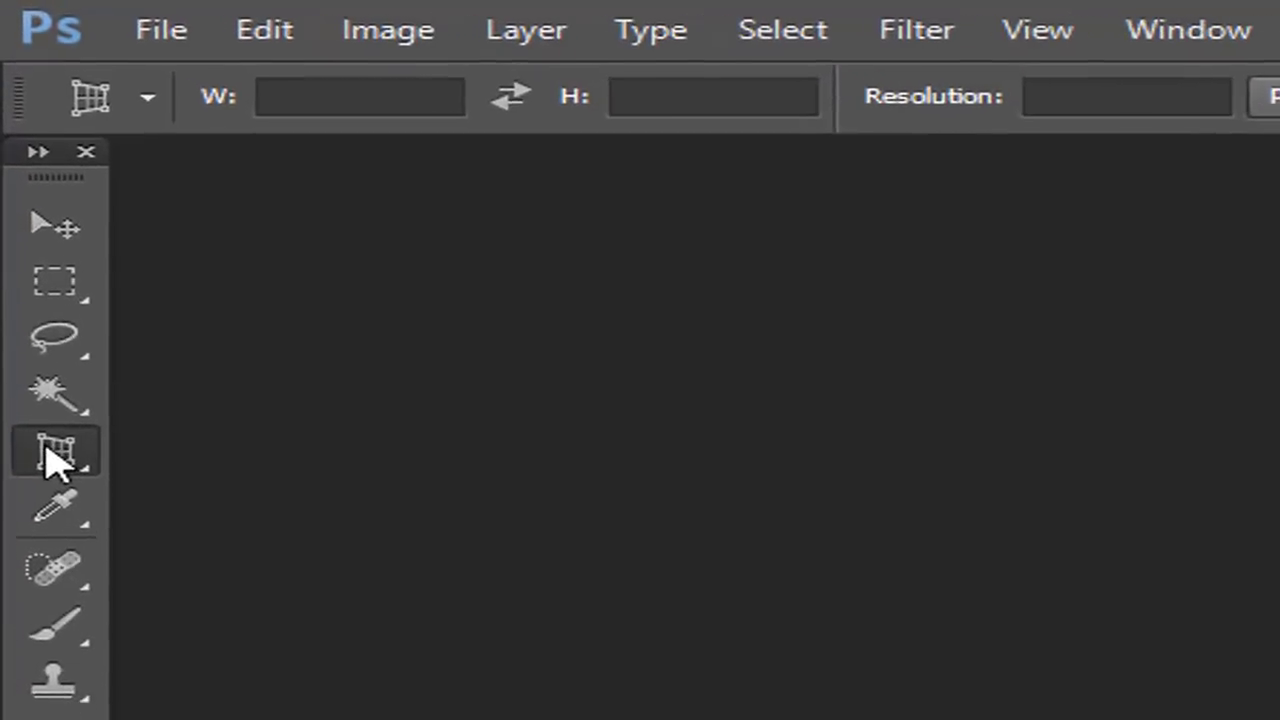
Step: Switch to the Slice Tool and bring up the EDUCATION EVERYWHERE website screenshot
right_click(24, 215)
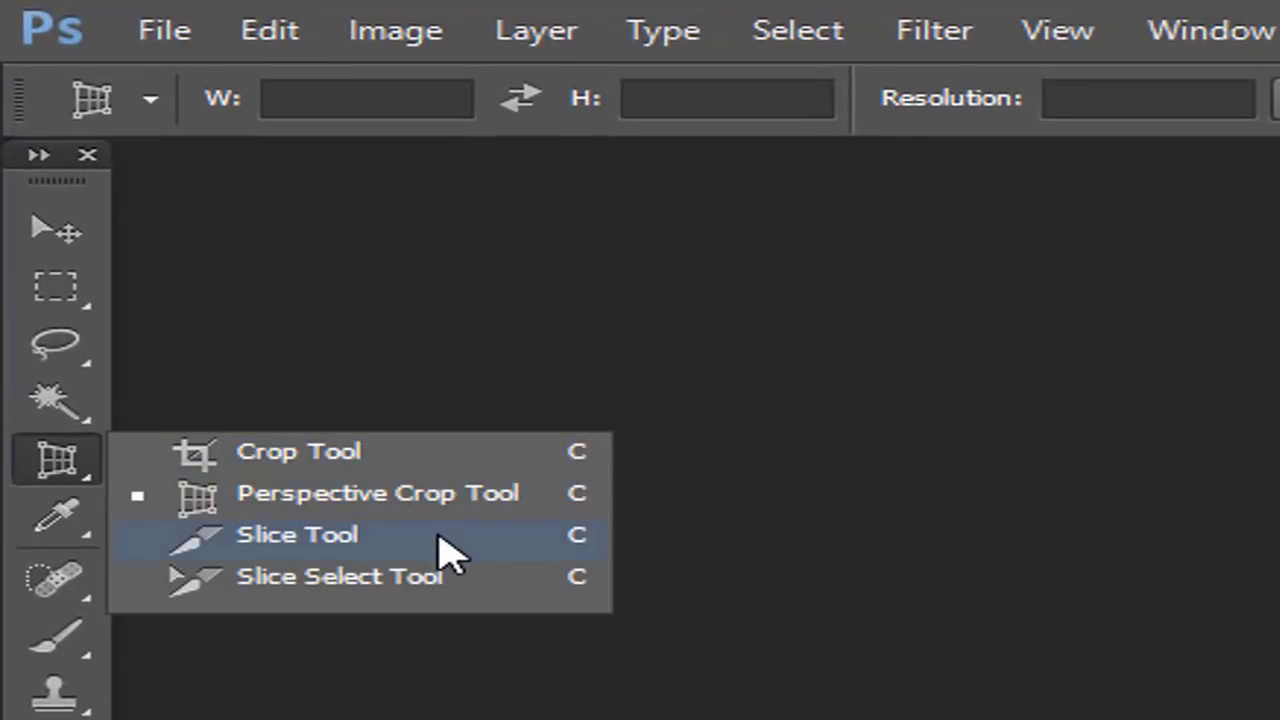
left_click(447, 548)
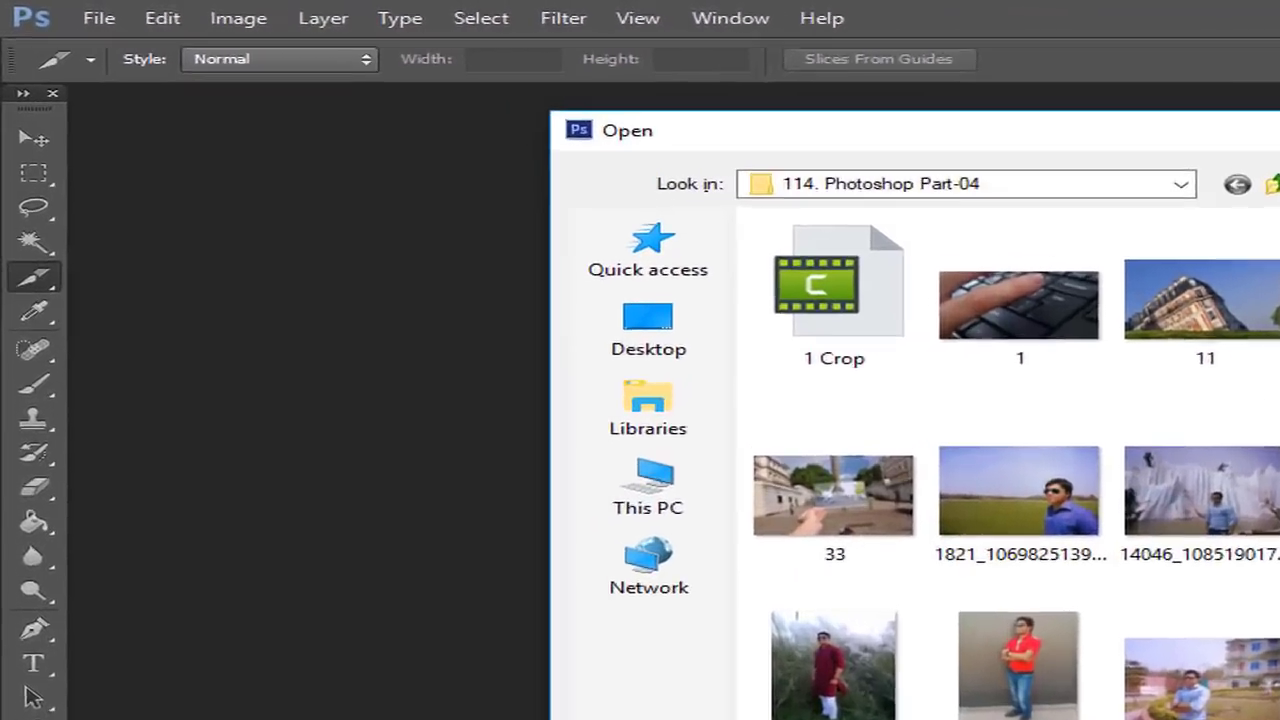
scroll(1000, 450, "down", 5)
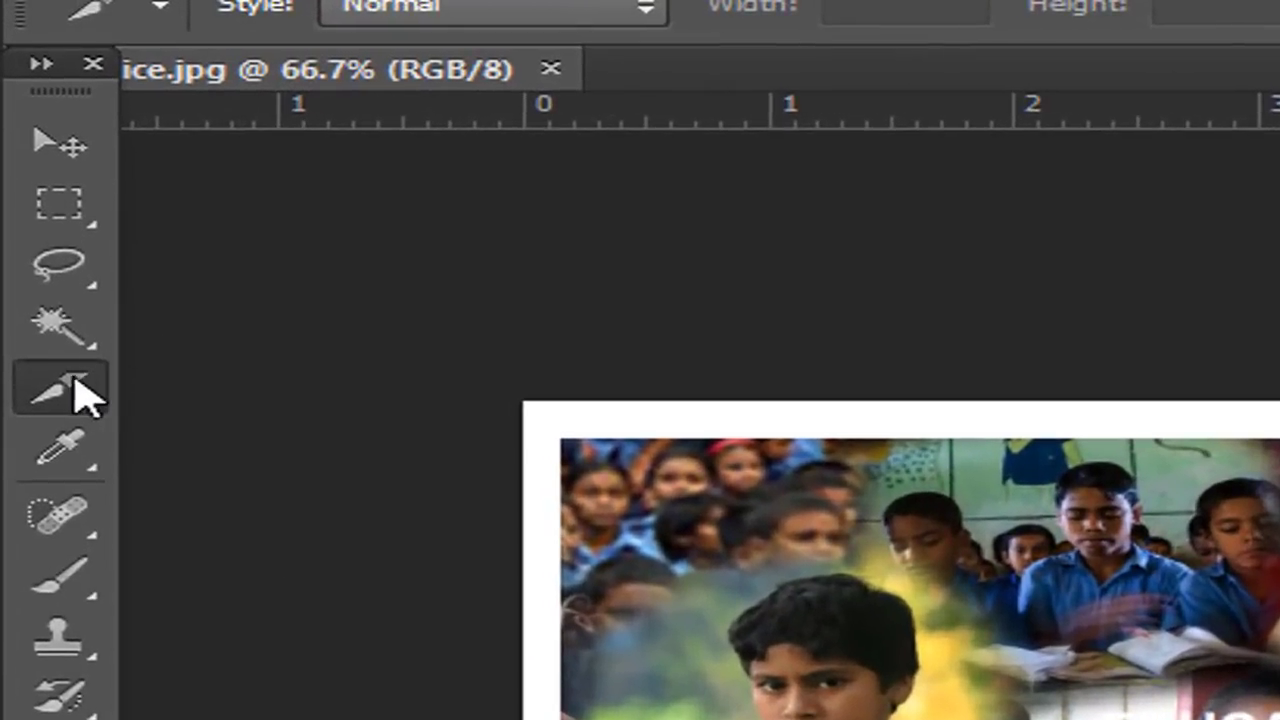
Step: Draw slice 03 over the schoolchildren banner photo and pull its top edge down
right_click(60, 388)
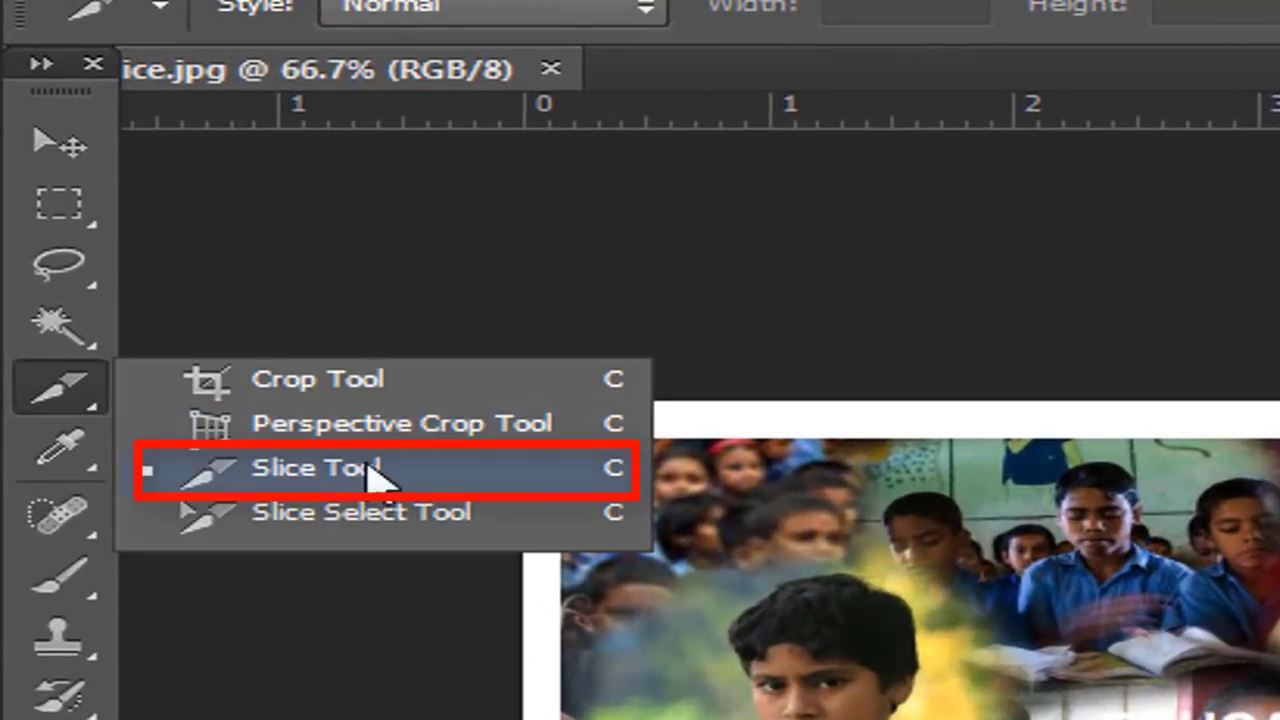
left_click(372, 468)
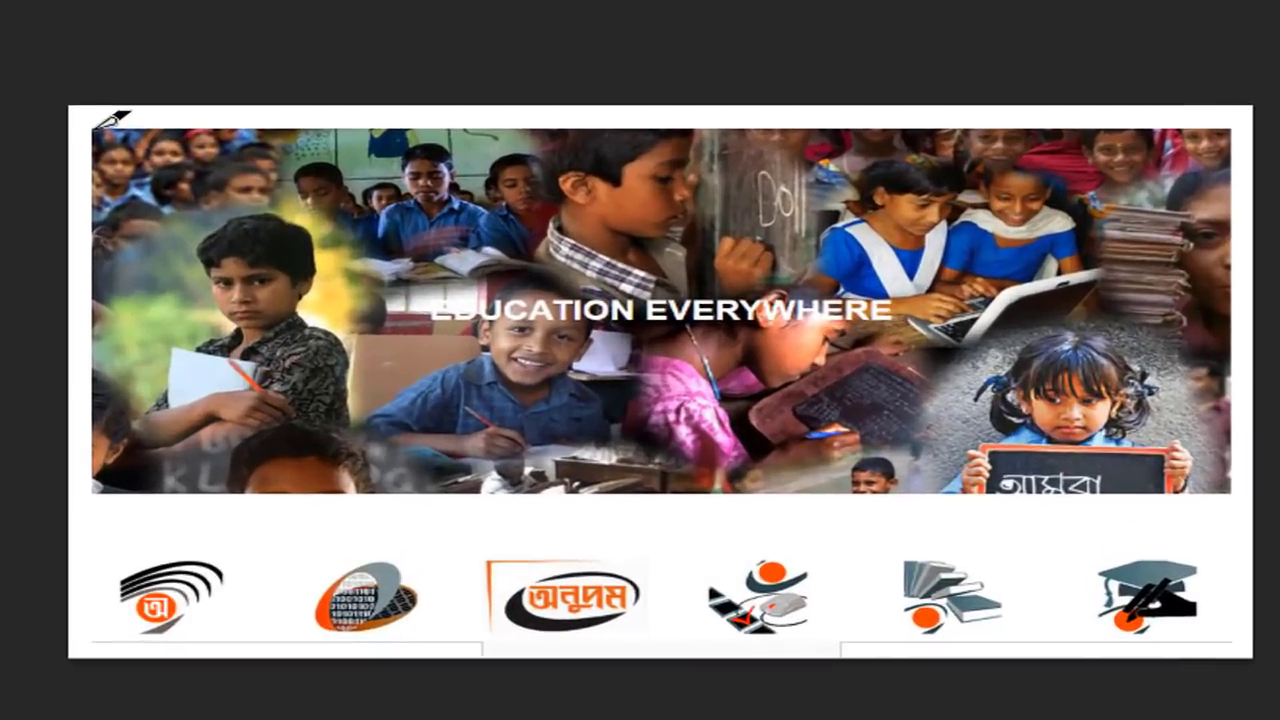
left_click_drag(284, 220, 1232, 497)
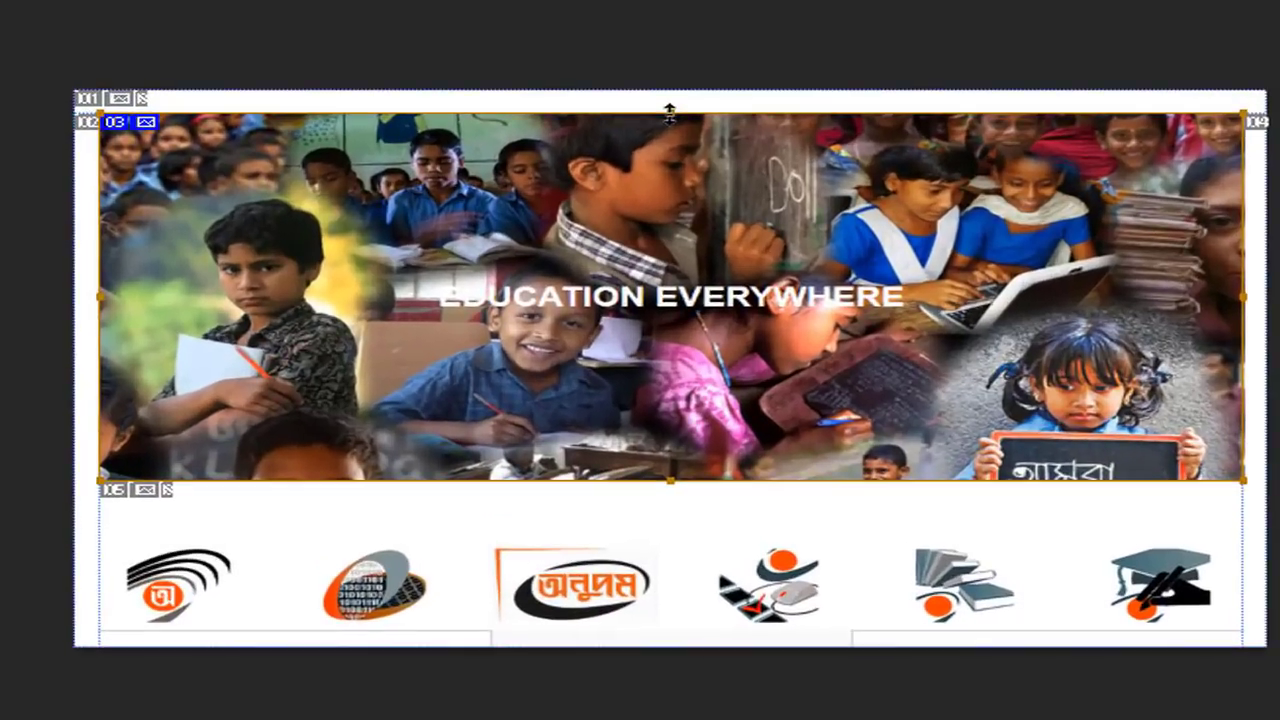
mouse_move(672, 100)
left_mouse_down()
mouse_move(670, 234)
mouse_move(690, 166)
mouse_move(686, 114)
left_mouse_up()
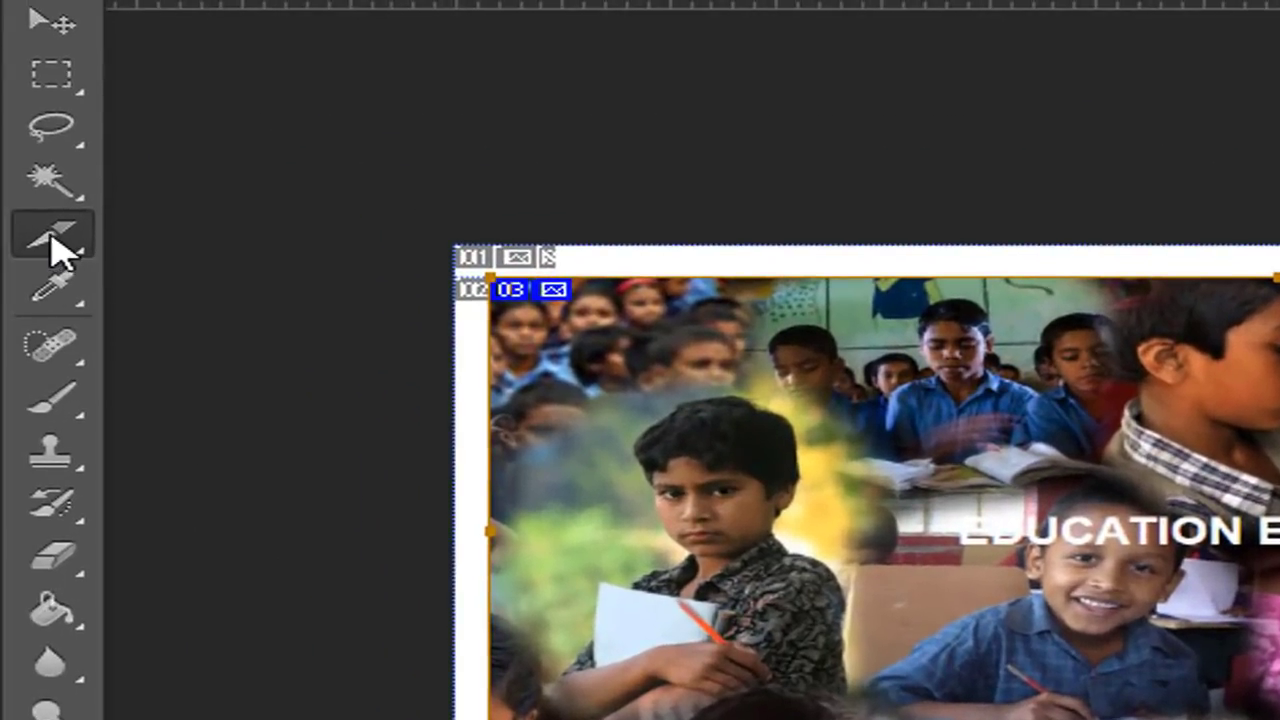
right_click(52, 245)
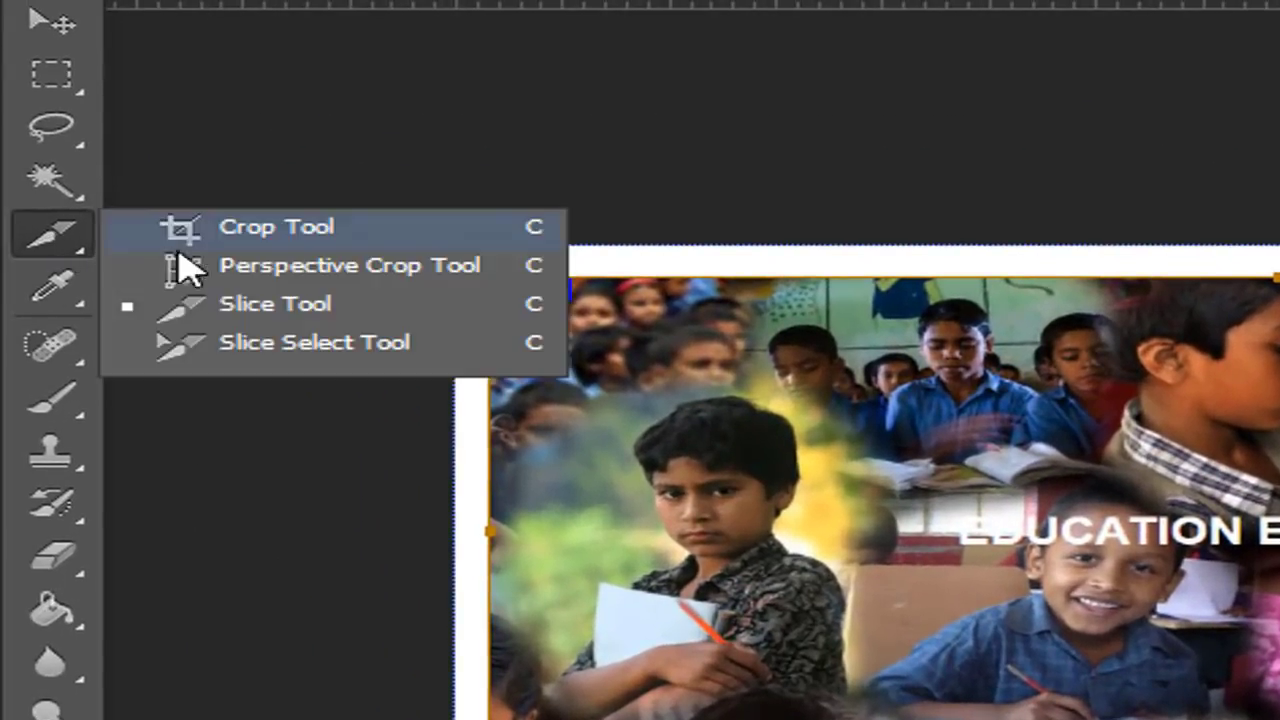
Step: Draw a separate slice around each of the six bottom-row logos
left_click(231, 320)
left_click_drag(340, 588, 498, 671)
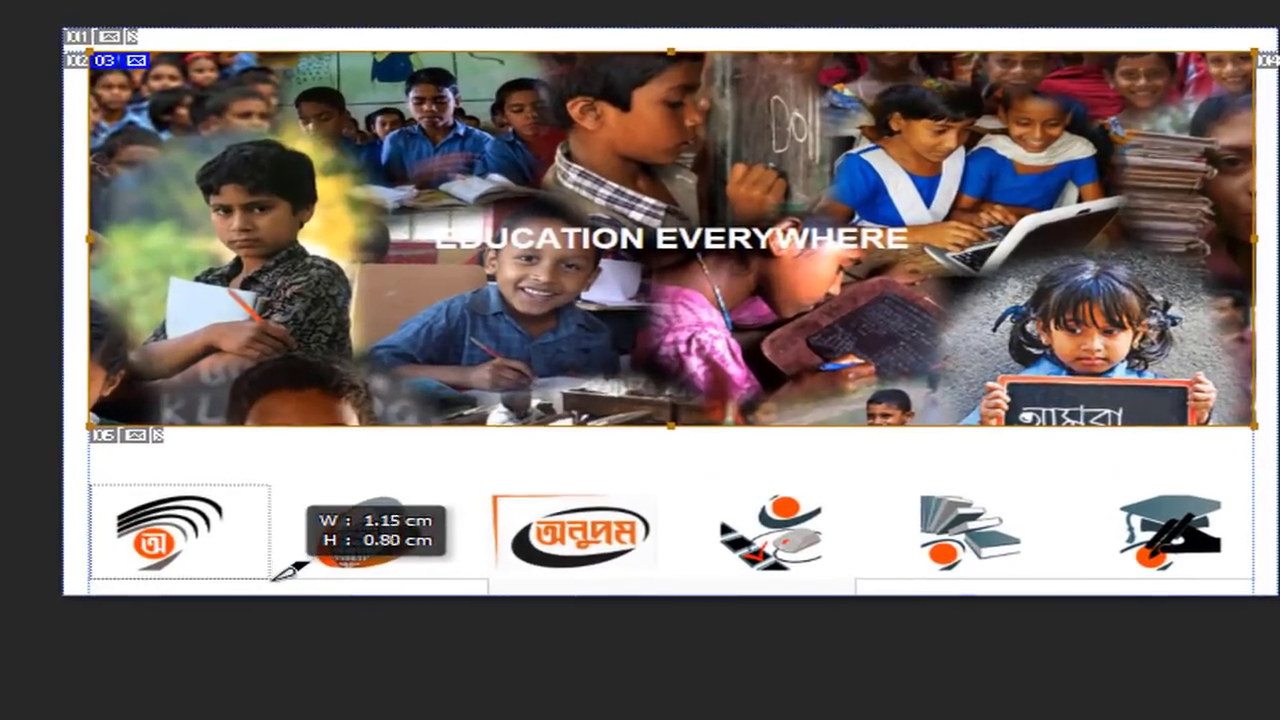
left_click_drag(272, 578, 266, 581)
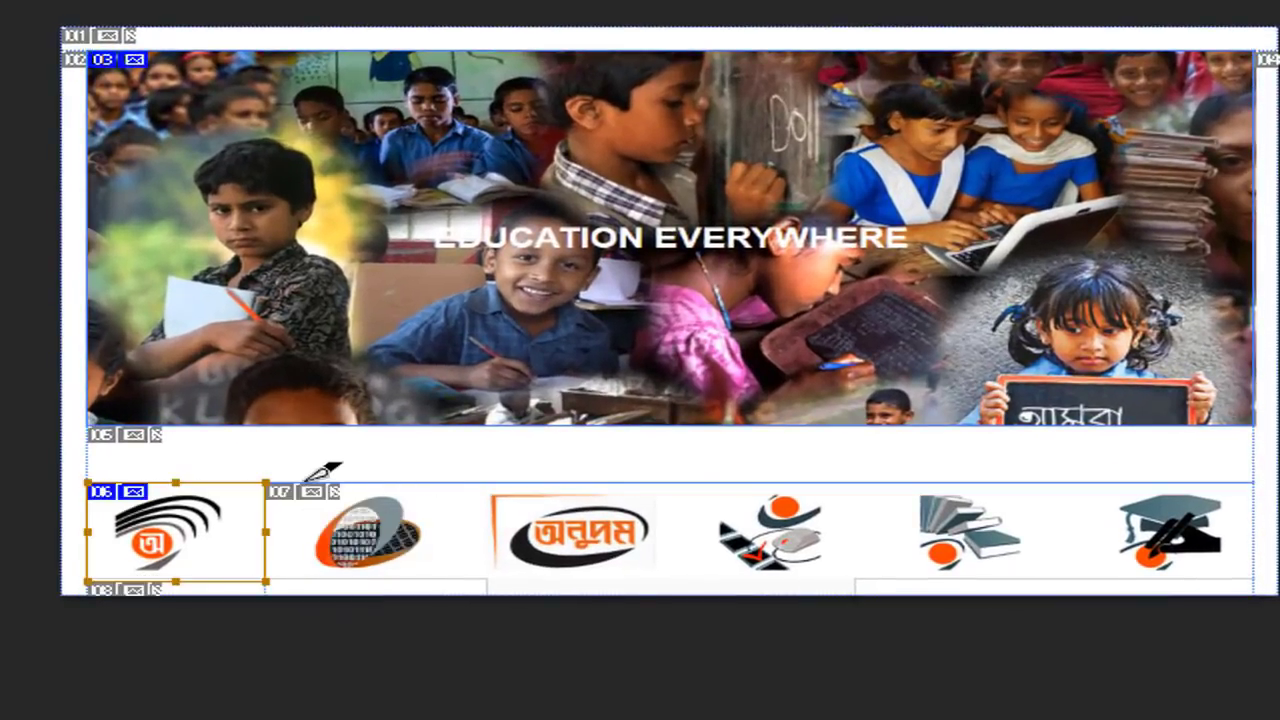
left_click_drag(267, 482, 484, 581)
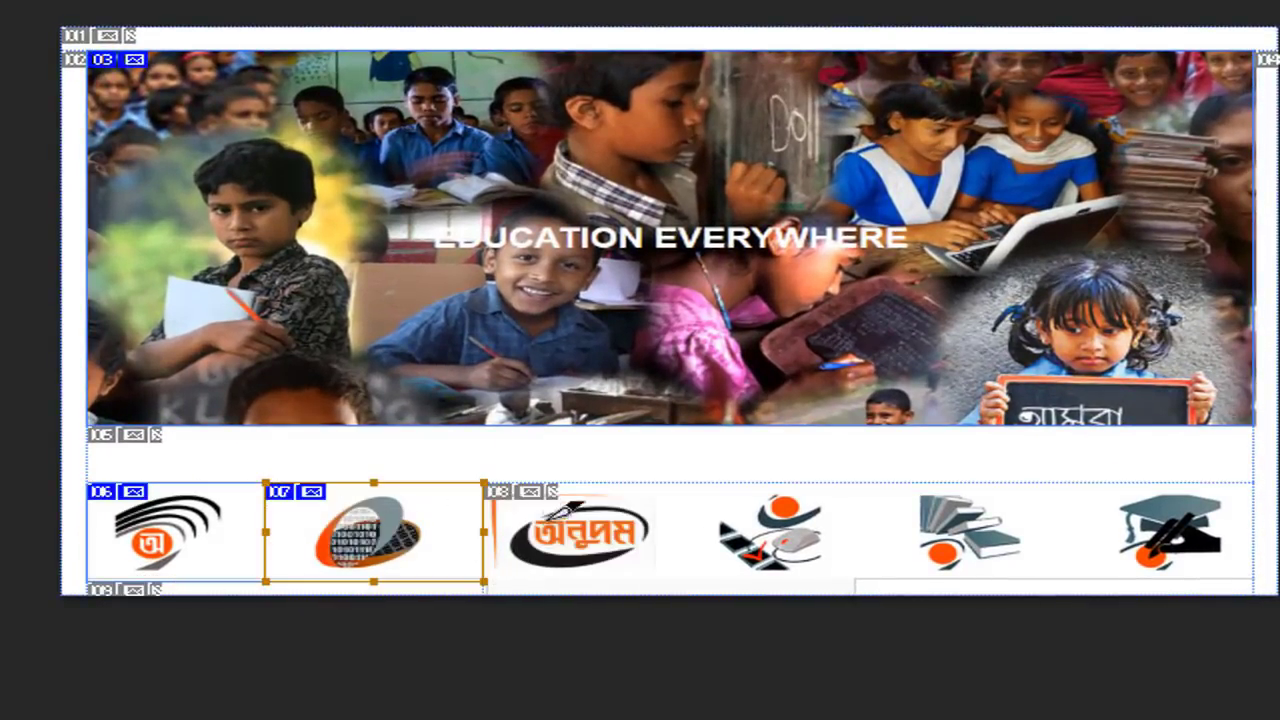
left_click_drag(485, 484, 684, 581)
left_click_drag(686, 484, 850, 594)
left_click_drag(851, 485, 1078, 580)
left_click_drag(1078, 484, 1258, 581)
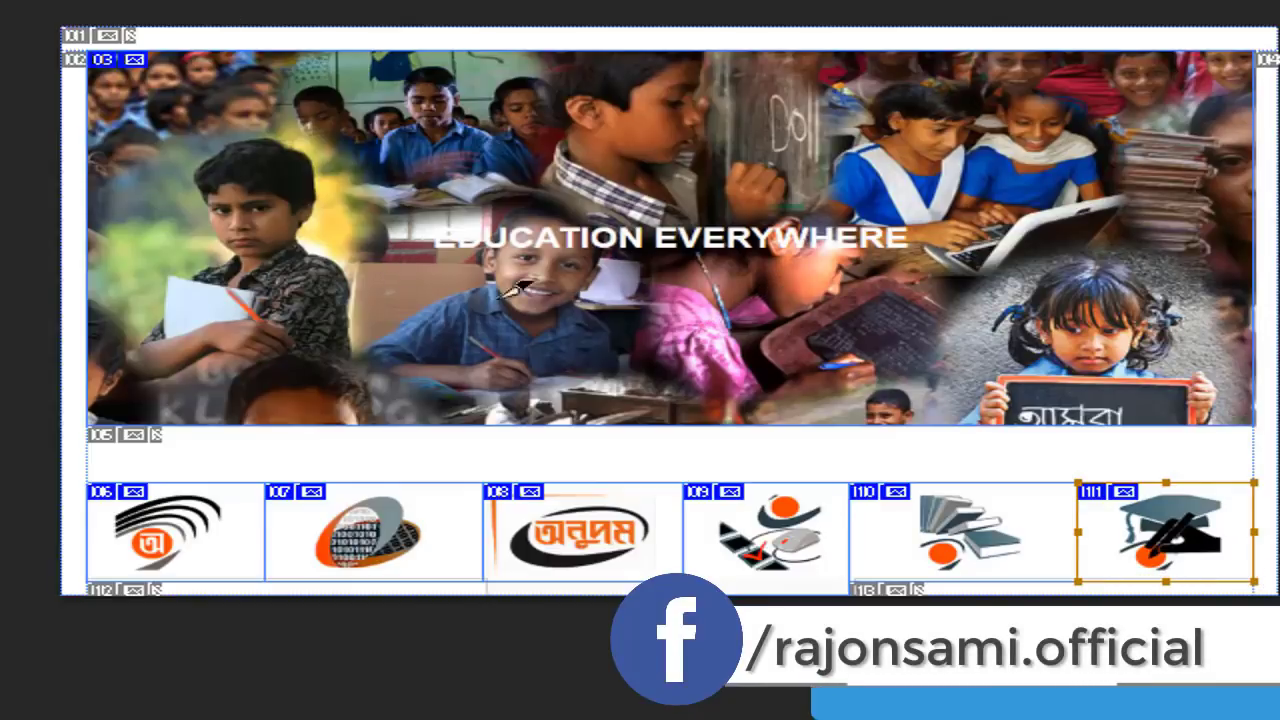
Step: Add slice 06 around the boy on the left, widening it and raising its top edge
left_click_drag(120, 147, 360, 412)
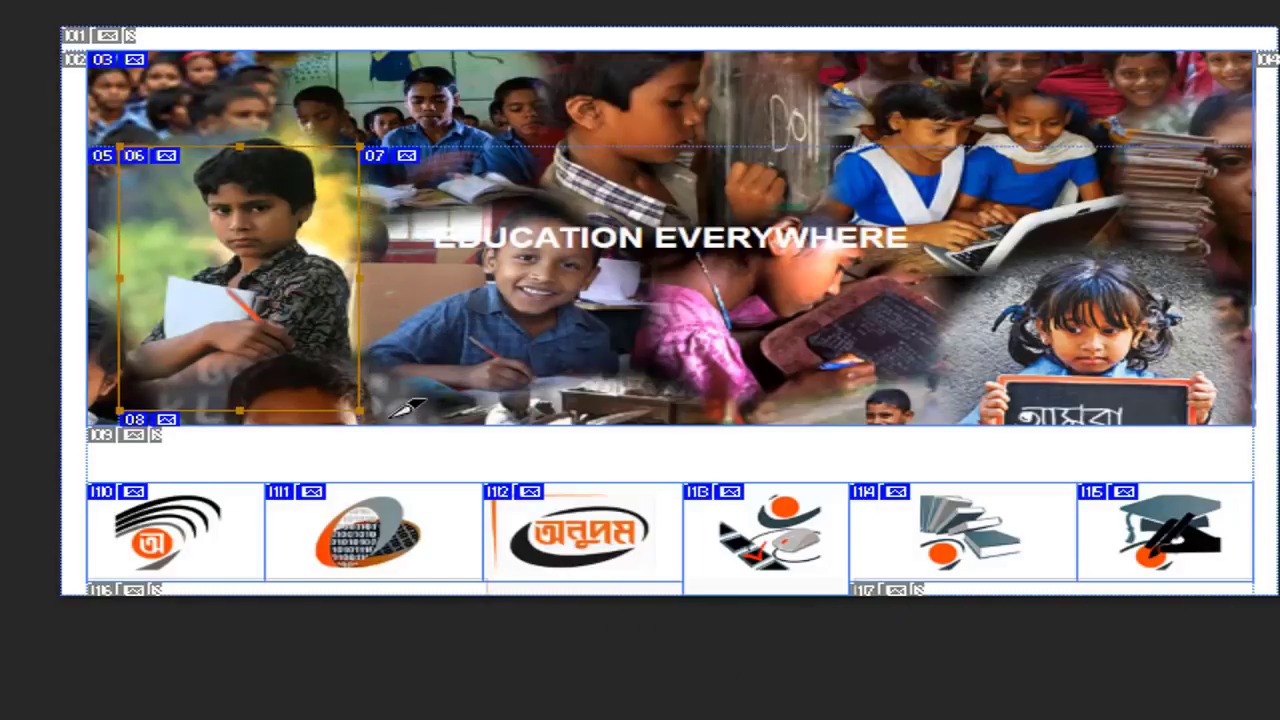
left_click_drag(360, 278, 421, 278)
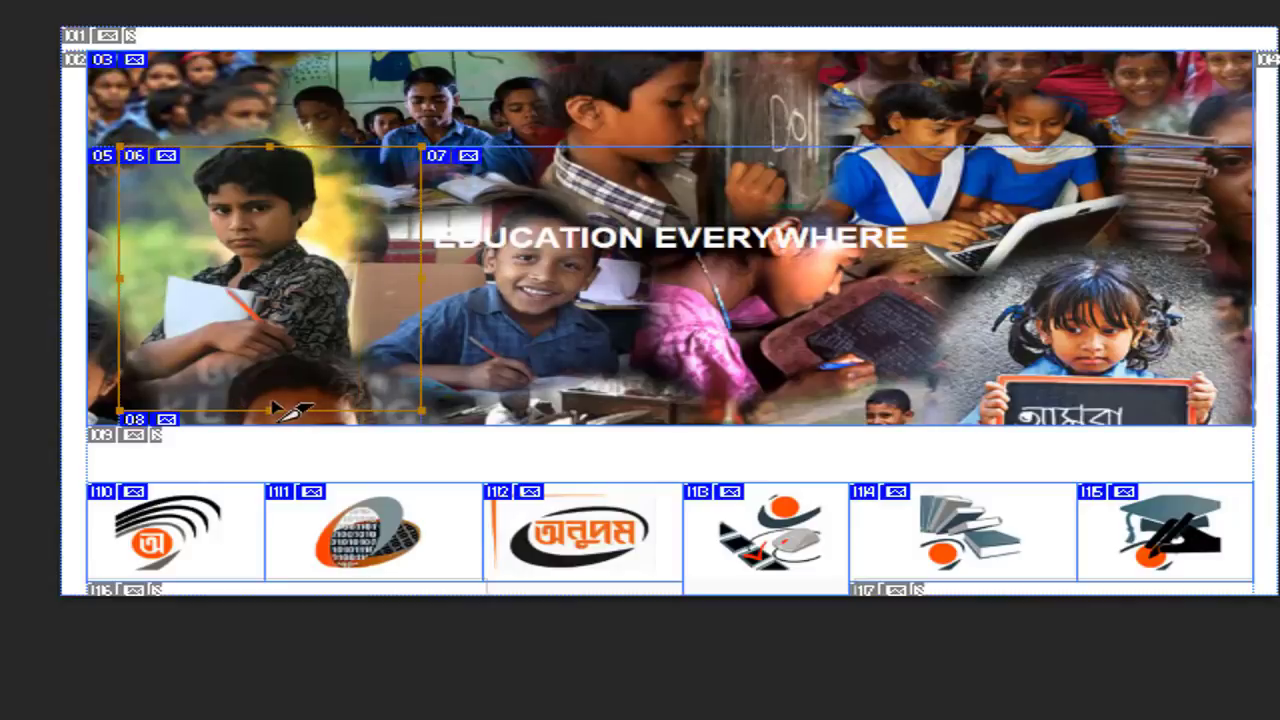
left_click_drag(272, 404, 265, 418)
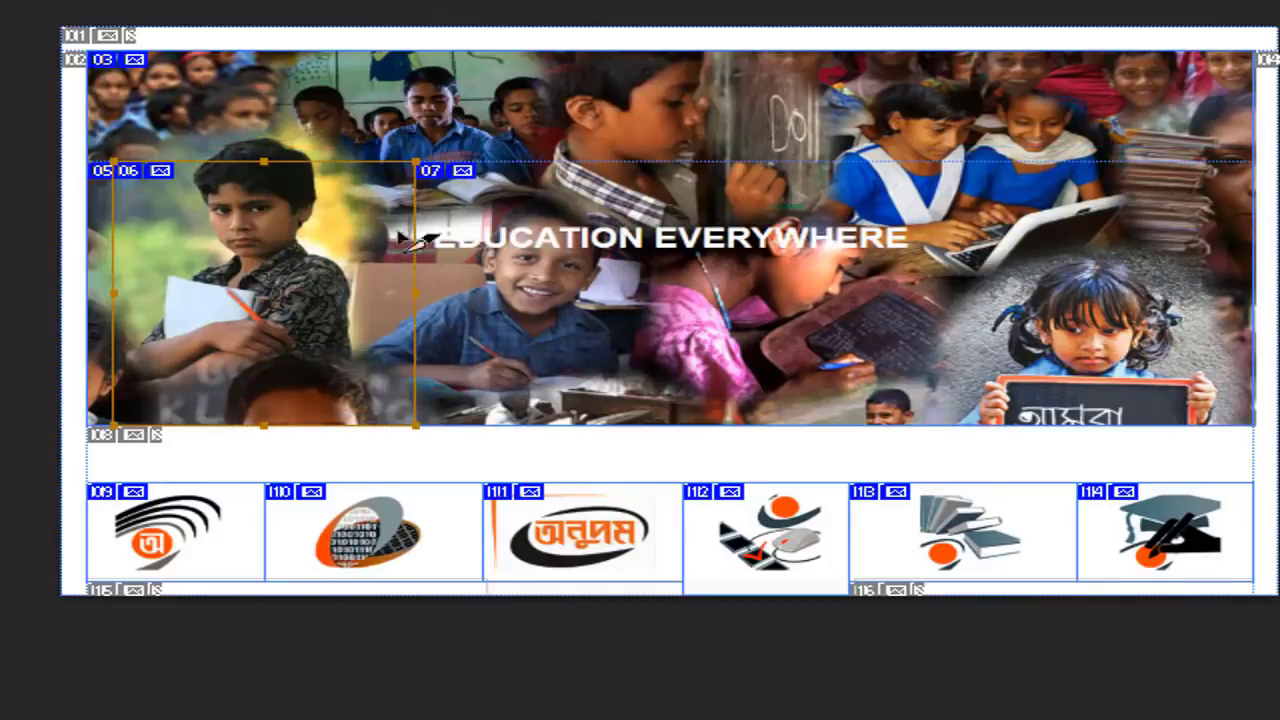
left_click_drag(260, 163, 260, 138)
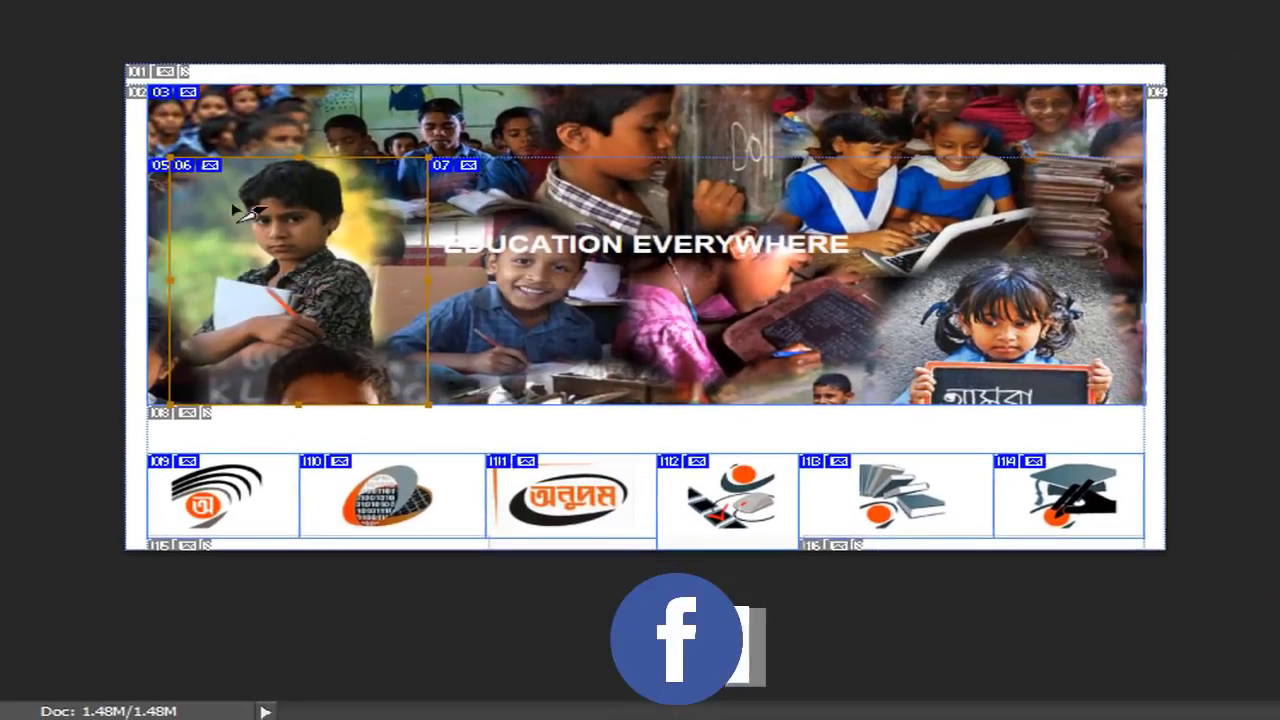
Step: Replace slice 06's default name with a custom name in Slice Options
double_click(285, 228)
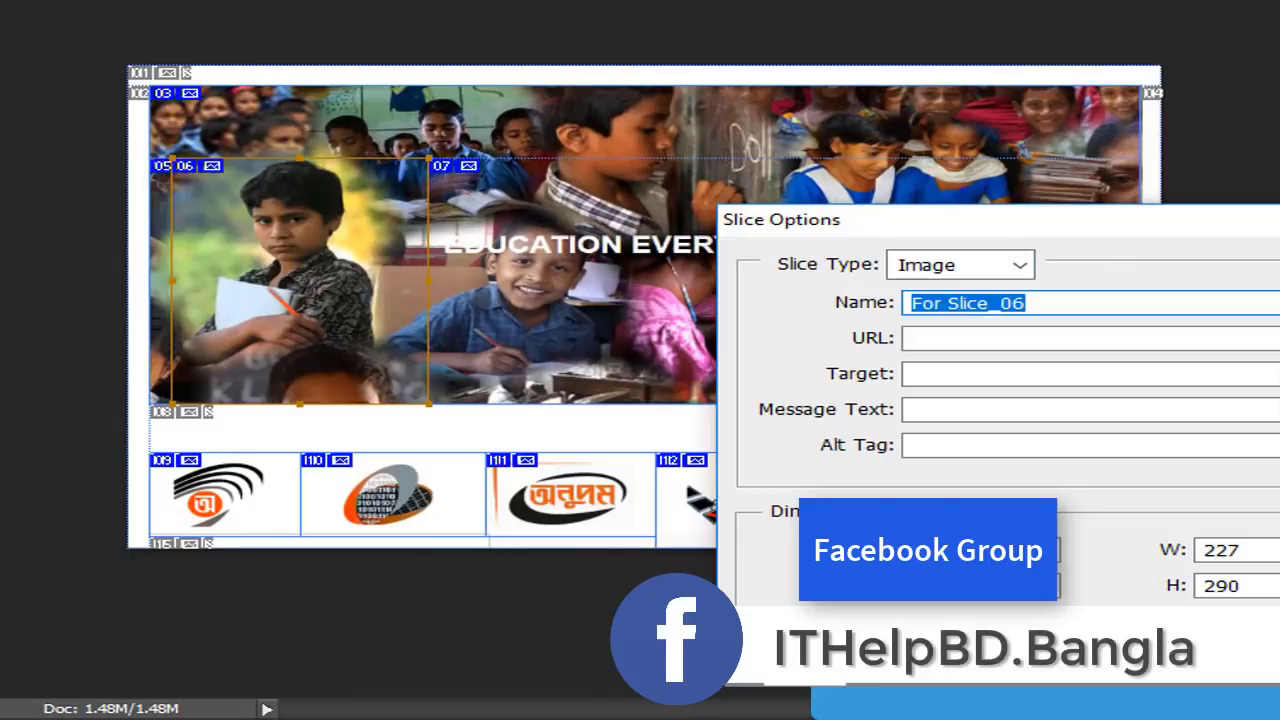
key("Return")
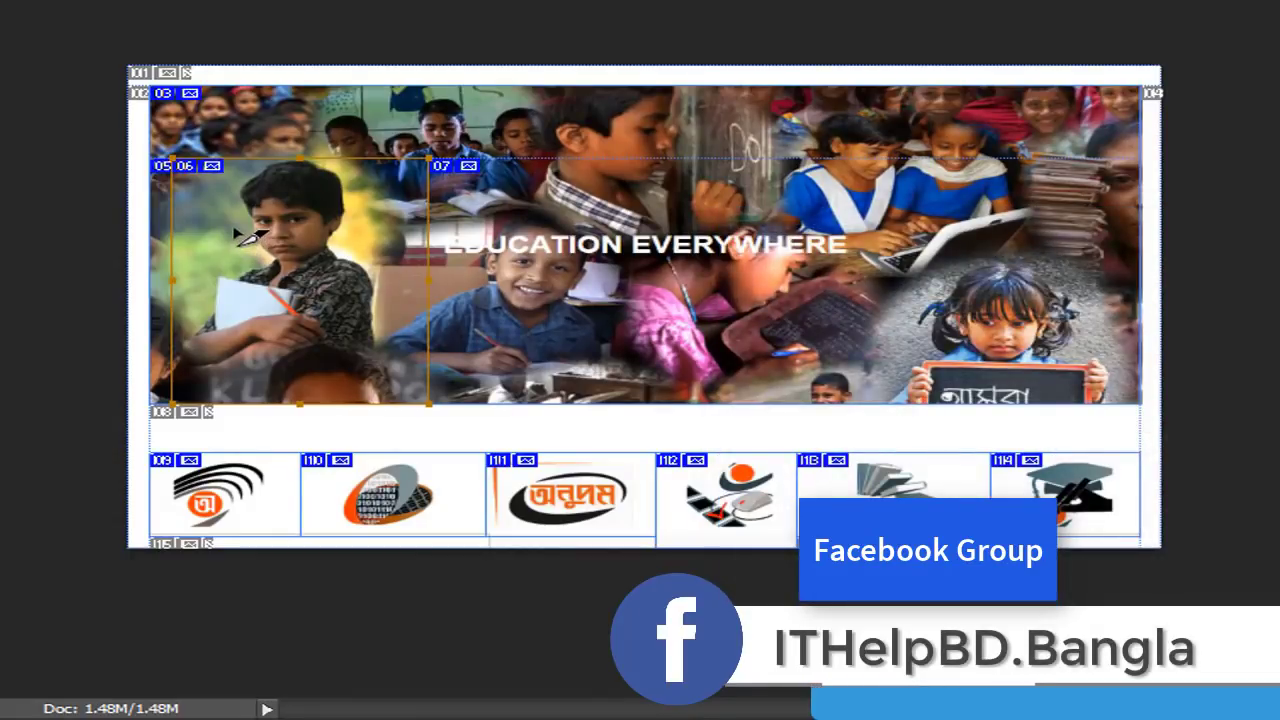
double_click(240, 235)
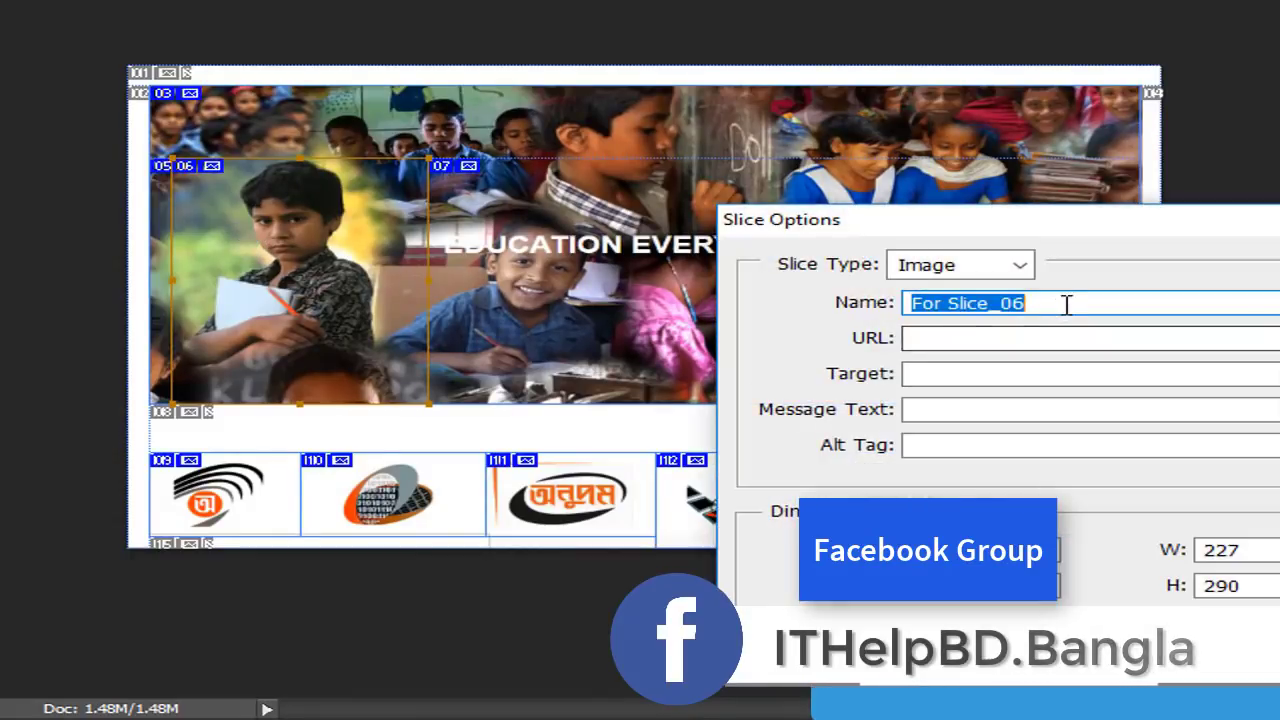
left_click_drag(1067, 305, 856, 314)
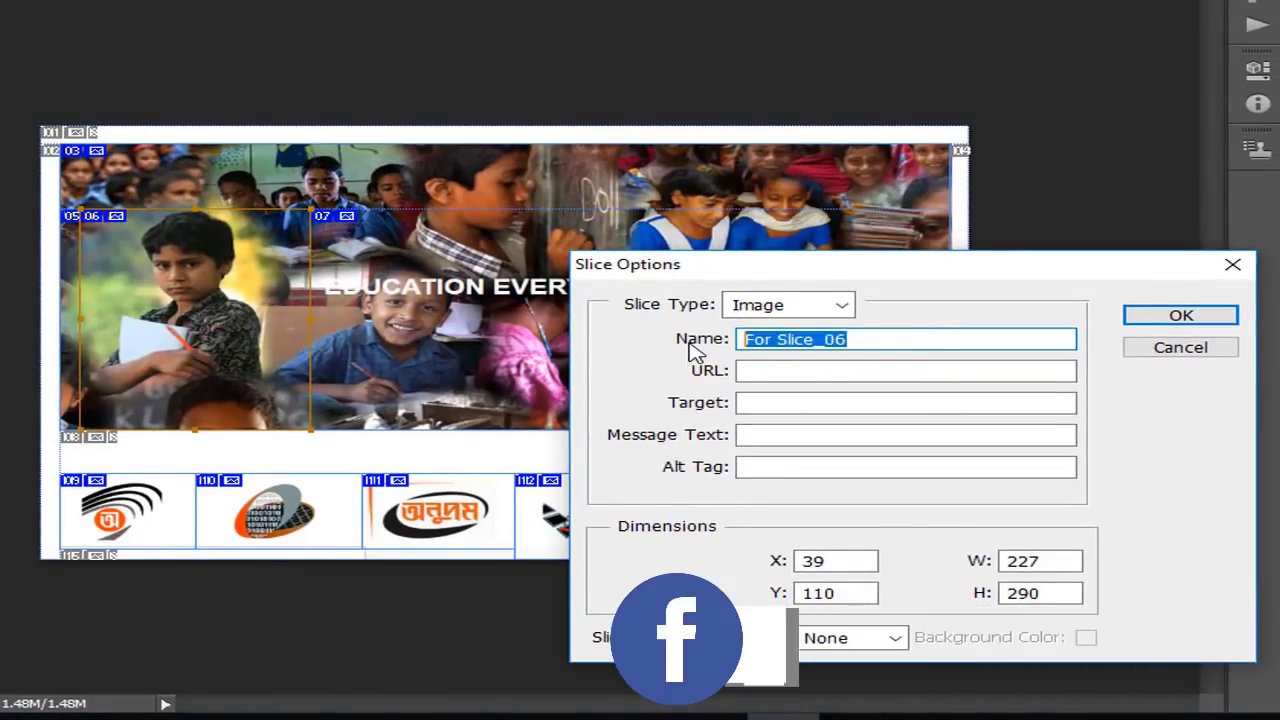
type("Raju")
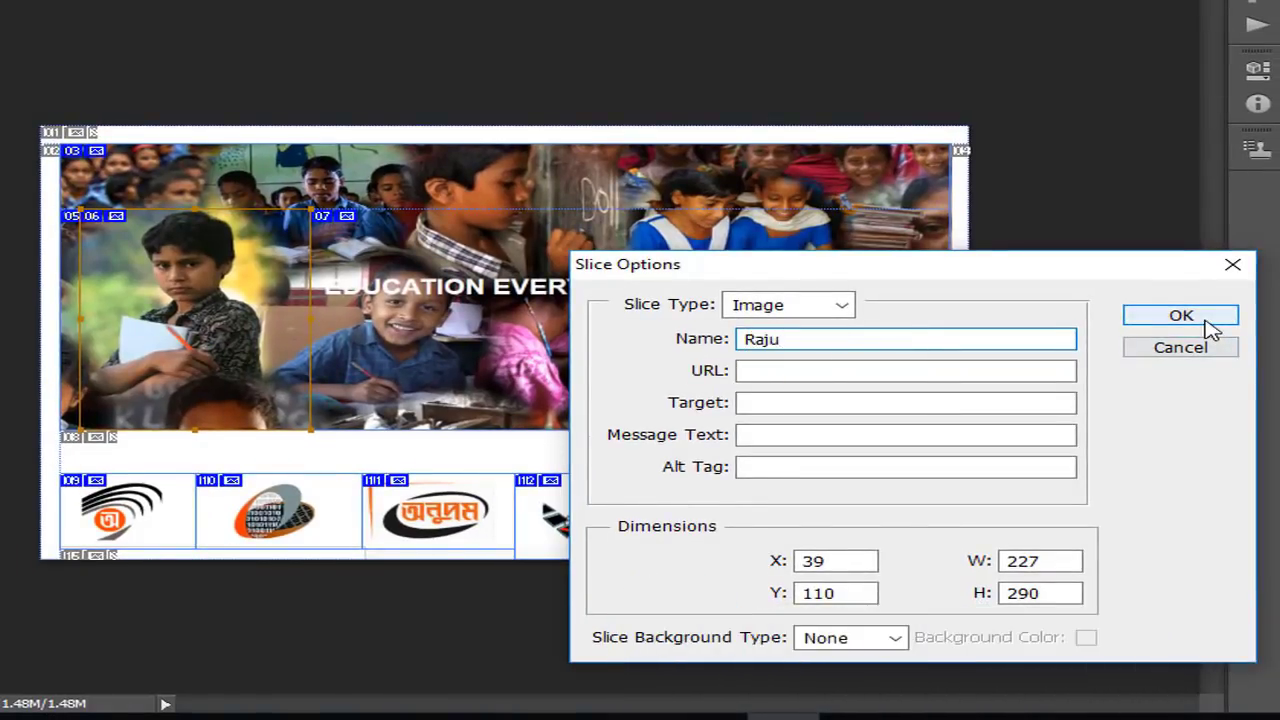
left_click(1195, 318)
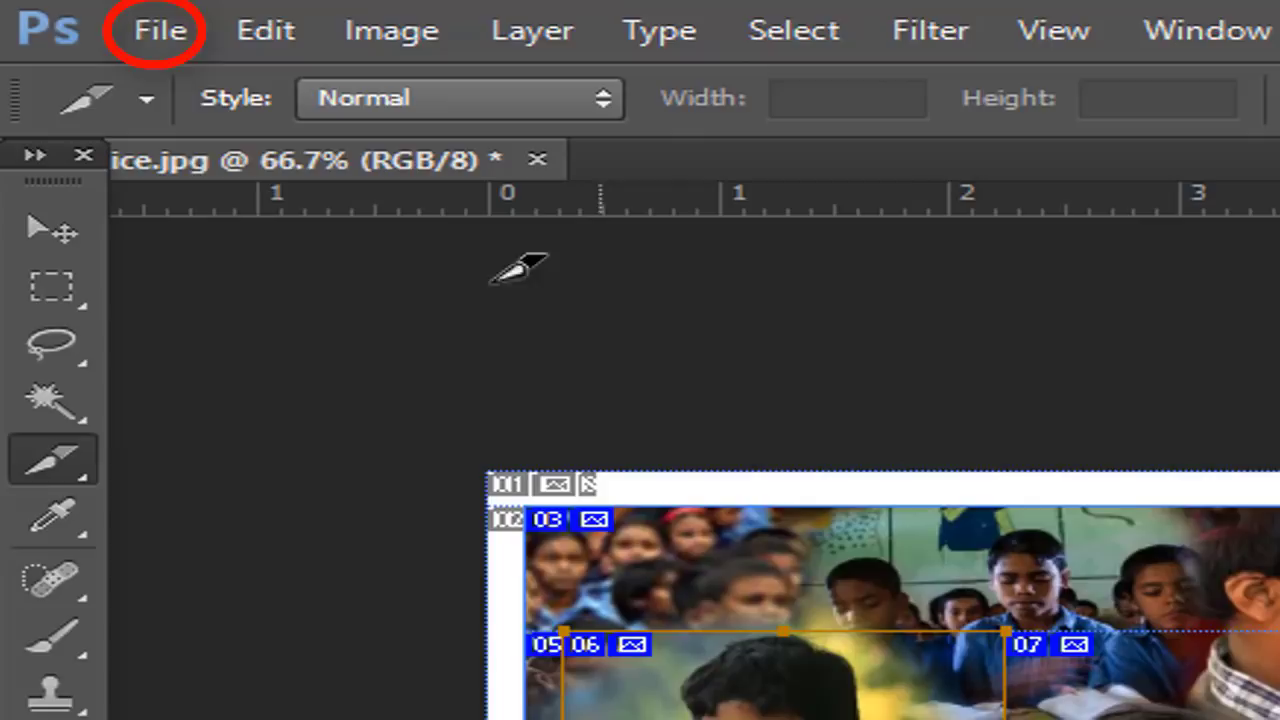
Step: Export the slices via Save for Web as Images Only, named More Slice, into the Part-04 folder
left_click(163, 38)
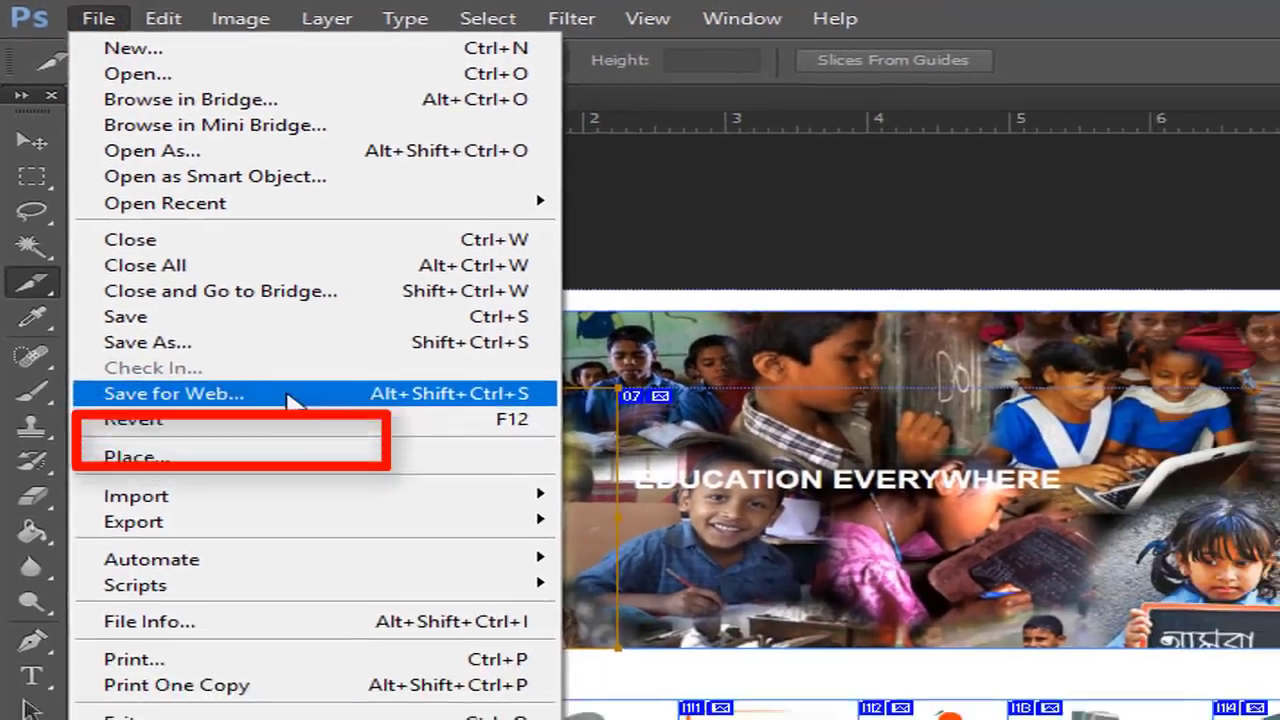
left_click(320, 443)
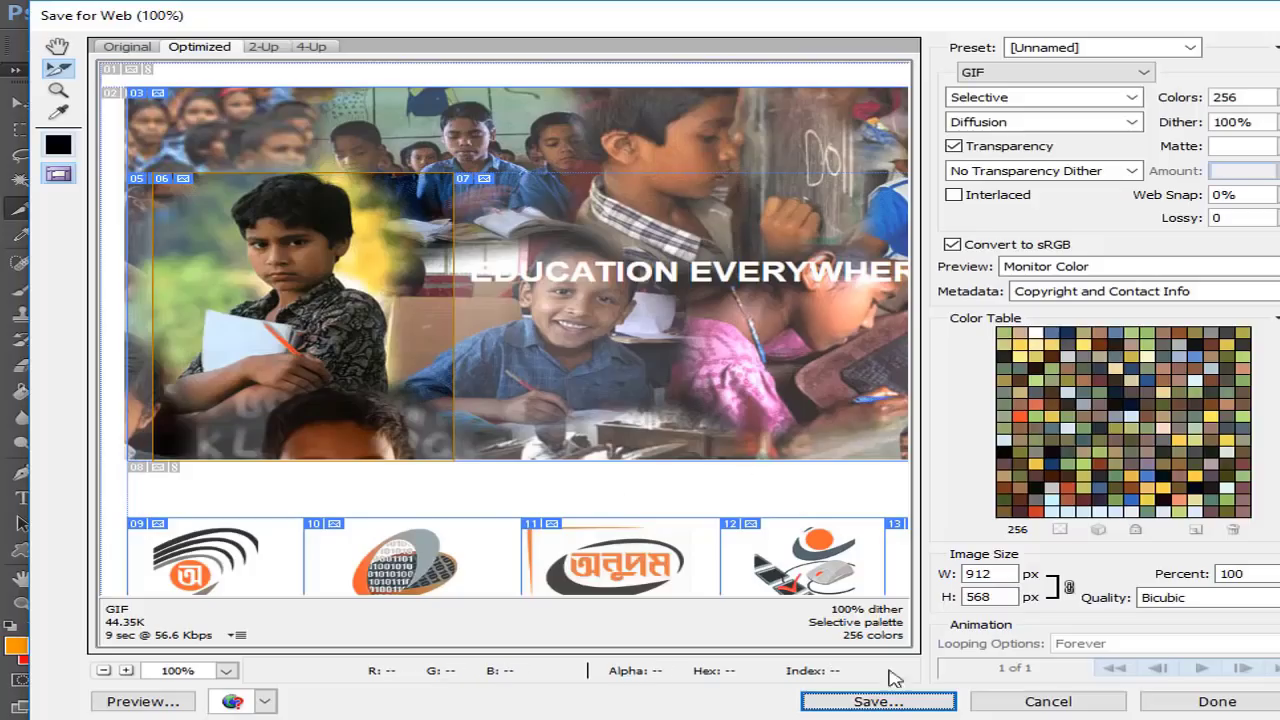
left_click(878, 701)
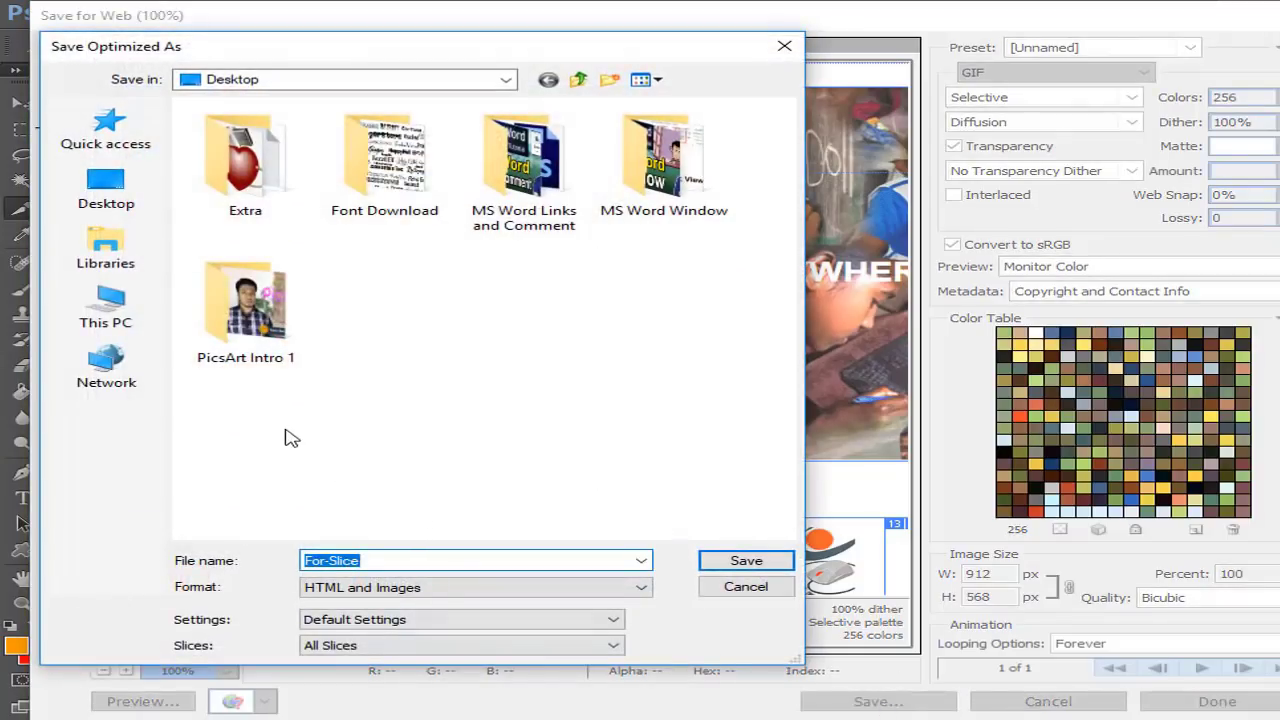
left_click(122, 195)
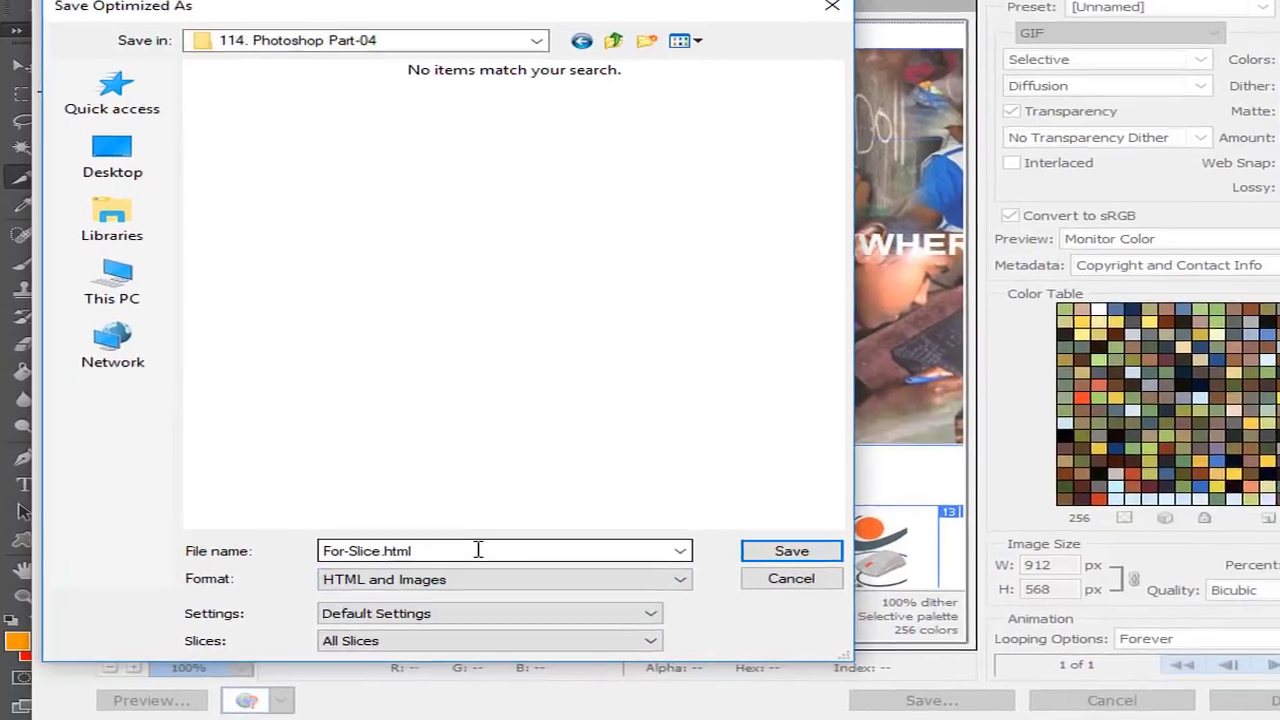
double_click(449, 559)
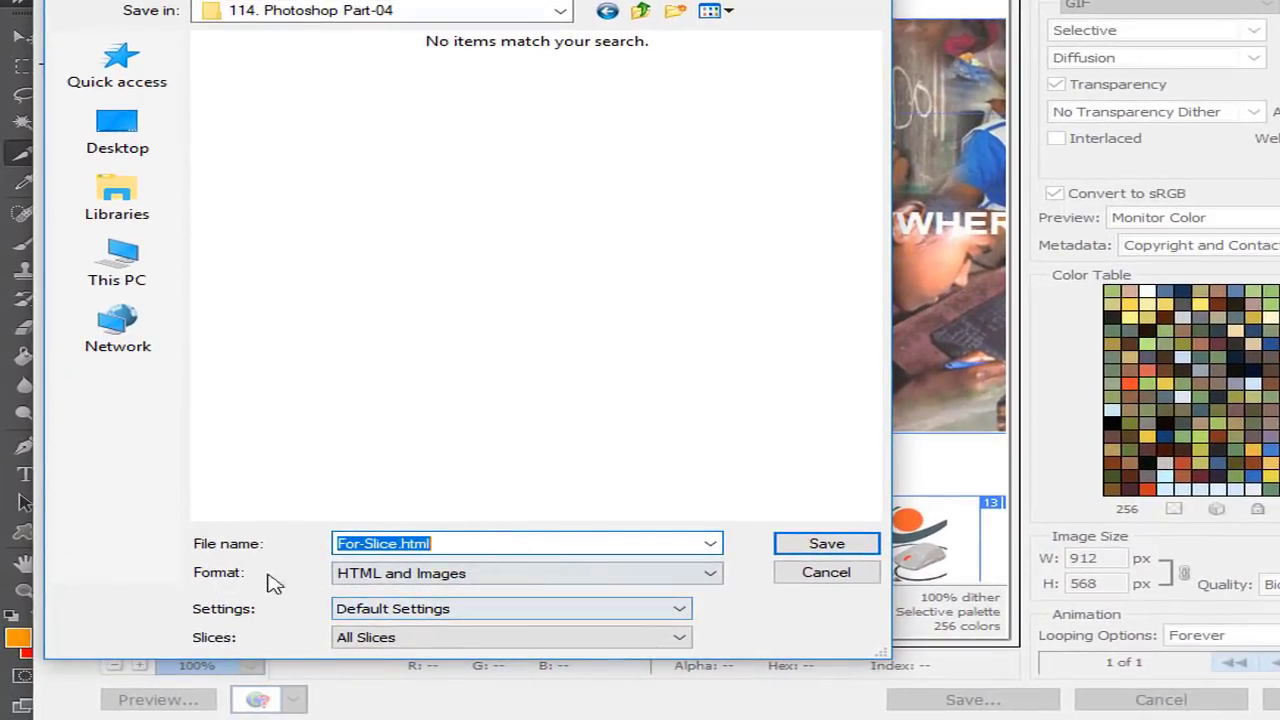
left_click(490, 577)
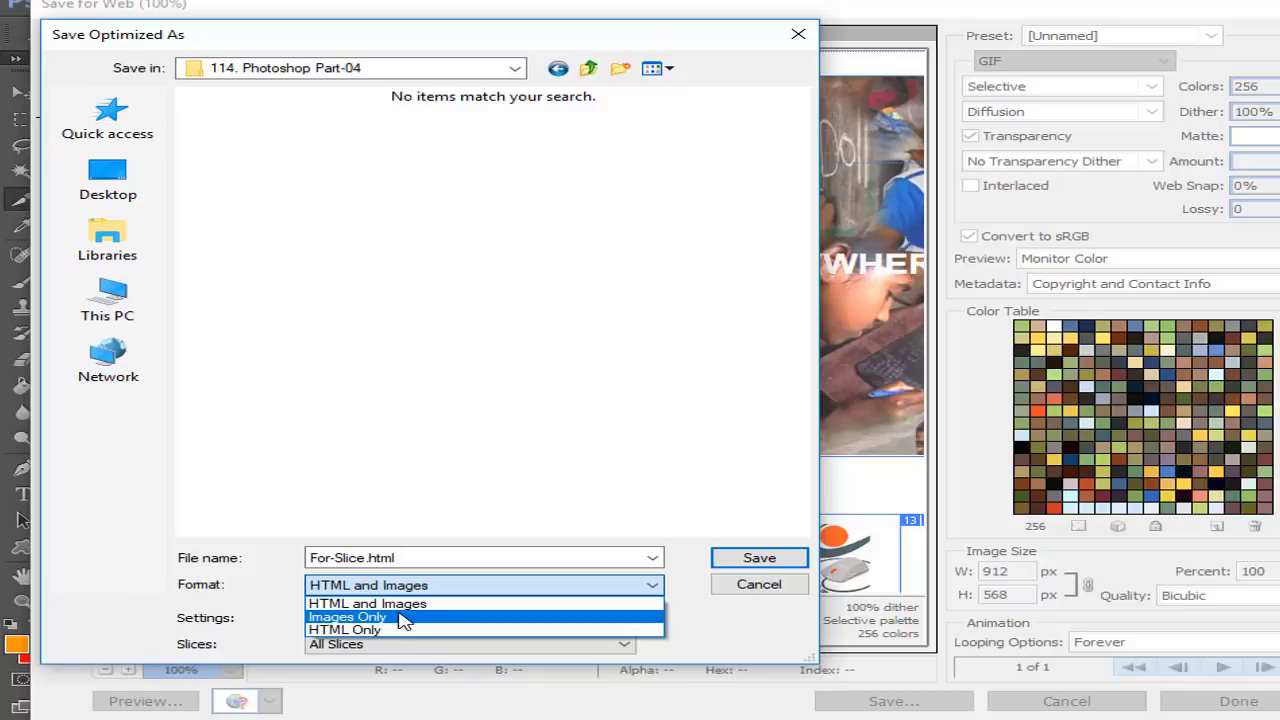
left_click(395, 617)
left_click(438, 561)
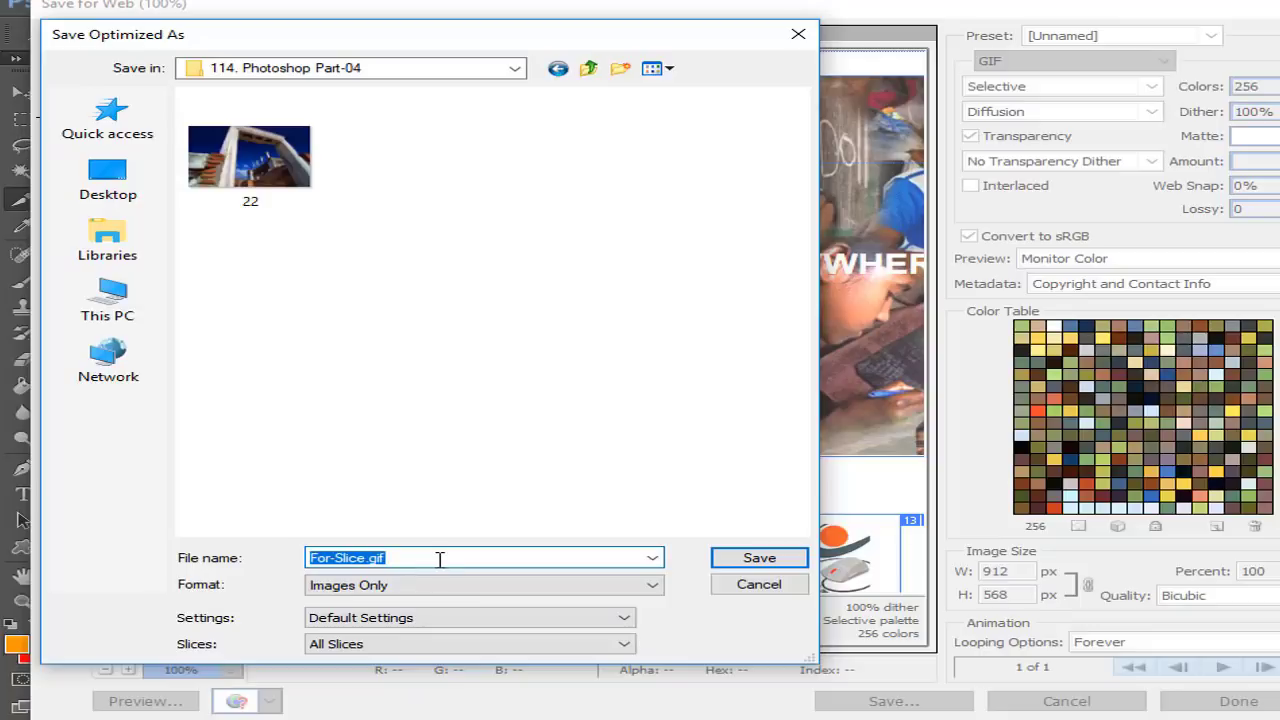
type("More")
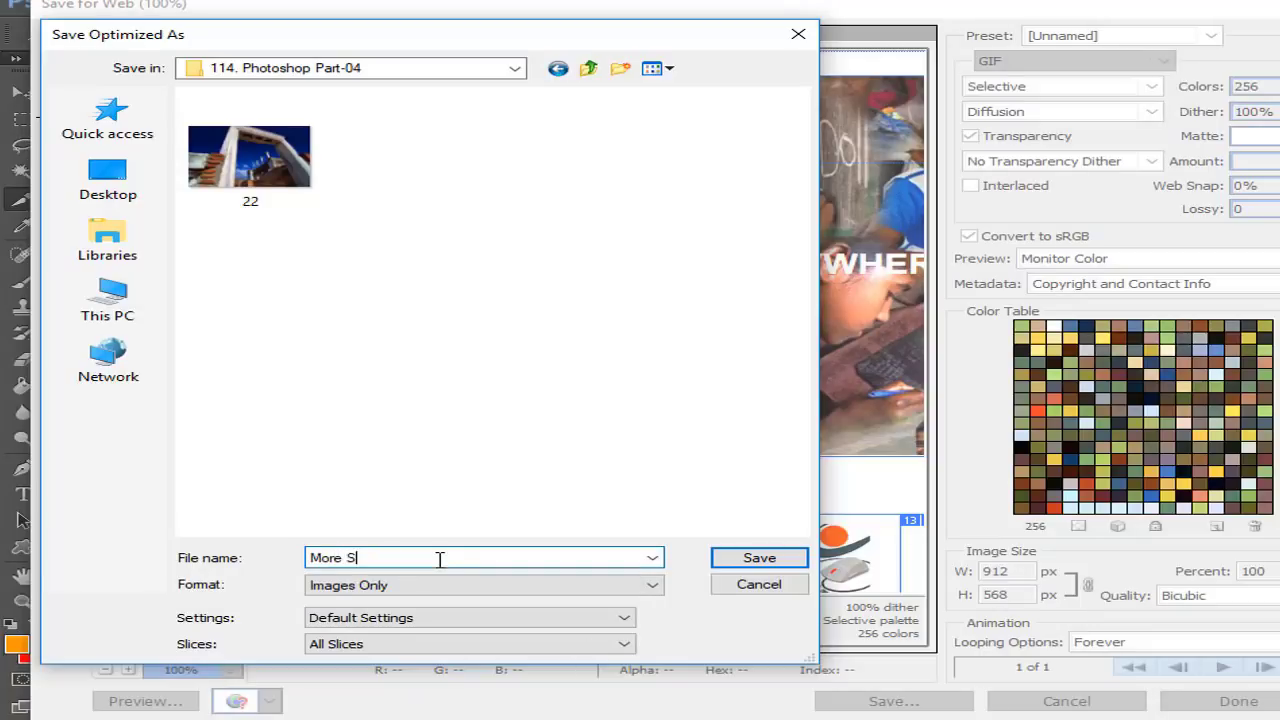
left_click(759, 558)
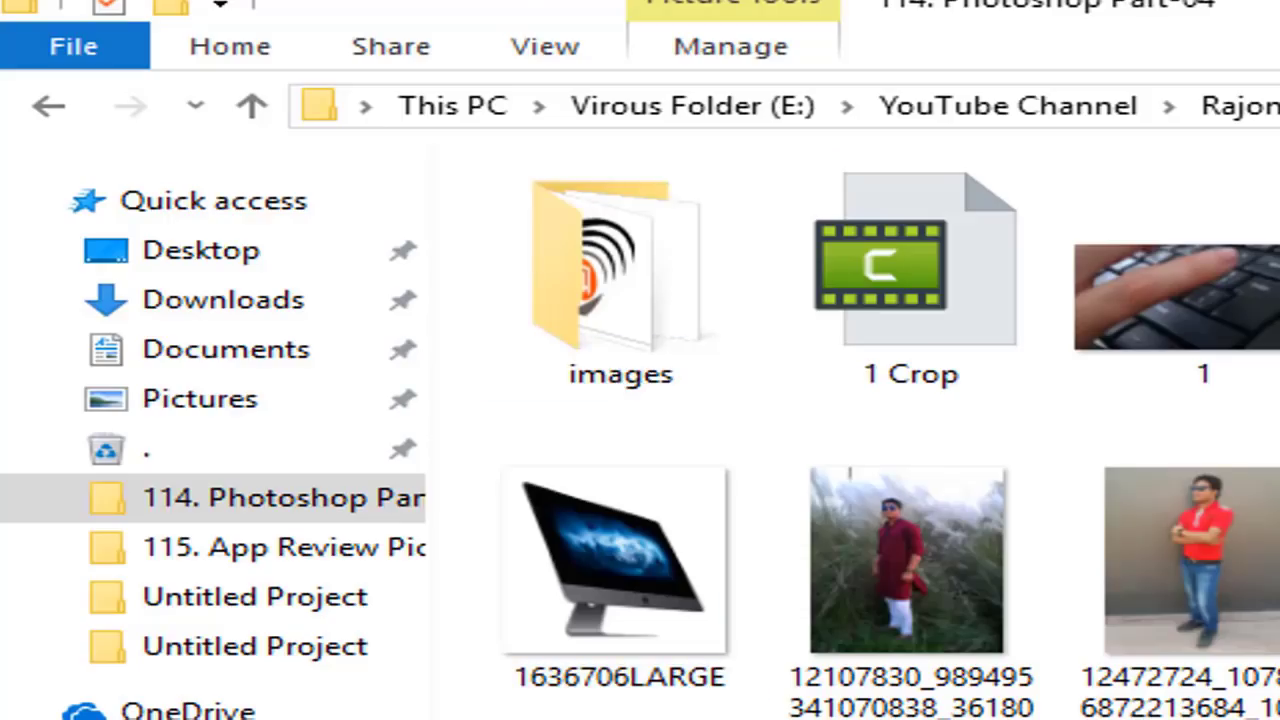
Step: Open the images folder and preview More-Slice_10 and the boy's renamed slice image
double_click(630, 295)
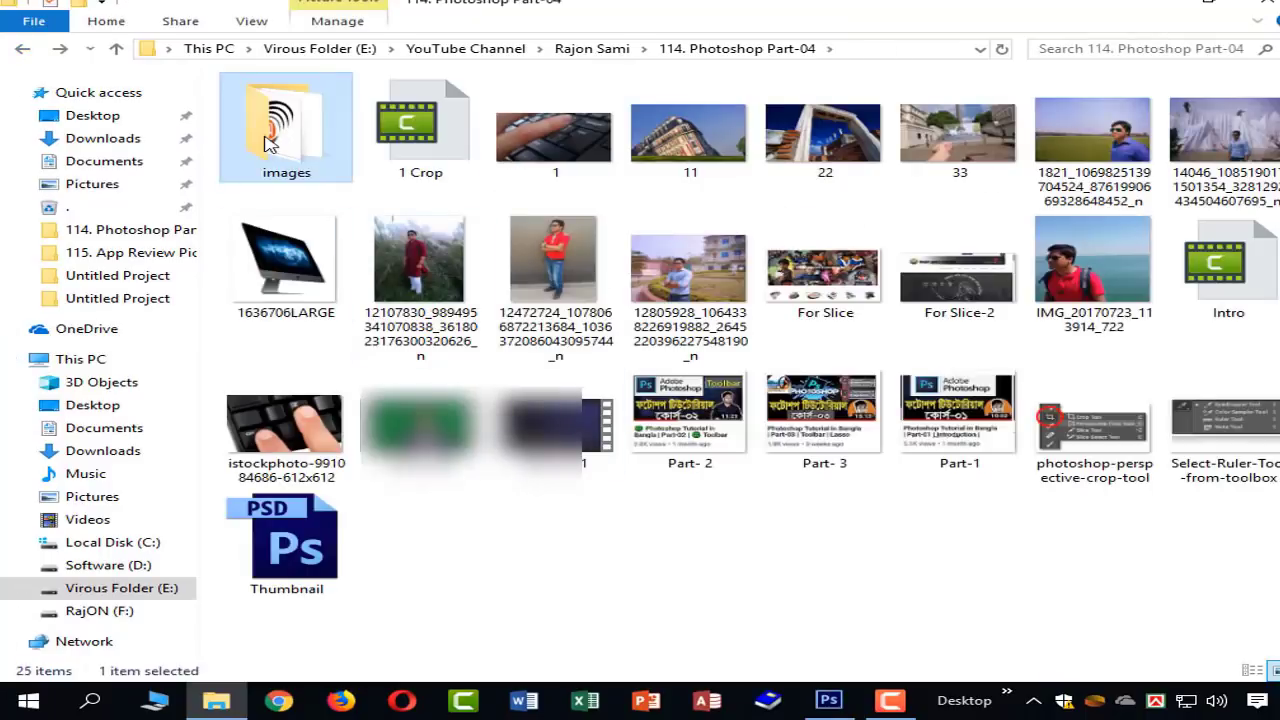
double_click(271, 144)
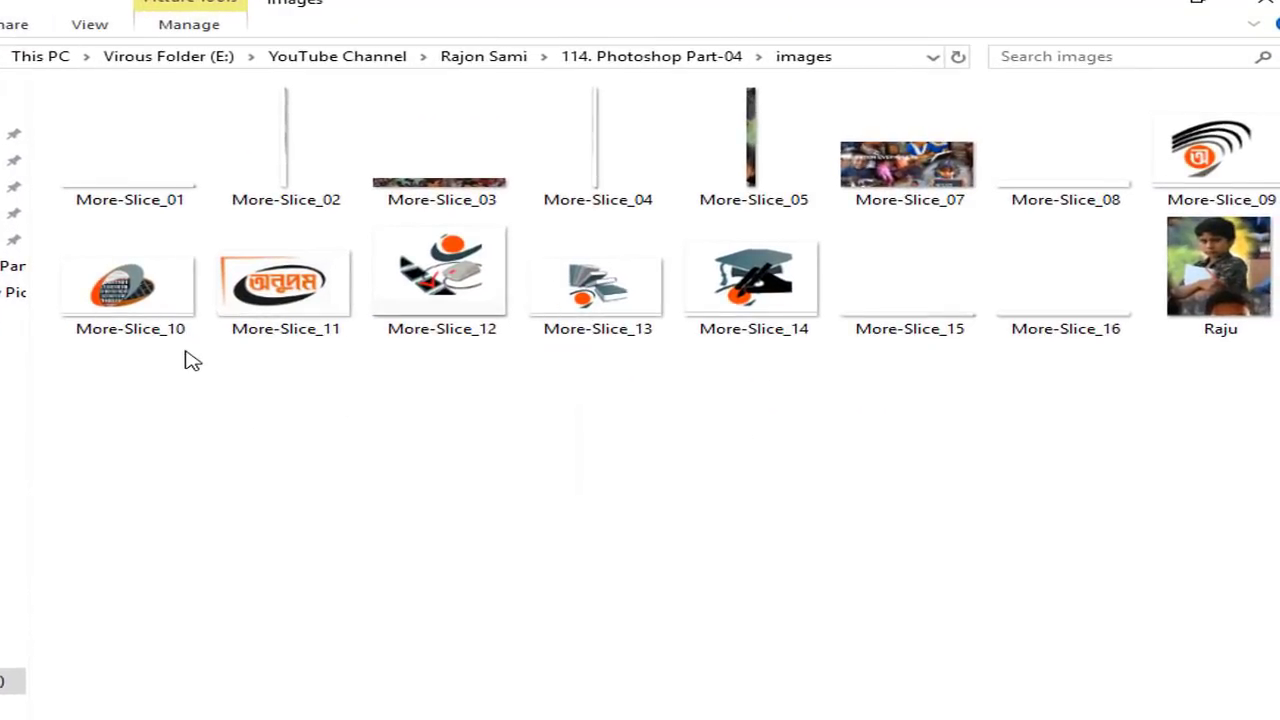
double_click(126, 318)
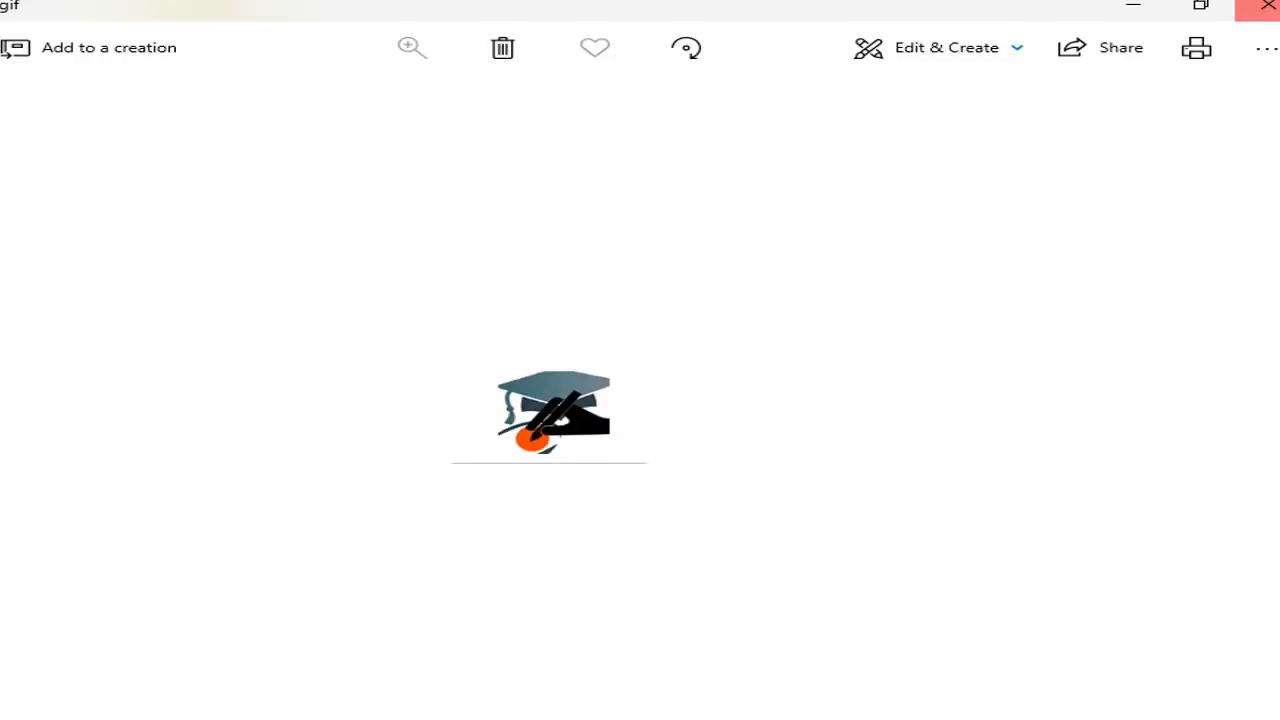
left_click(1258, 8)
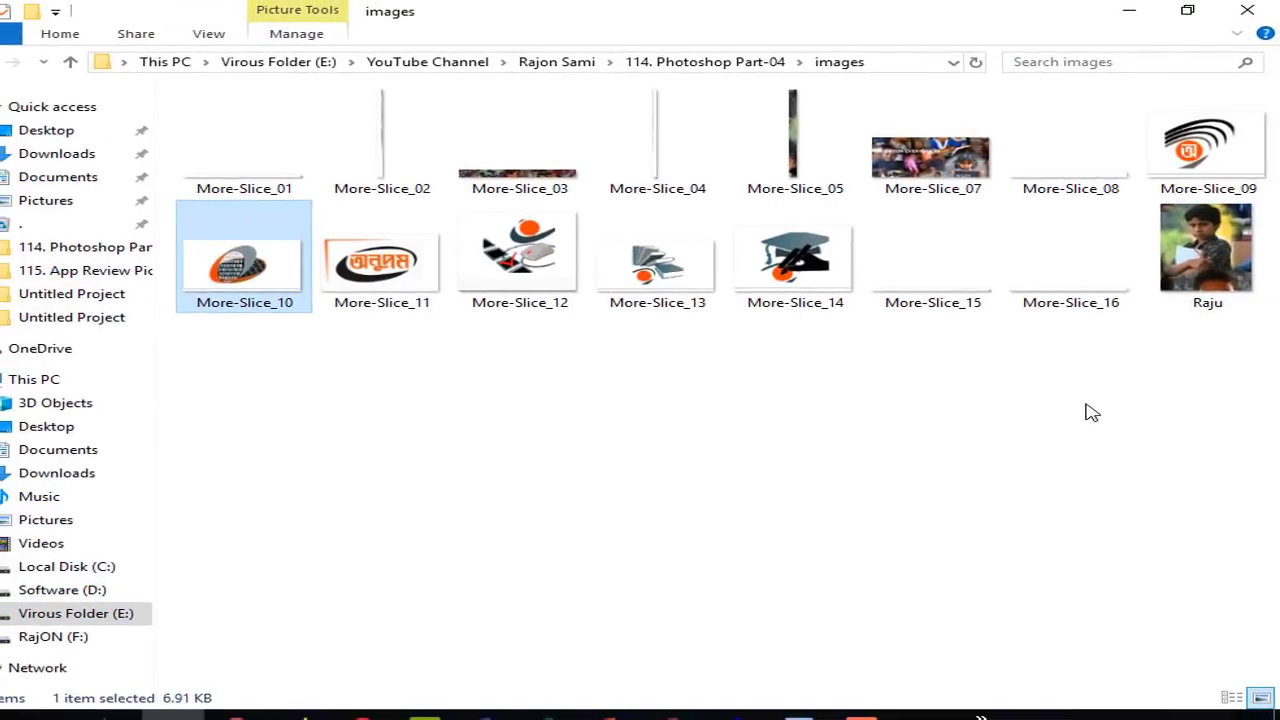
mouse_move(1210, 265)
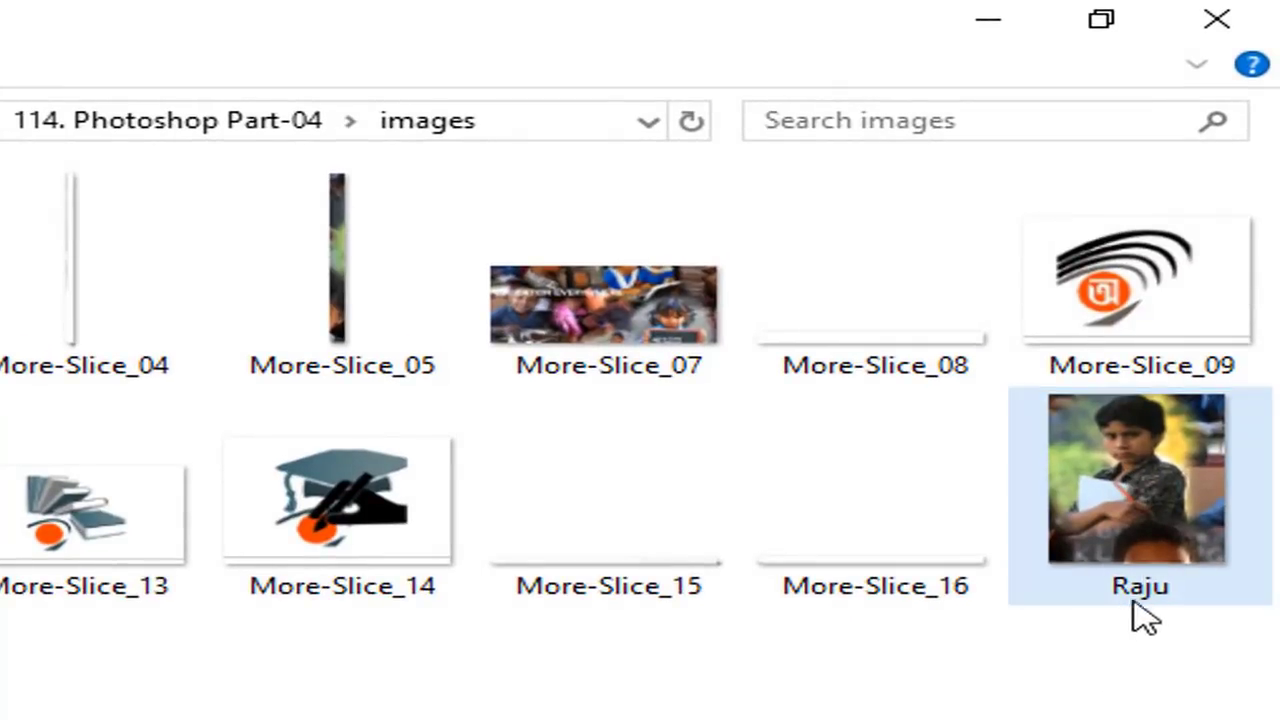
double_click(1132, 454)
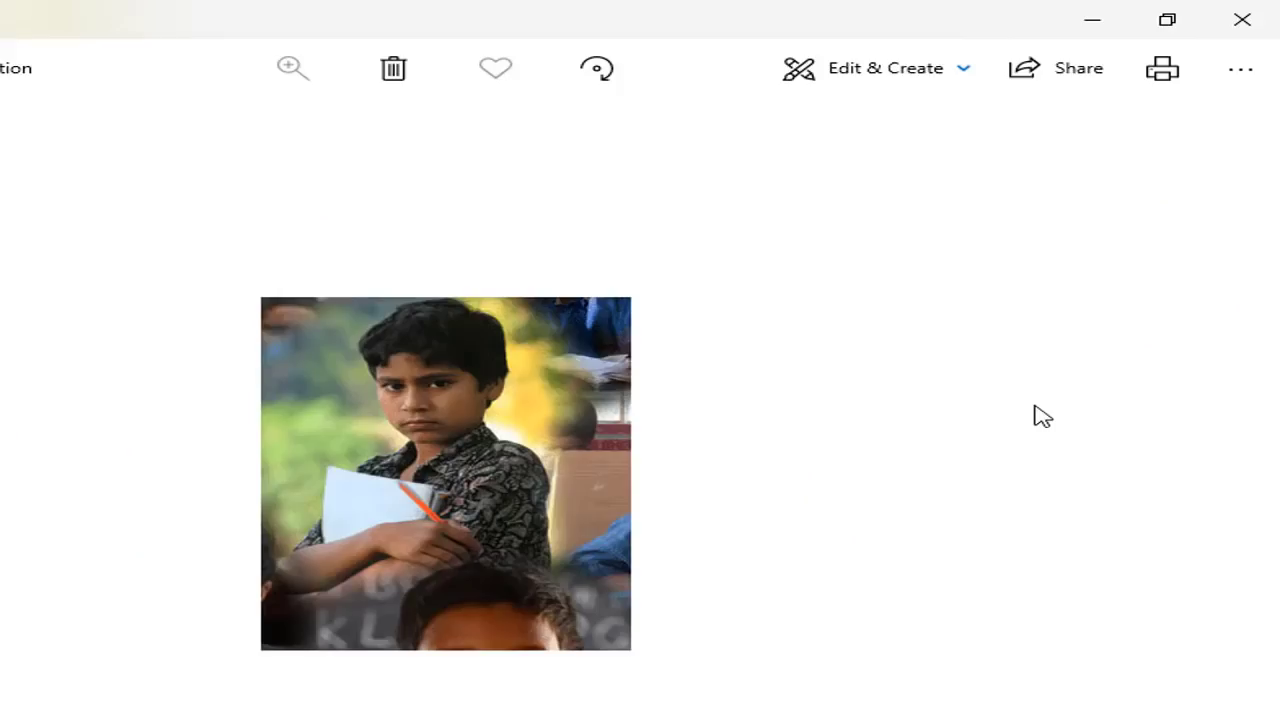
left_click(1242, 19)
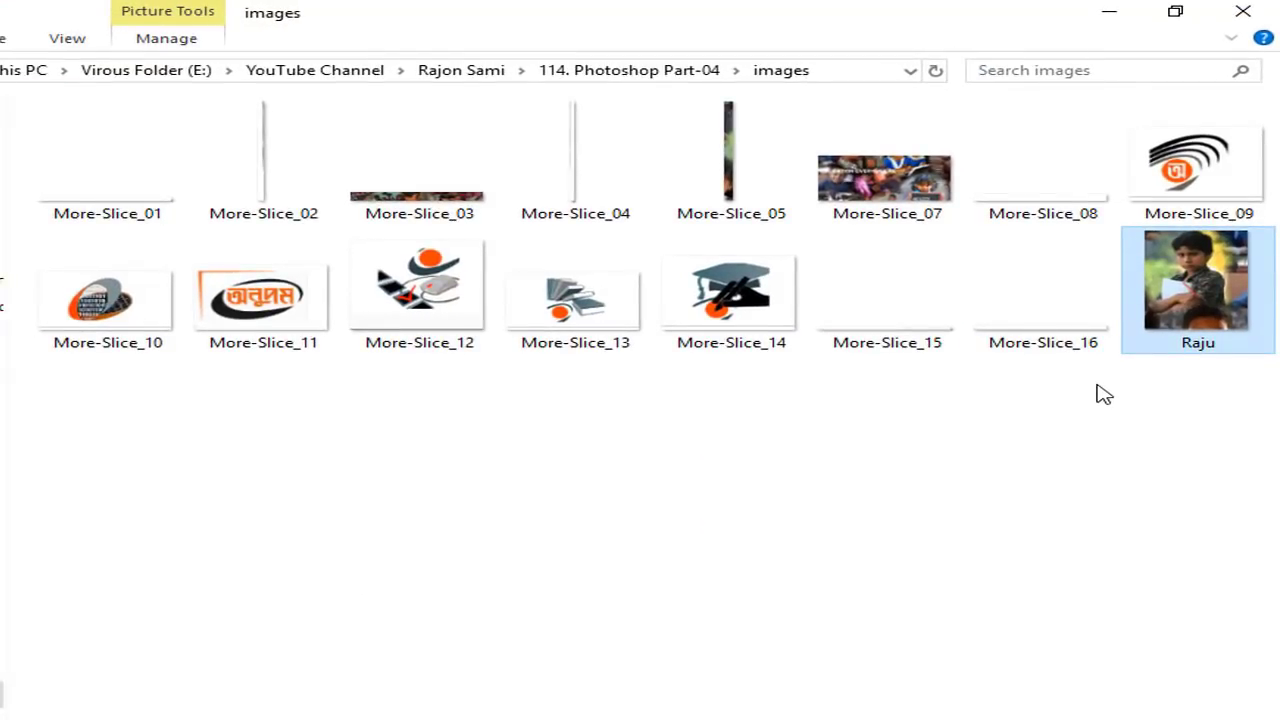
Step: Preview More-Slice_07, close it, and return to Photoshop
key("Up")
key("Left")
key("Left")
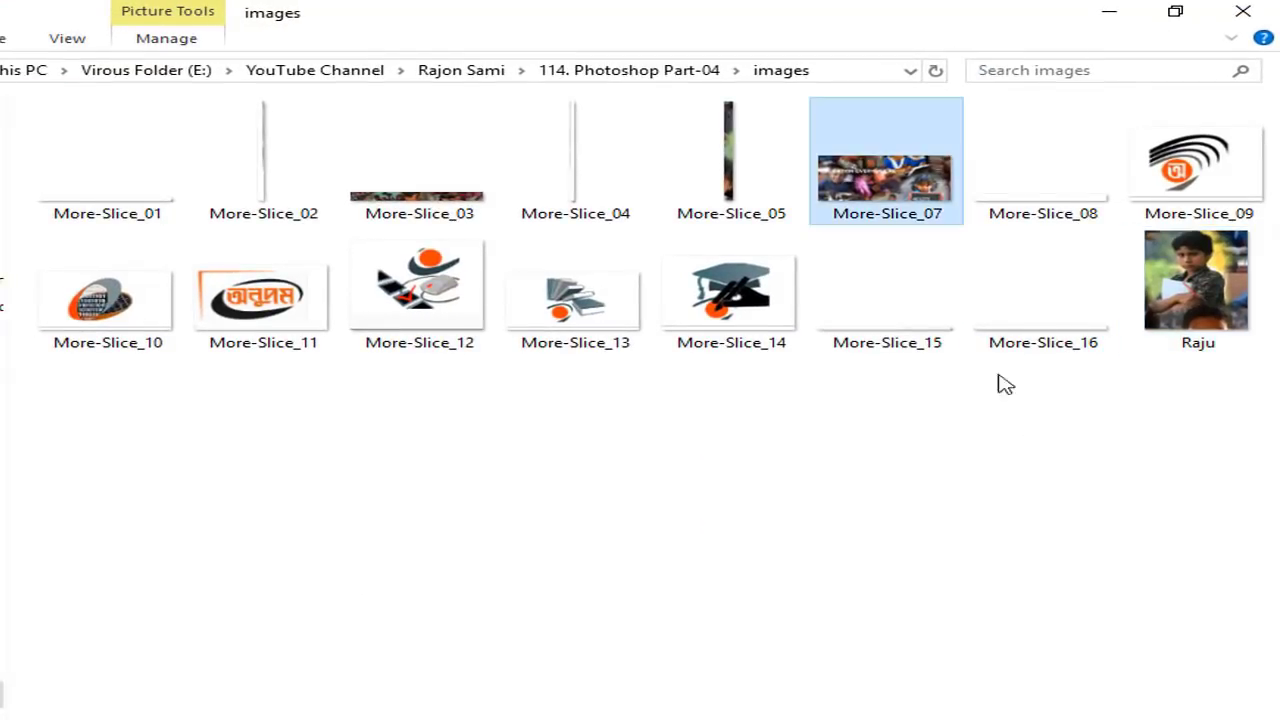
double_click(920, 180)
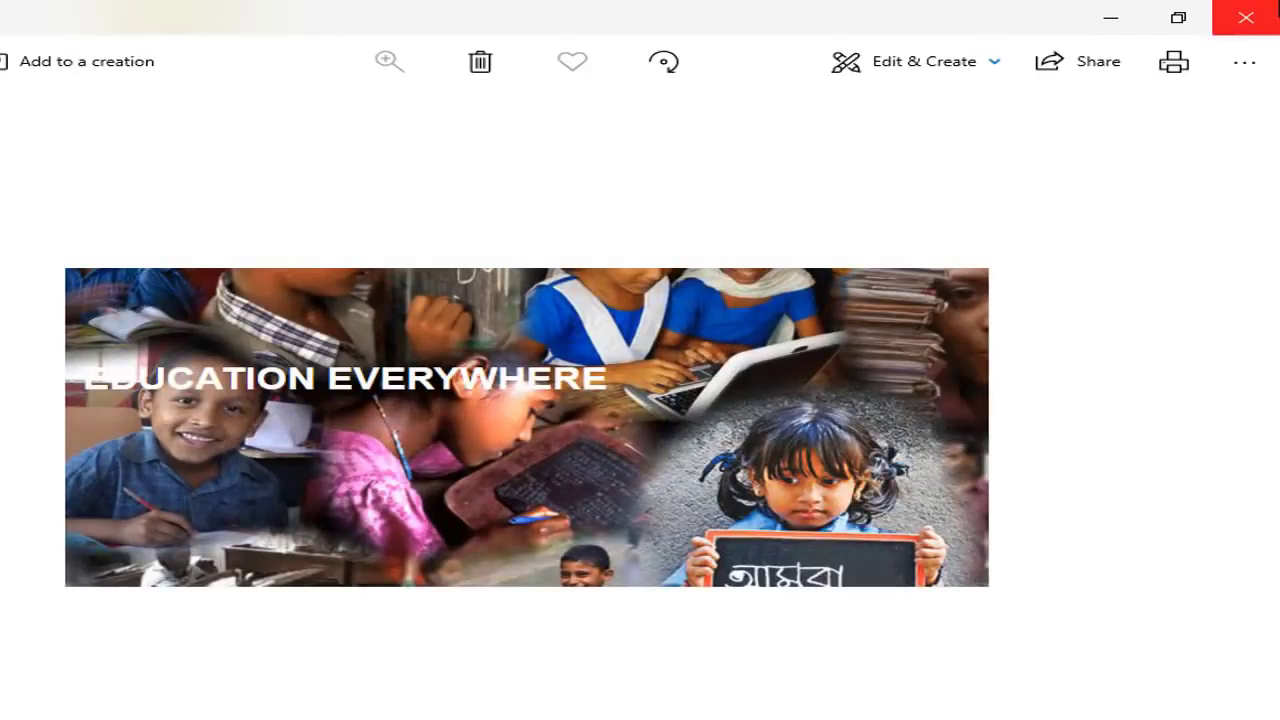
left_click(1242, 17)
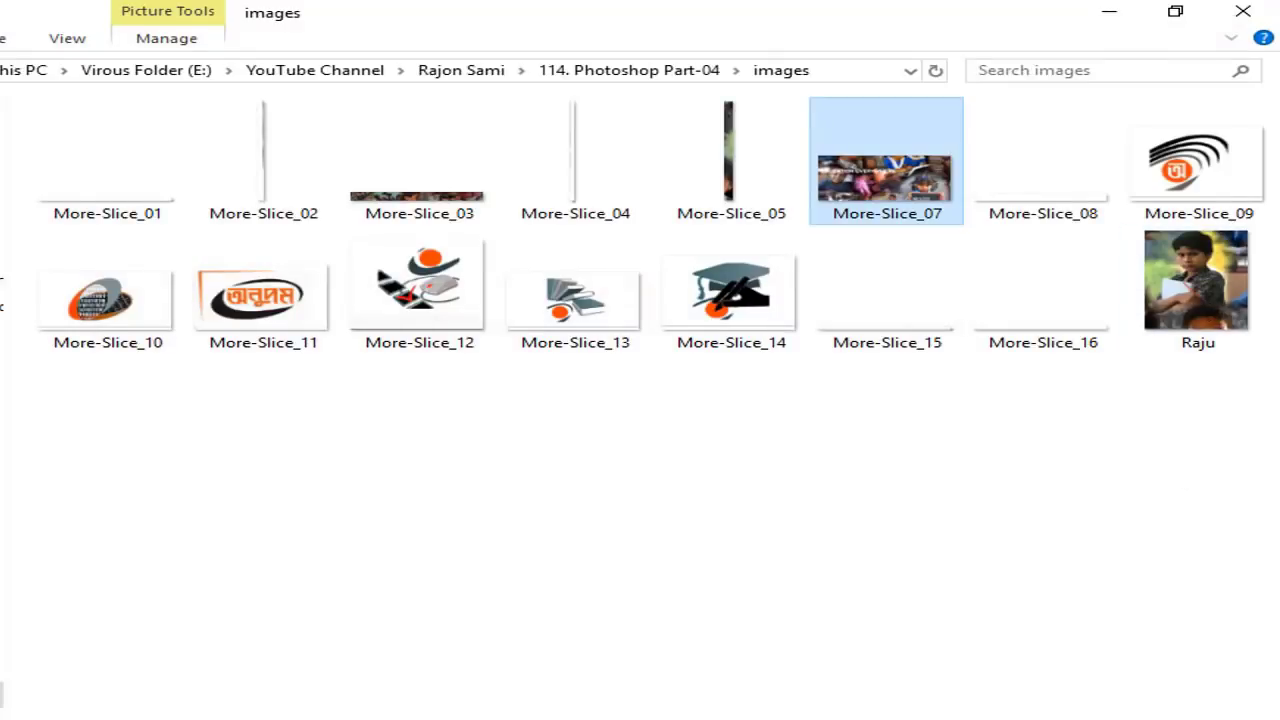
key("alt+Tab")
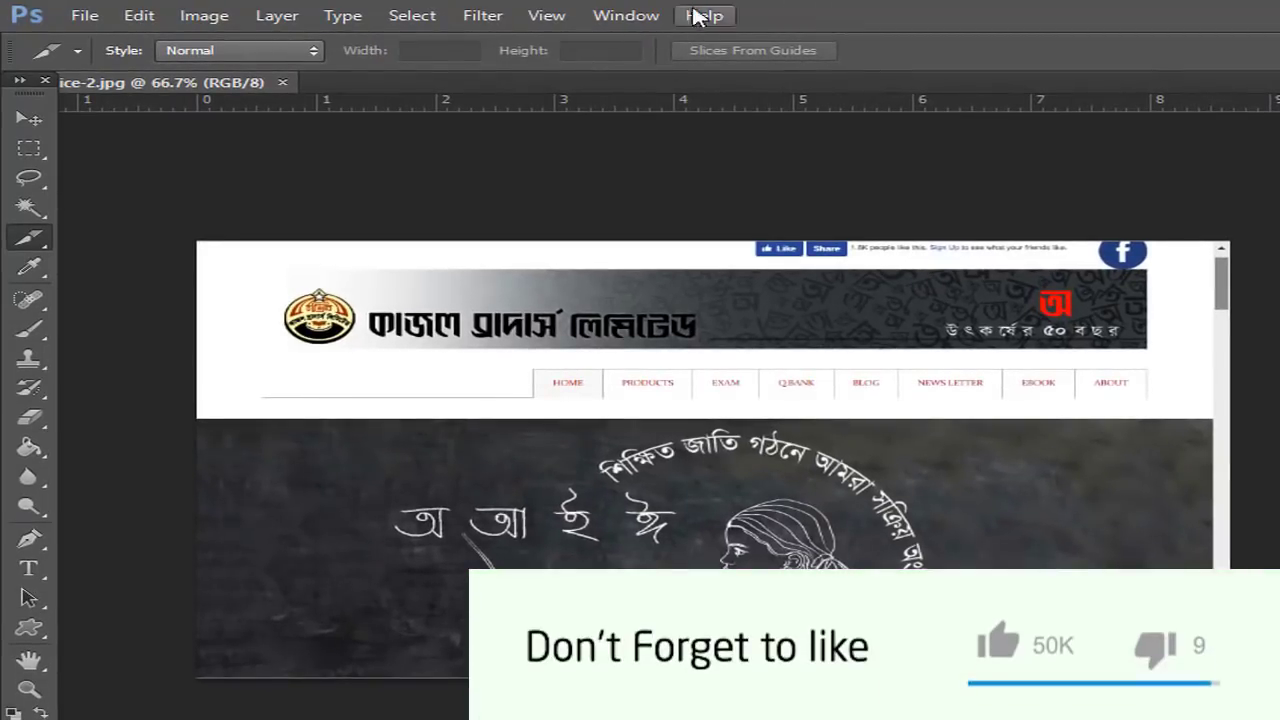
Step: With the Slice Tool, slice the round logo, the chalkboard banner and the header banner
right_click(40, 246)
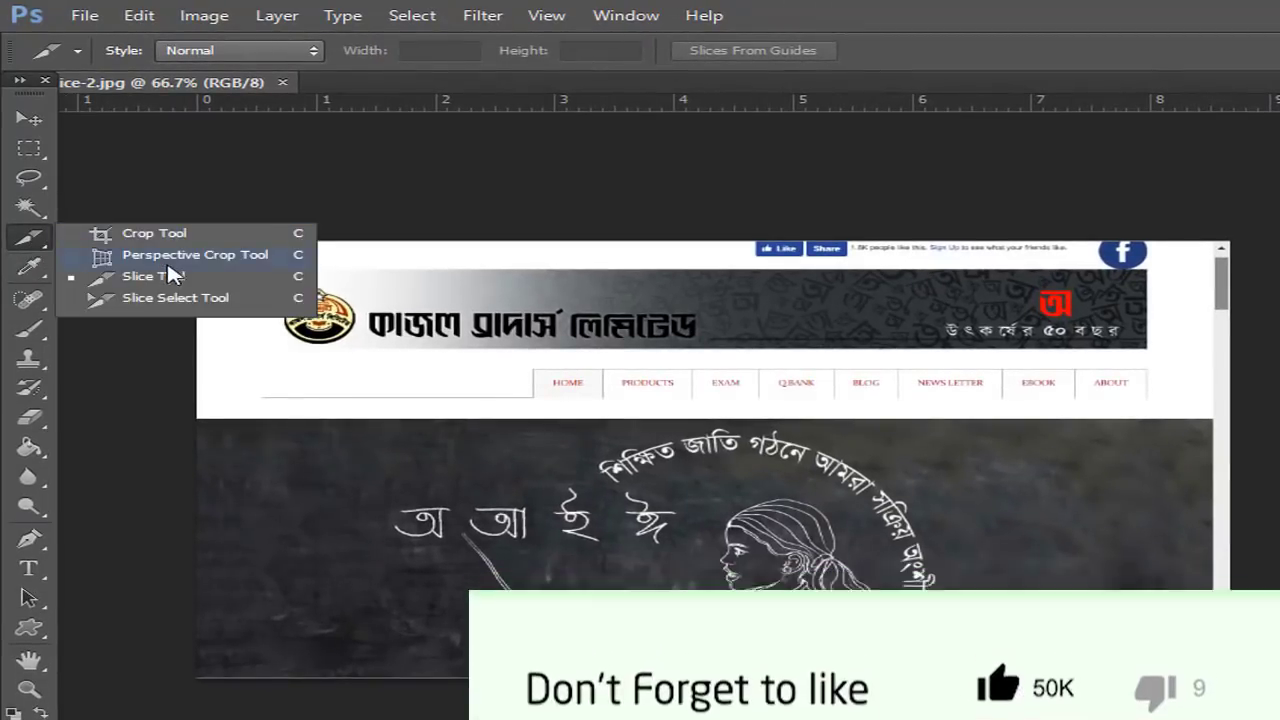
left_click(200, 277)
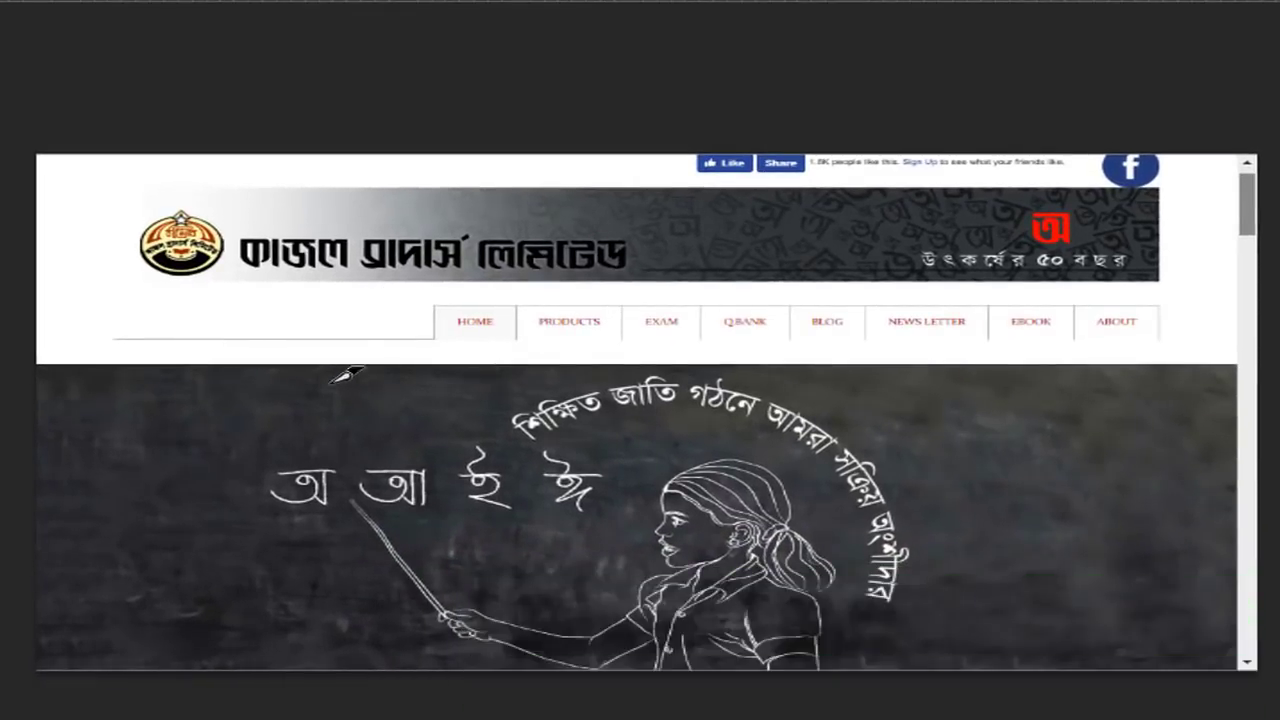
left_click_drag(129, 195, 236, 282)
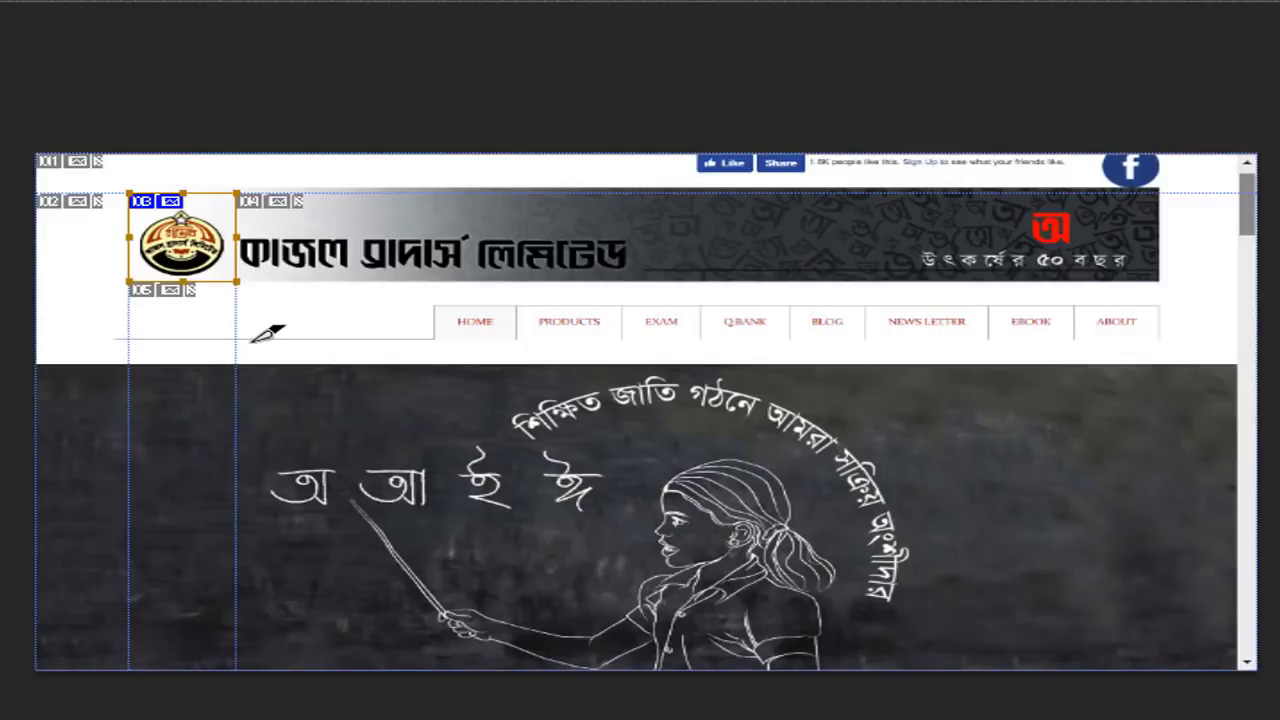
mouse_move(236, 234)
left_mouse_down()
mouse_move(378, 245)
mouse_move(232, 236)
left_mouse_up()
left_click_drag(57, 363, 1257, 668)
left_click_drag(234, 193, 1157, 281)
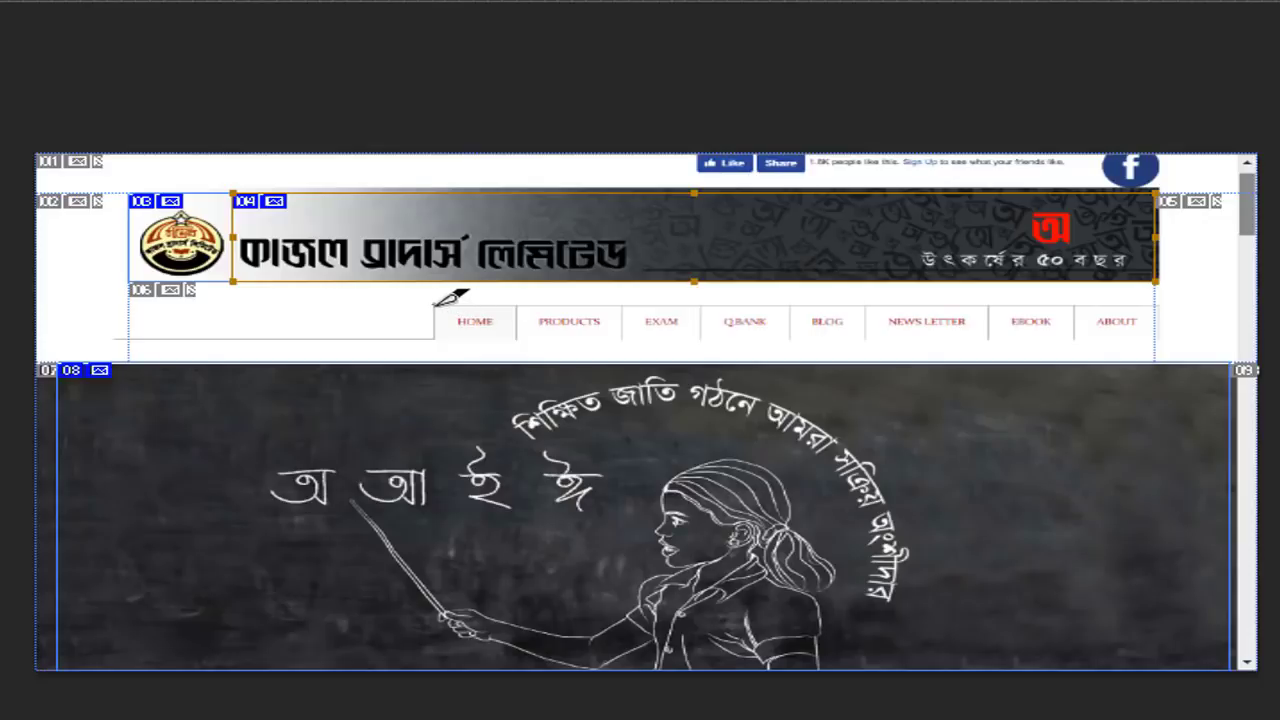
Step: Add slices over the HOME, EXAM and BLOG buttons and the Facebook icon
left_click_drag(432, 302, 519, 344)
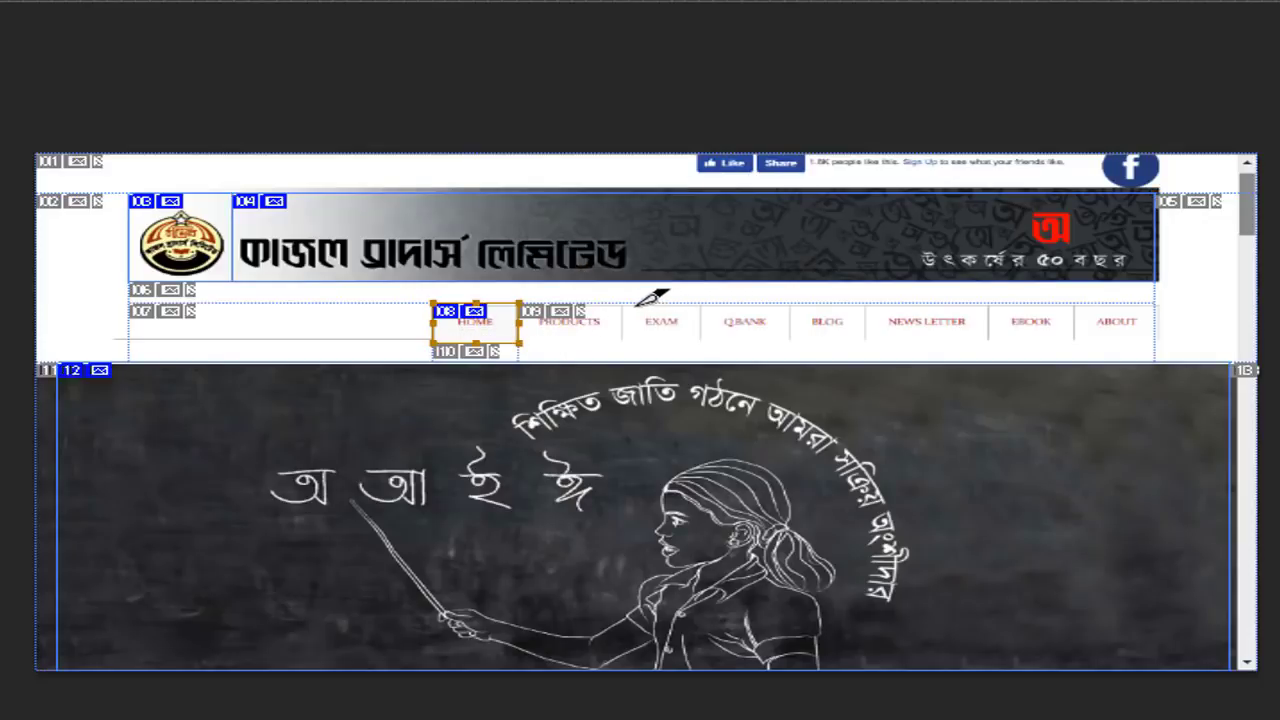
left_click_drag(633, 303, 703, 344)
left_click_drag(797, 303, 870, 344)
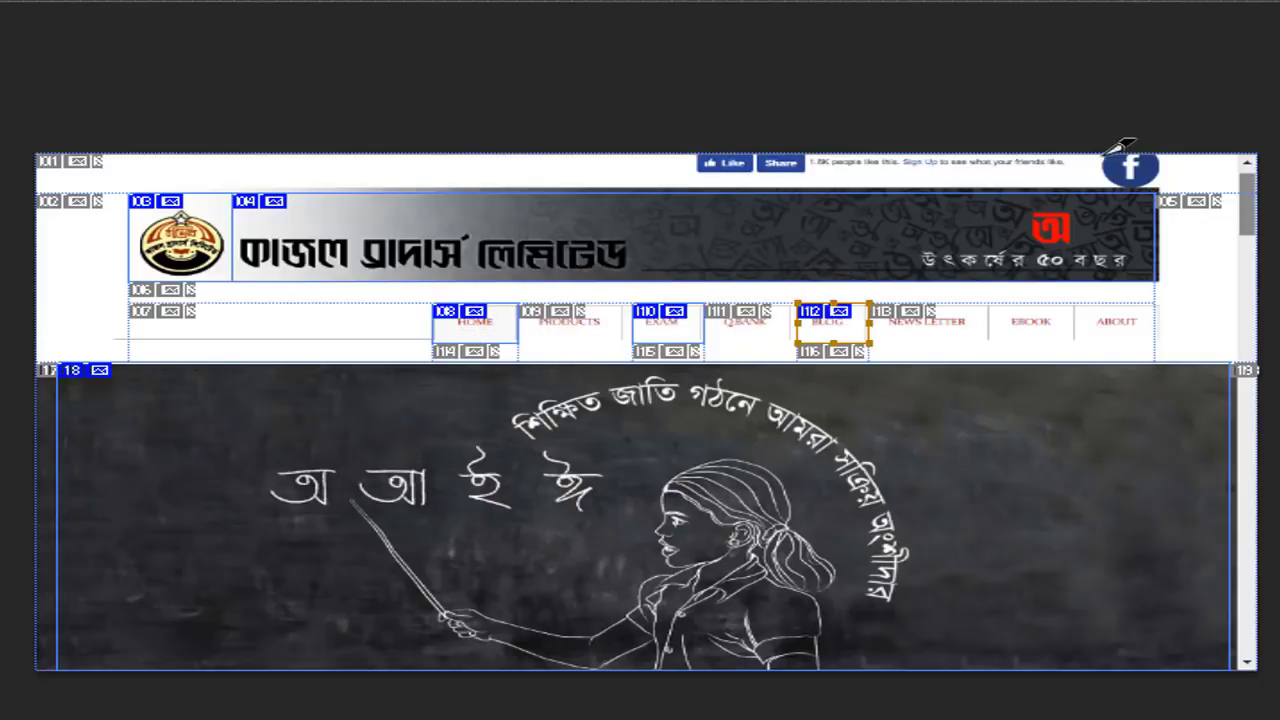
left_click_drag(1086, 156, 1188, 192)
left_click_drag(276, 194, 333, 217)
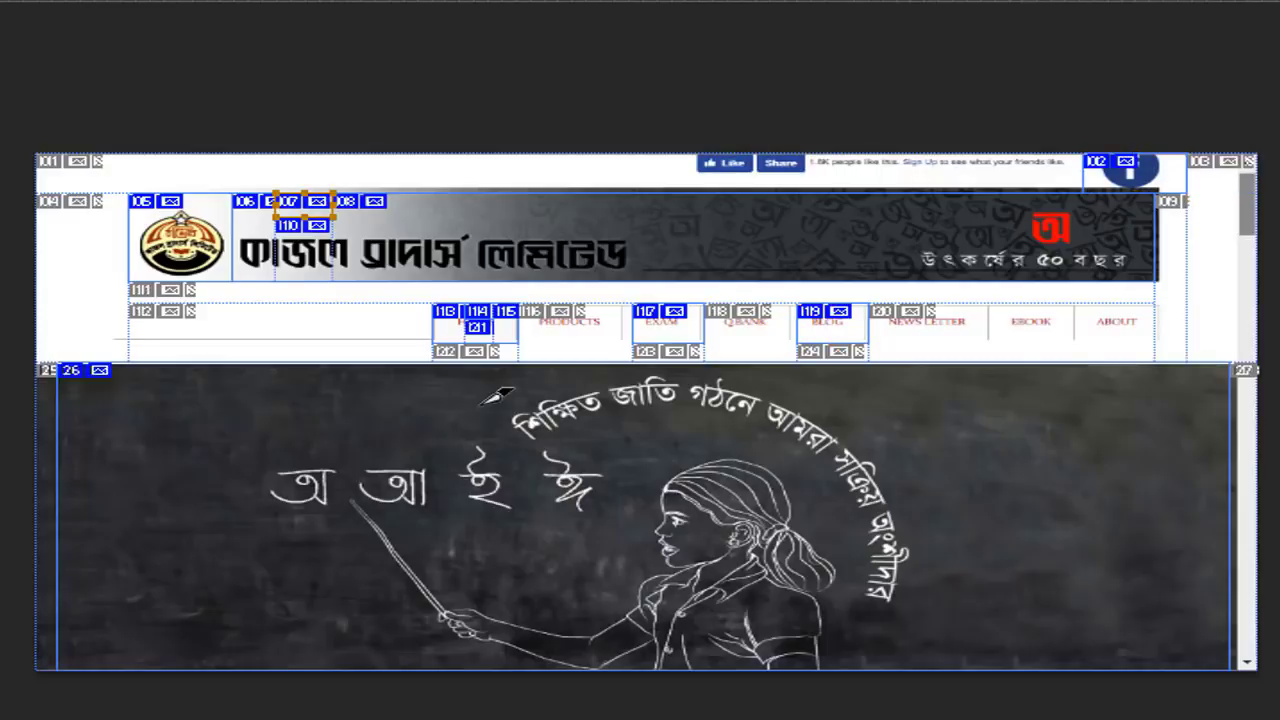
key("ctrl+z")
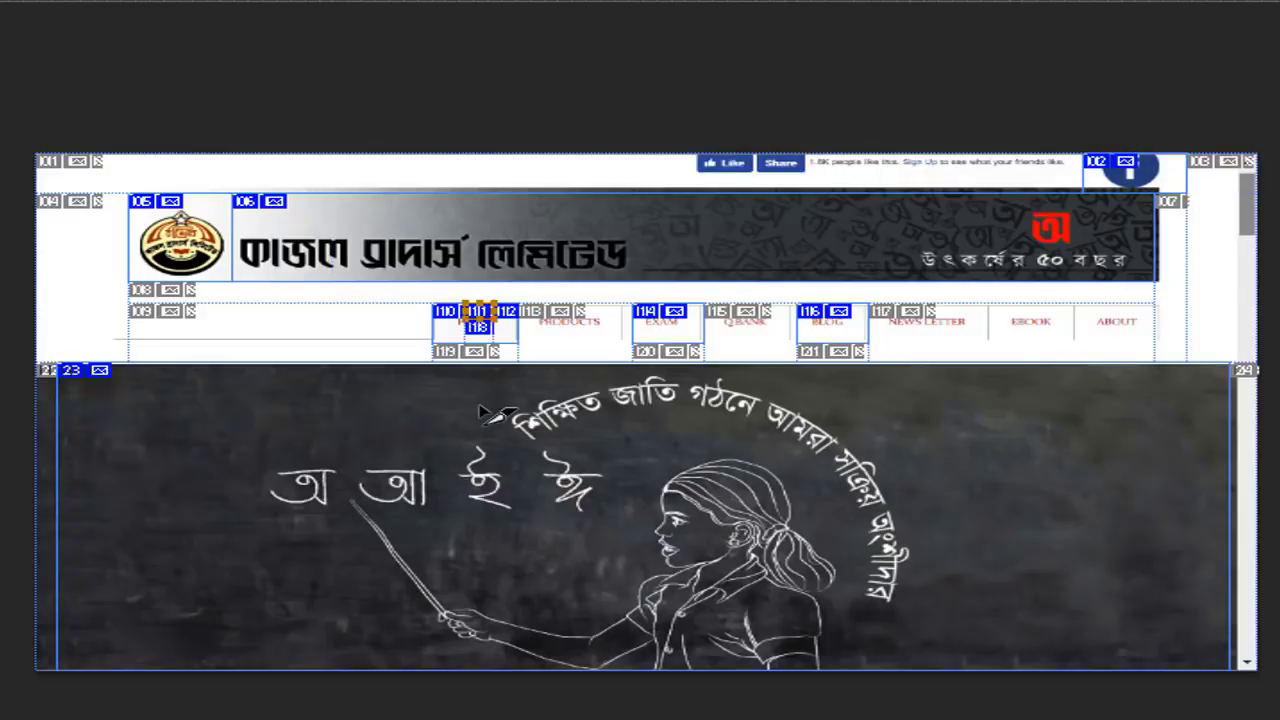
key("ctrl+z")
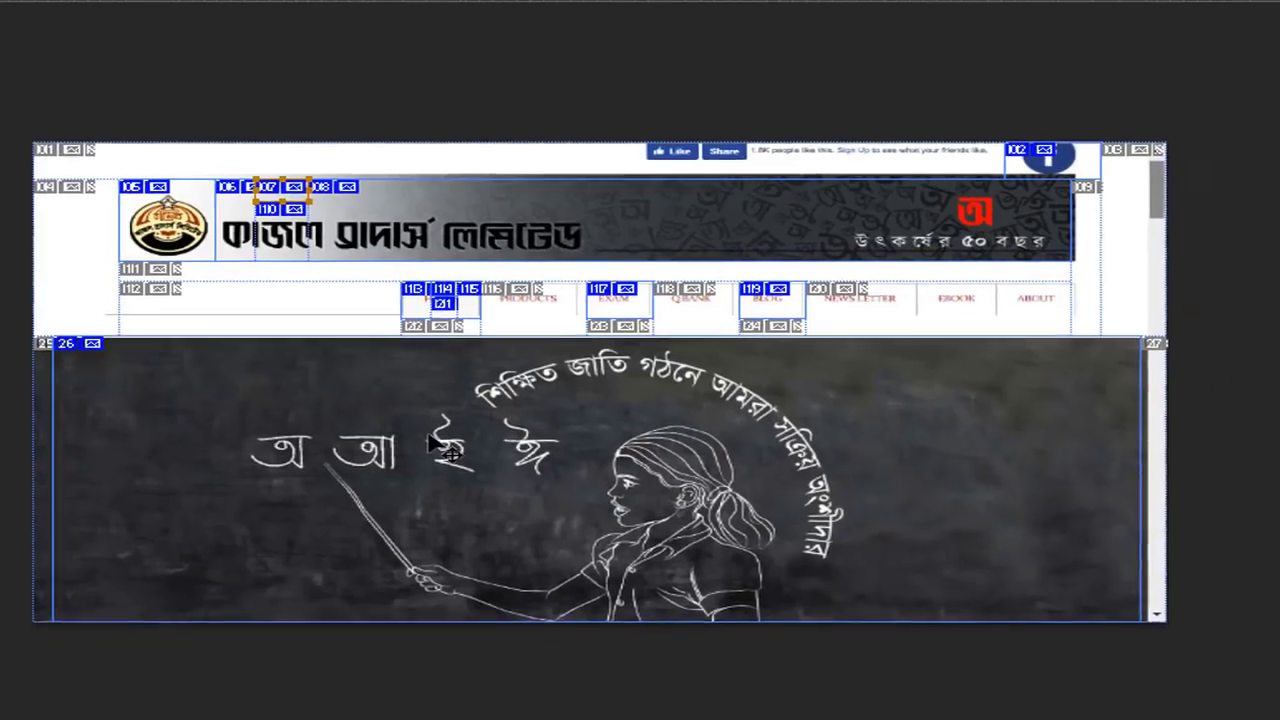
double_click(175, 215)
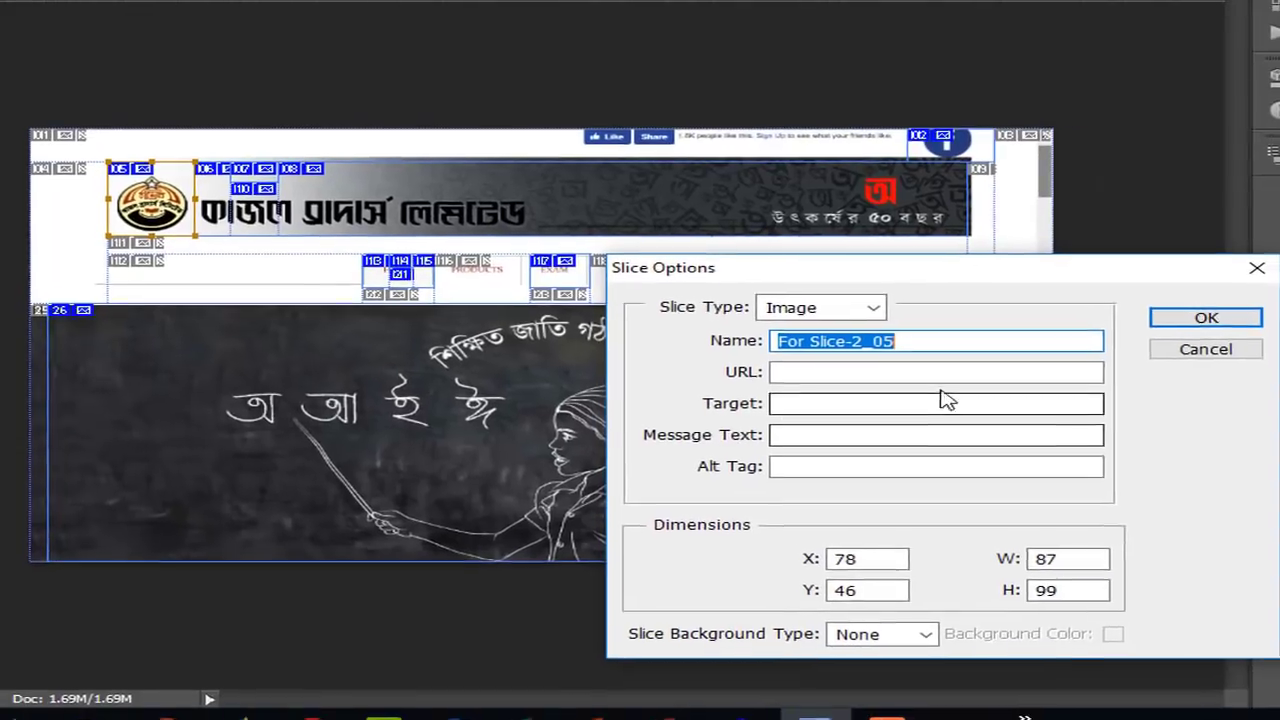
left_click(934, 340)
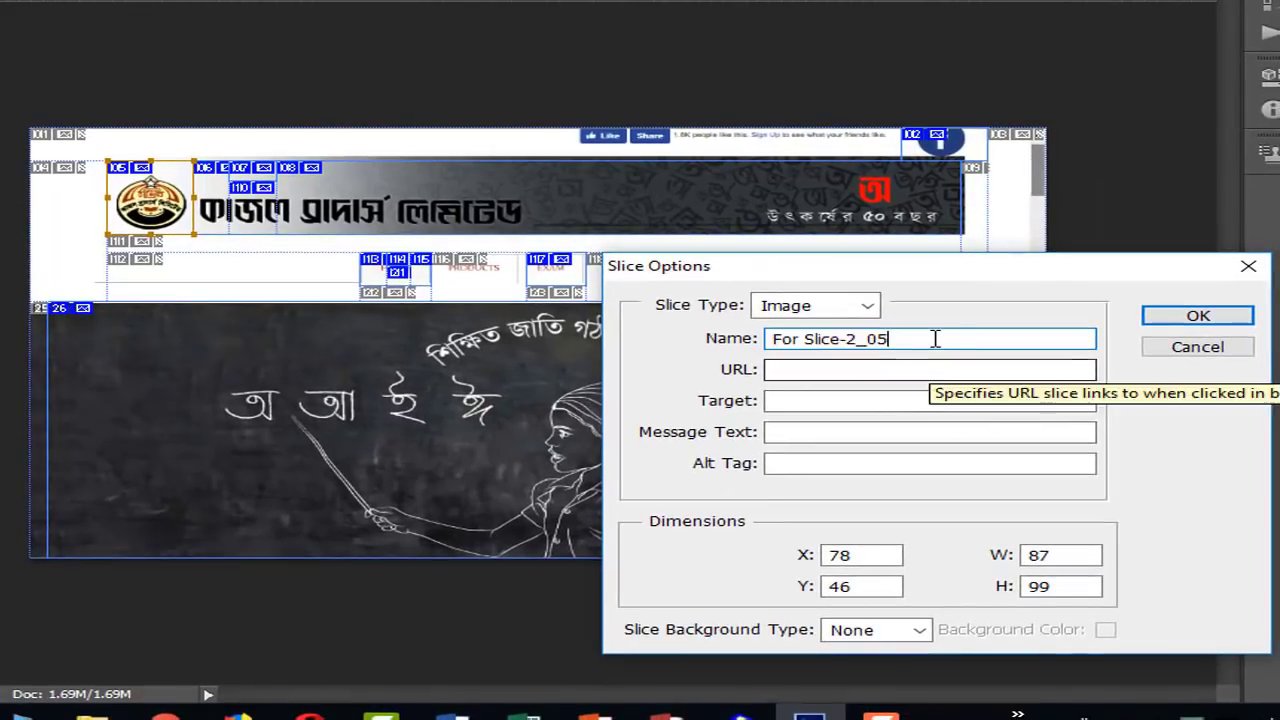
left_click_drag(934, 340, 731, 340)
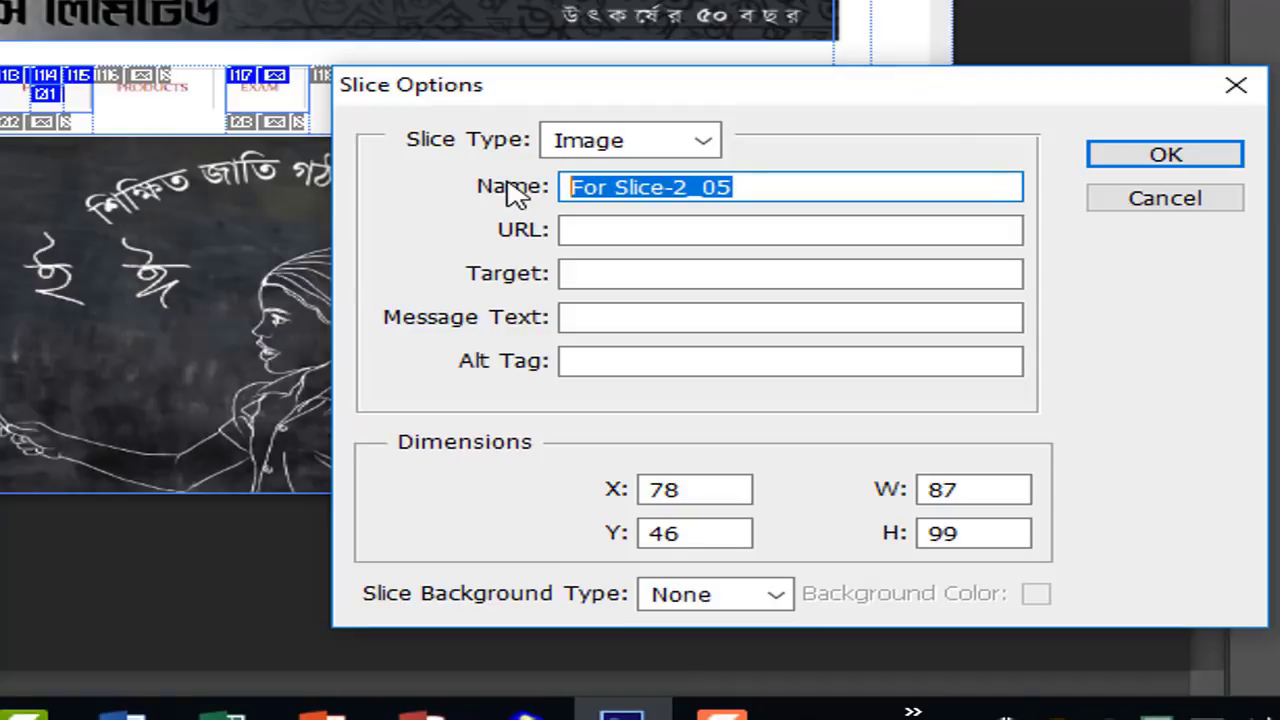
type("Logo")
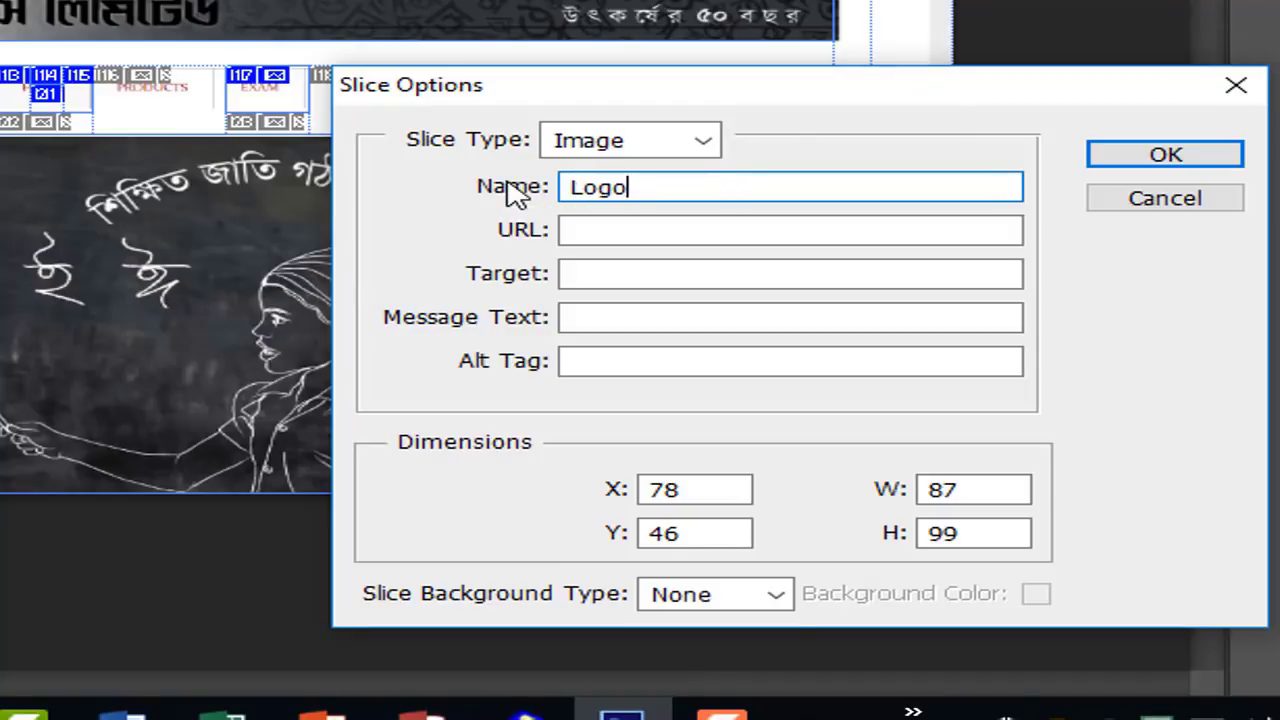
left_click(637, 234)
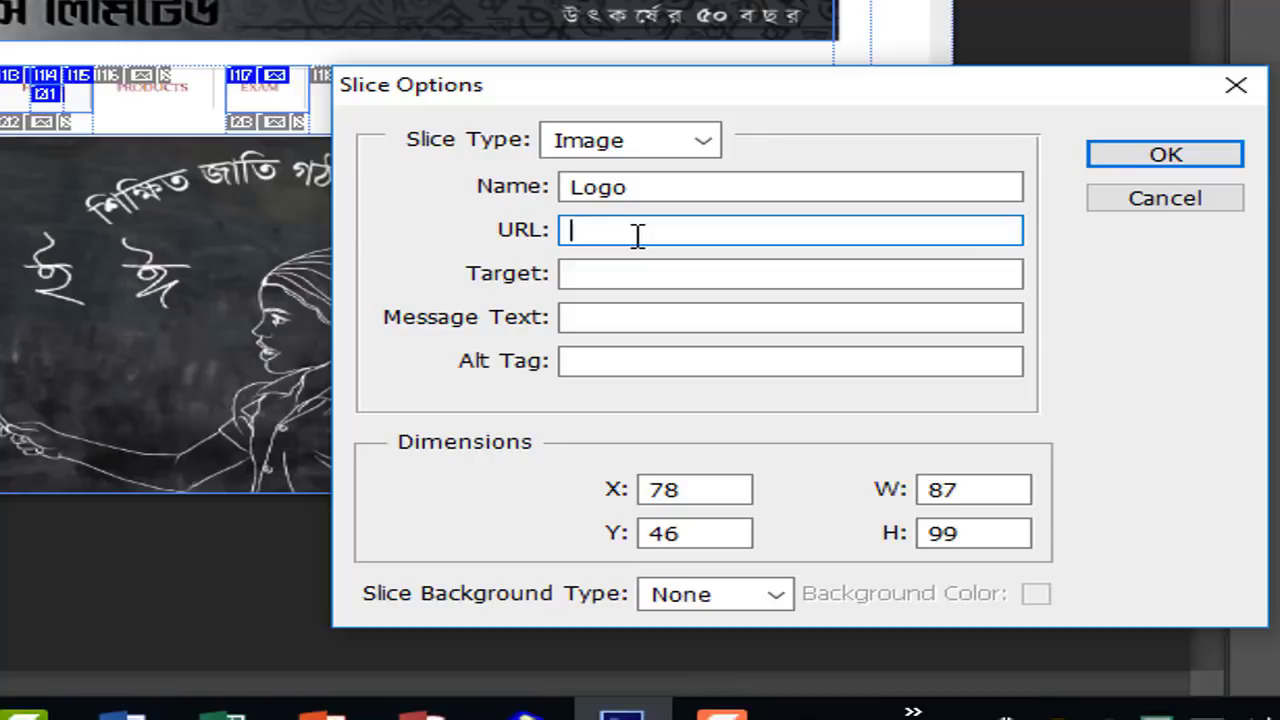
type("https://www.anupameducation.com")
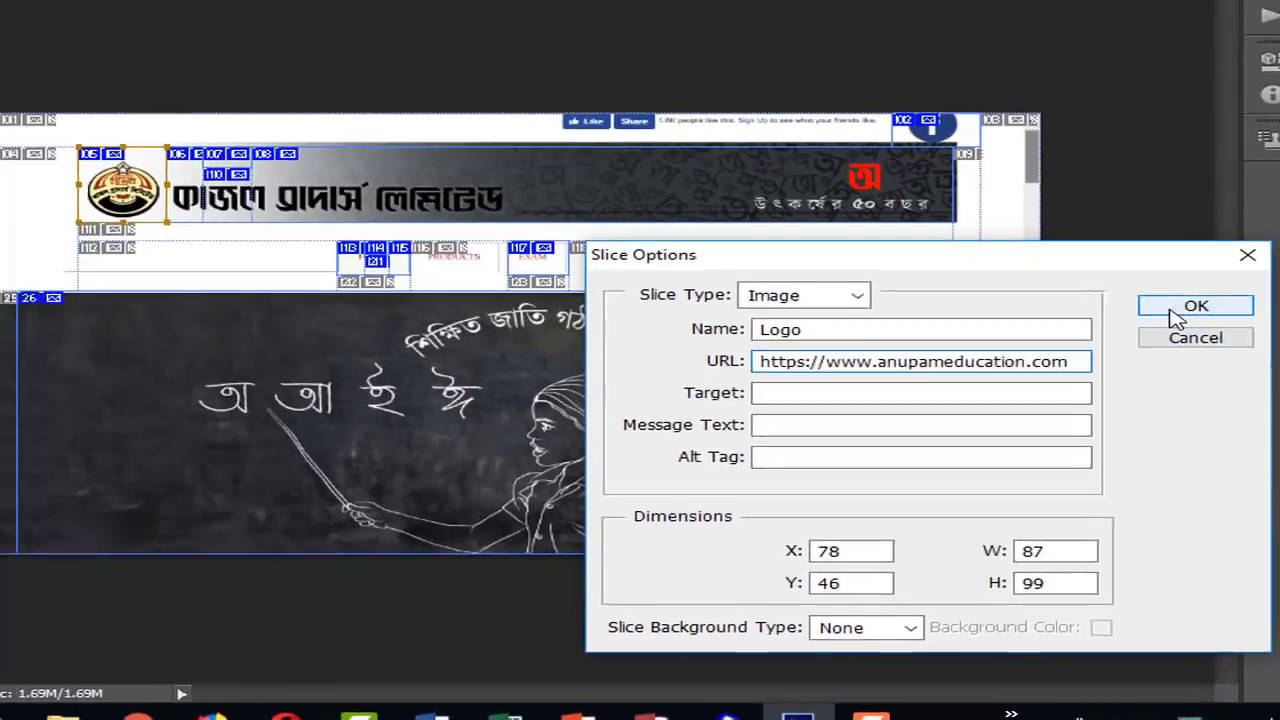
left_click(1165, 154)
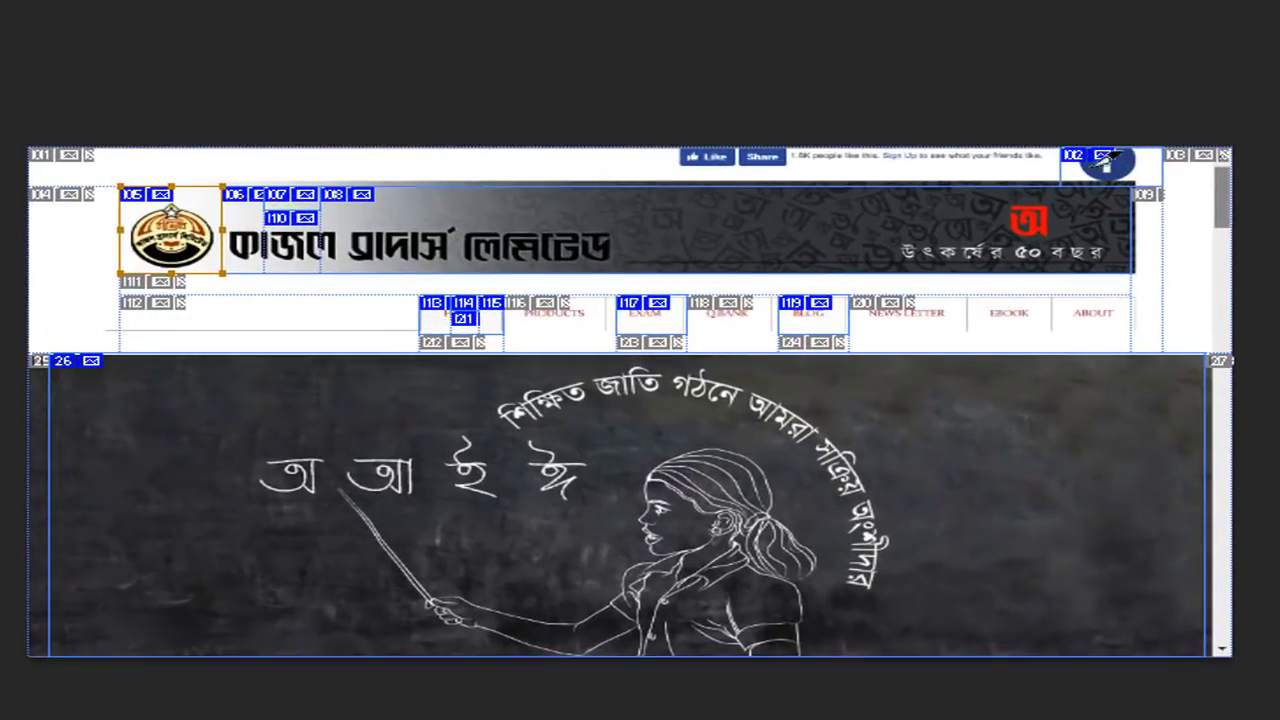
Step: Name the Facebook icon slice Facebook and set its URL to the owner's Facebook page
right_click(1099, 148)
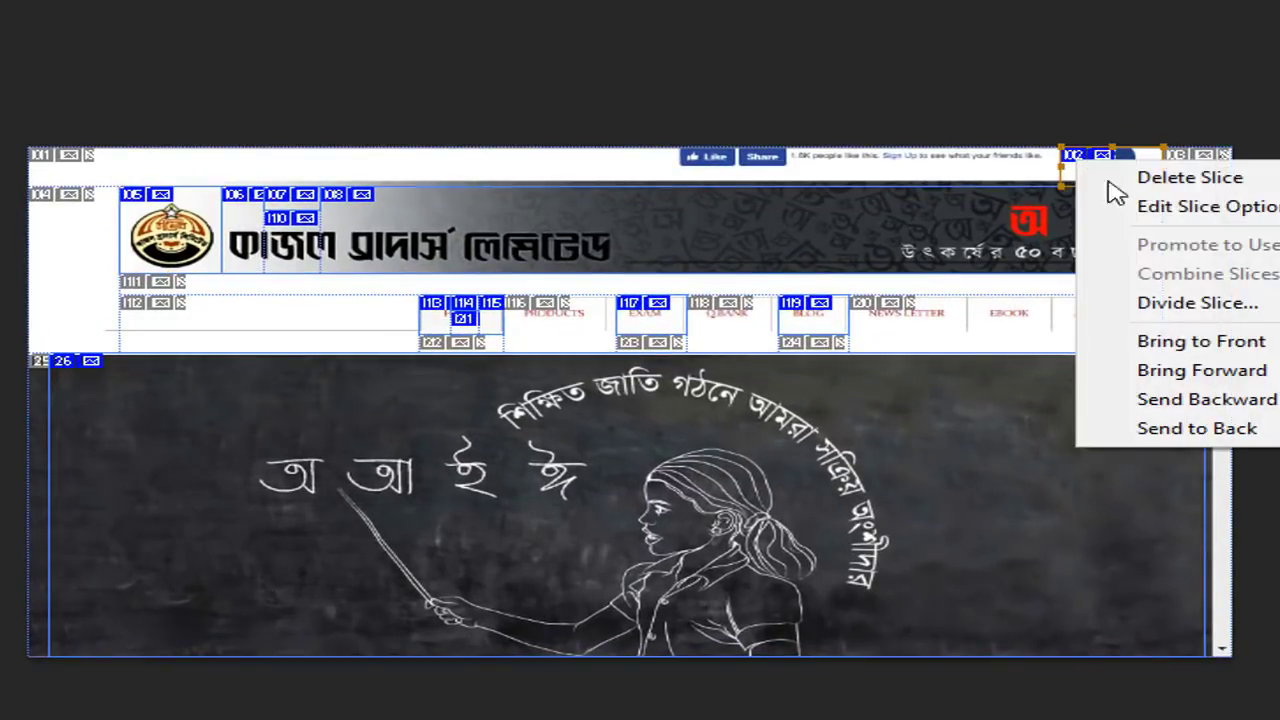
left_click(1135, 206)
type("Facebook")
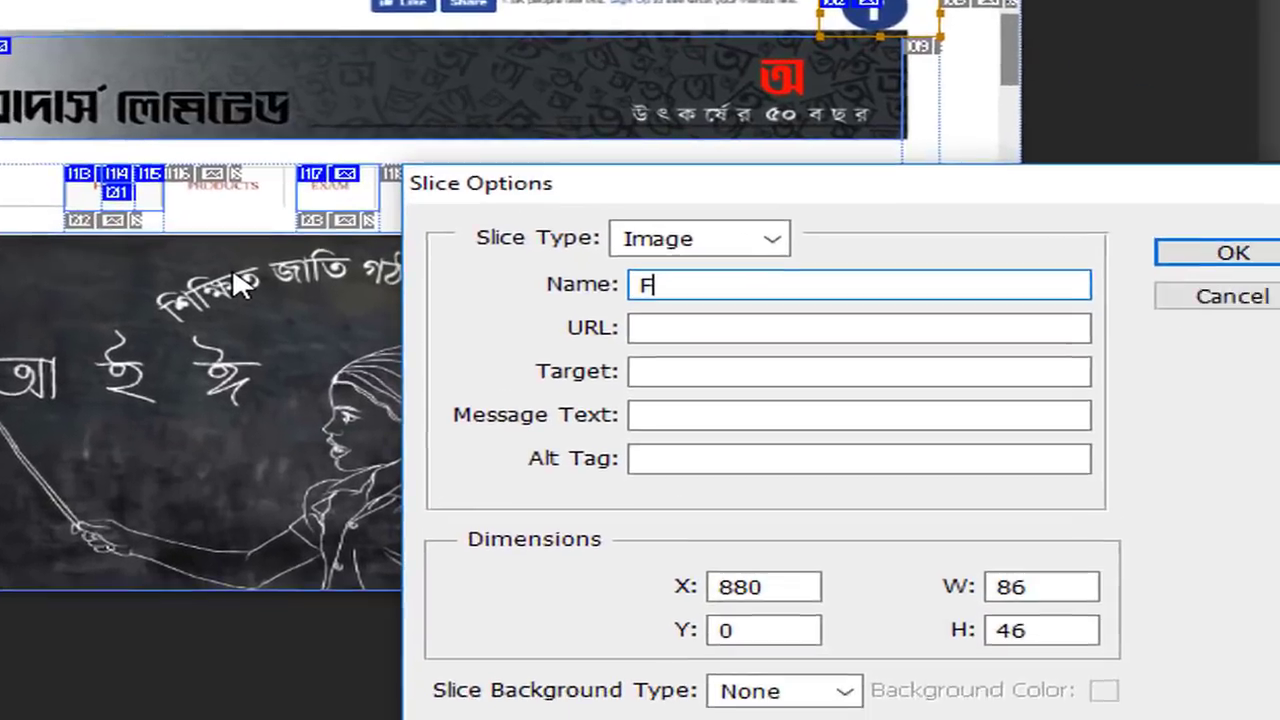
left_click(967, 430)
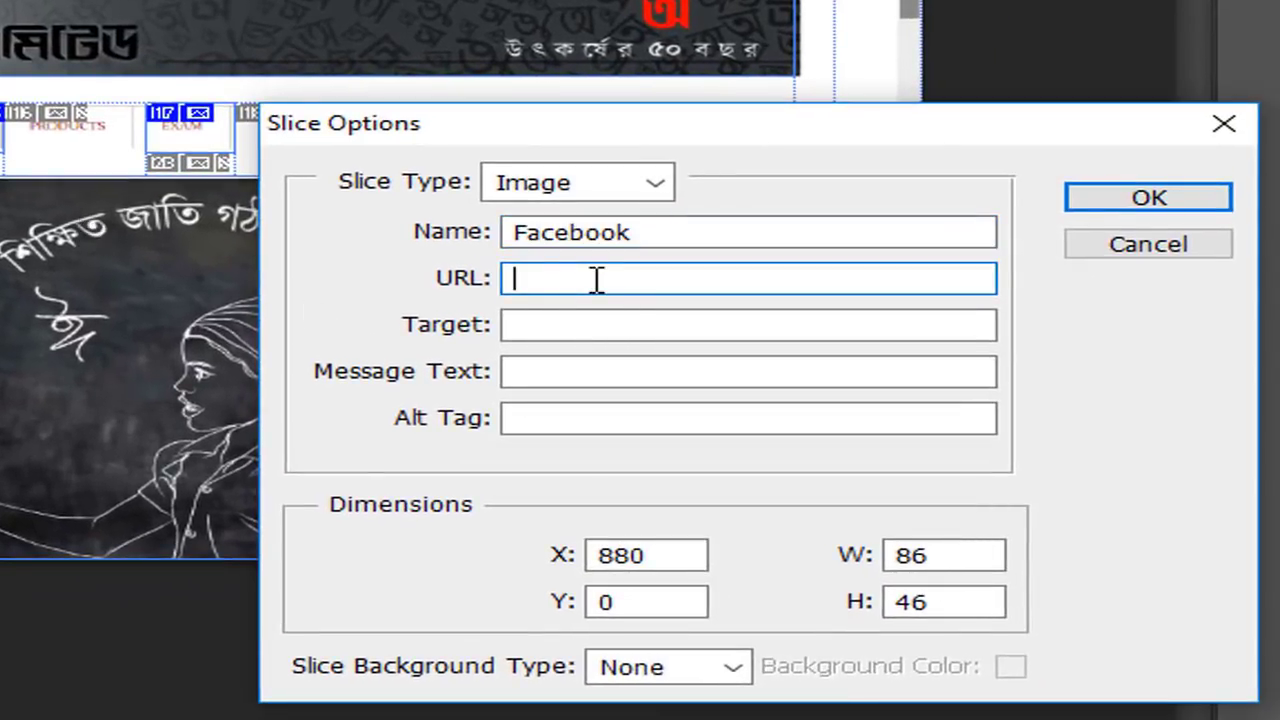
type("https://www.facebook.com")
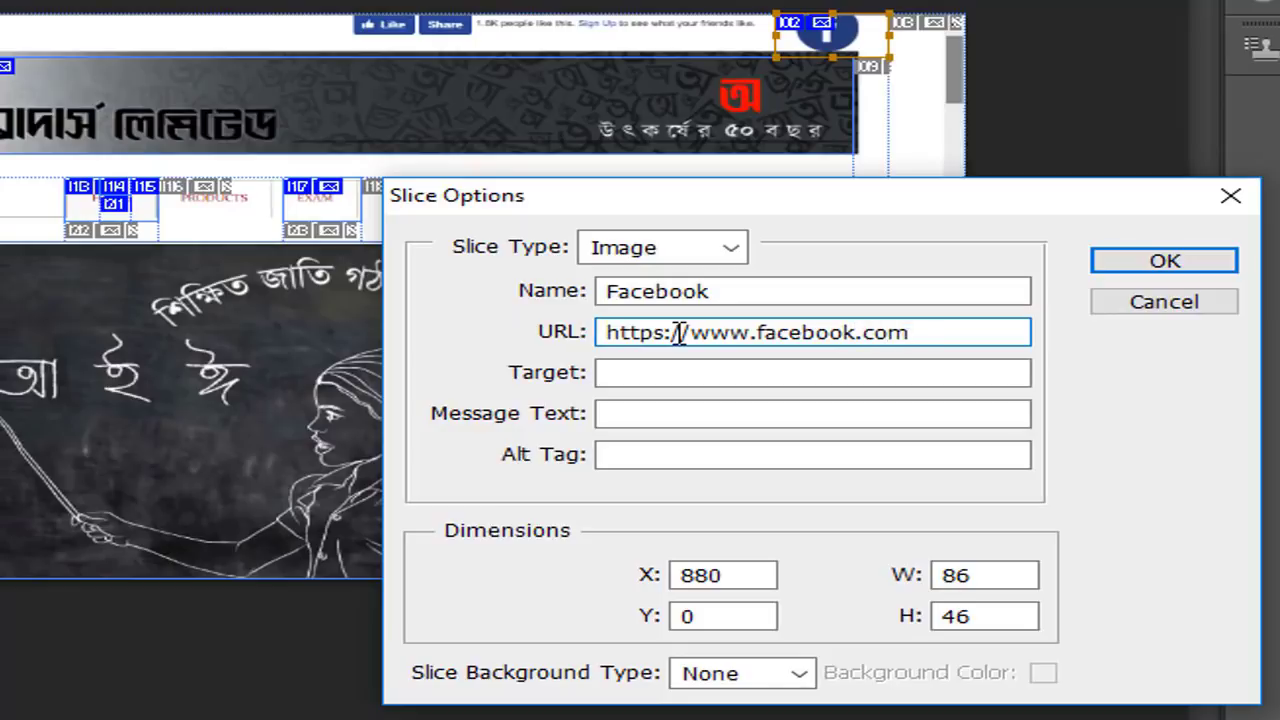
type("/rajonsami.official")
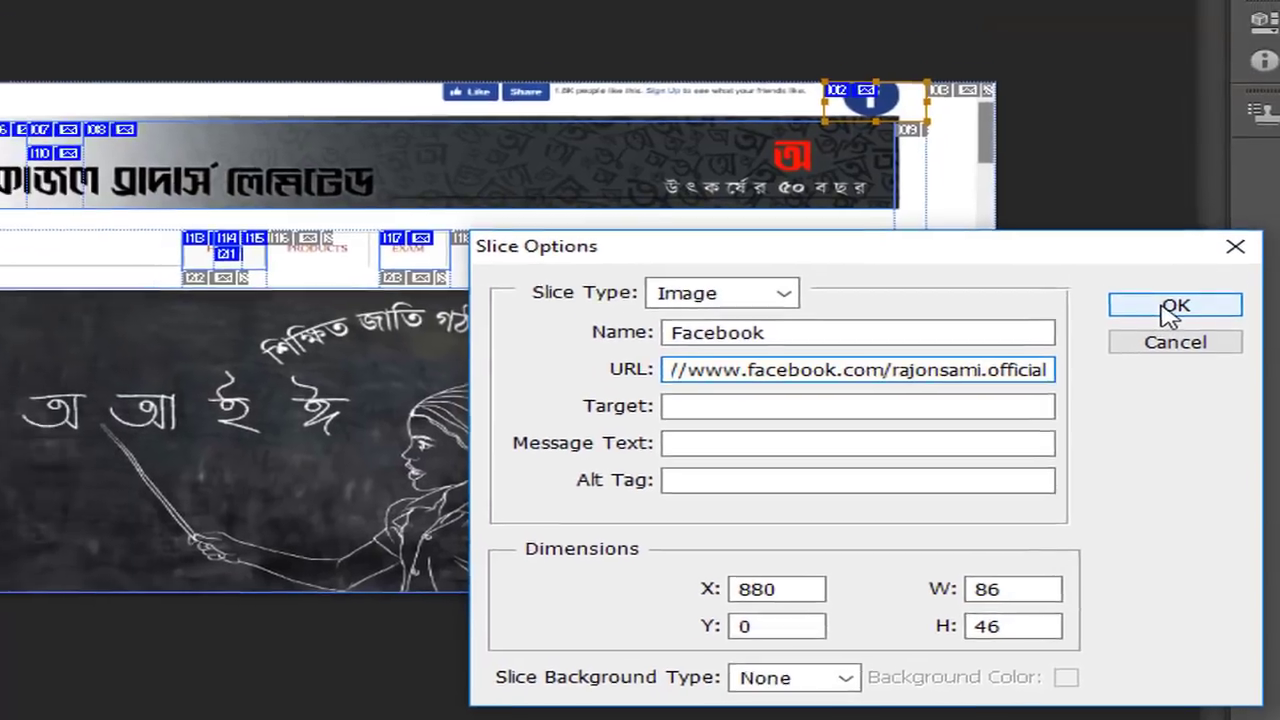
left_click(1172, 308)
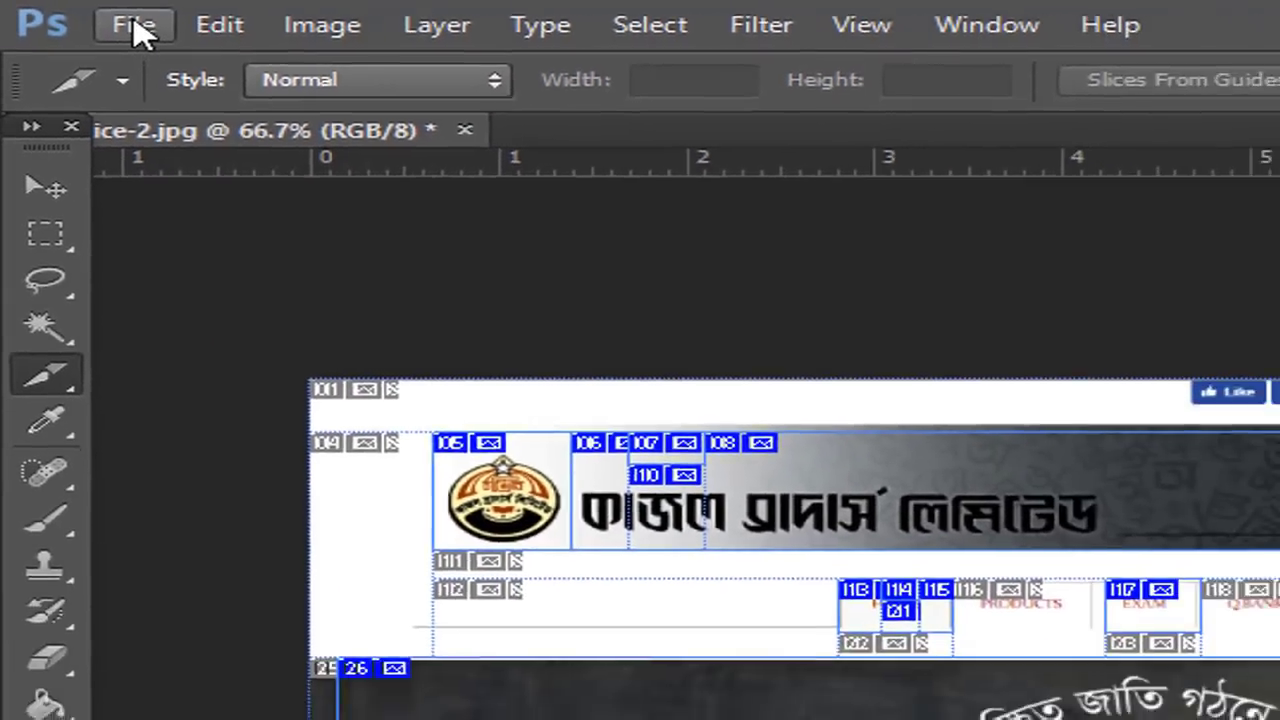
Step: Save for Web as HTML and Images, naming the file For-Slice-2222222.html
left_click(165, 30)
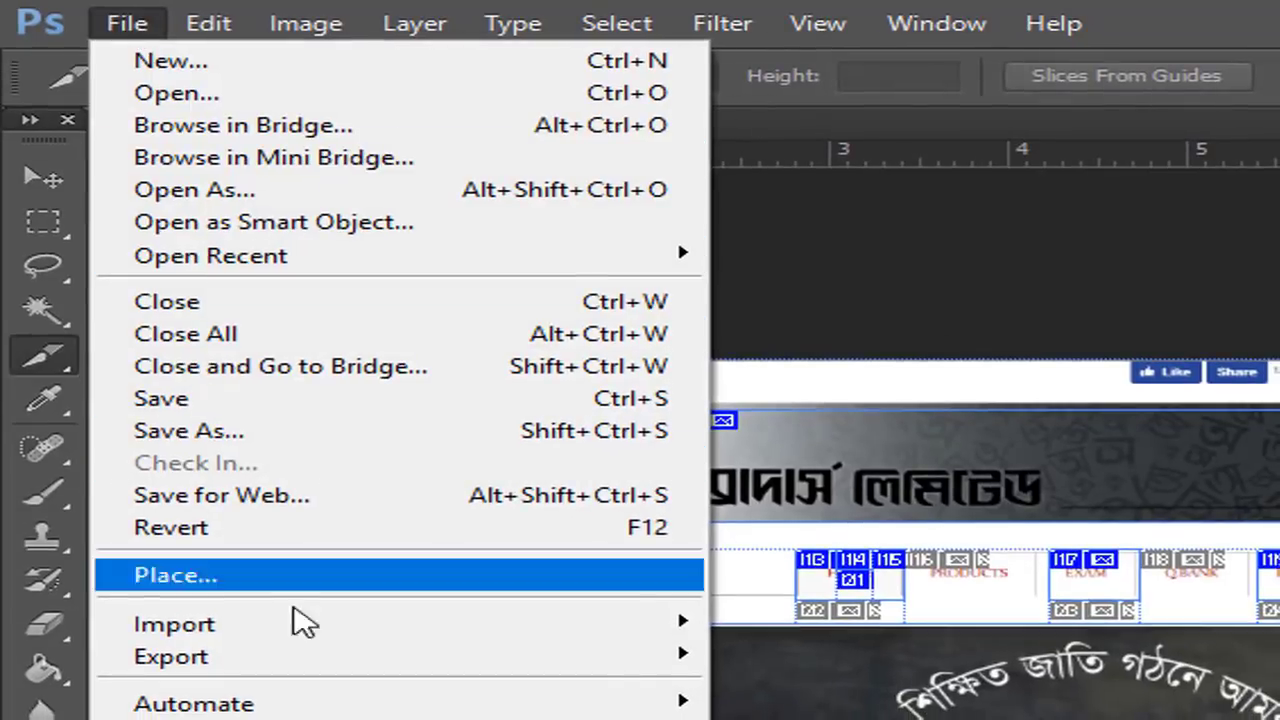
left_click(272, 502)
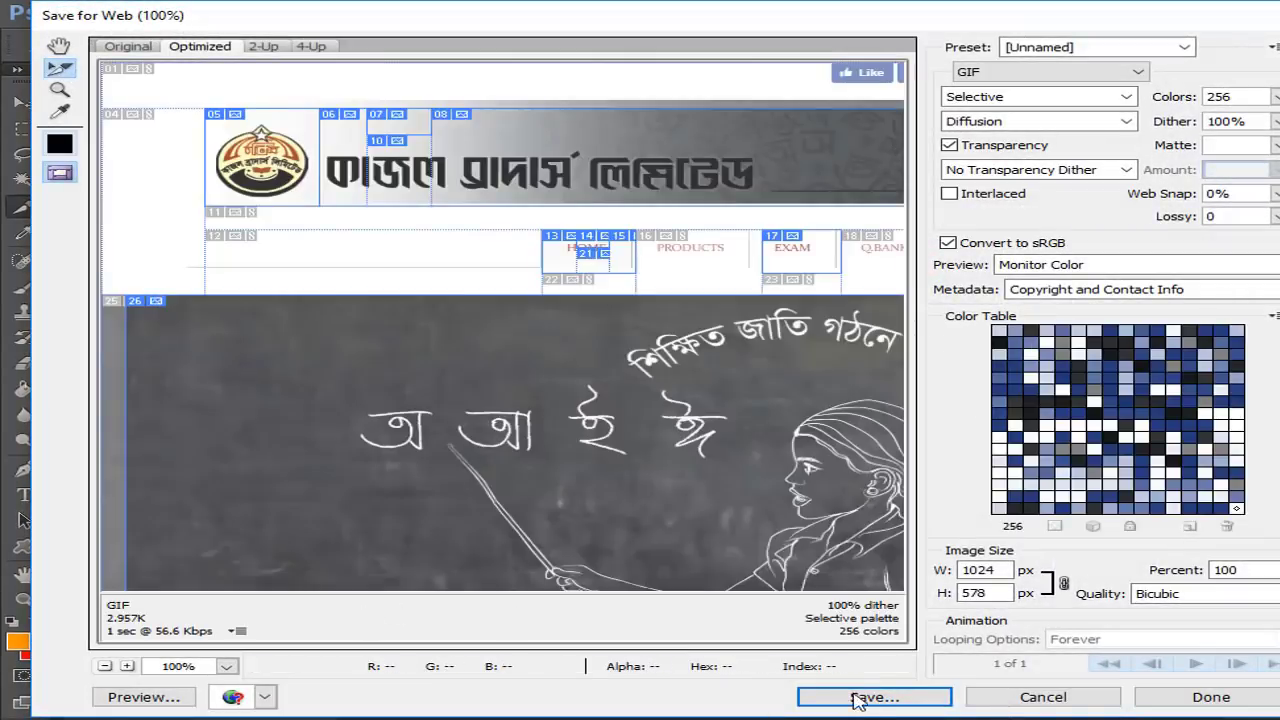
left_click(858, 699)
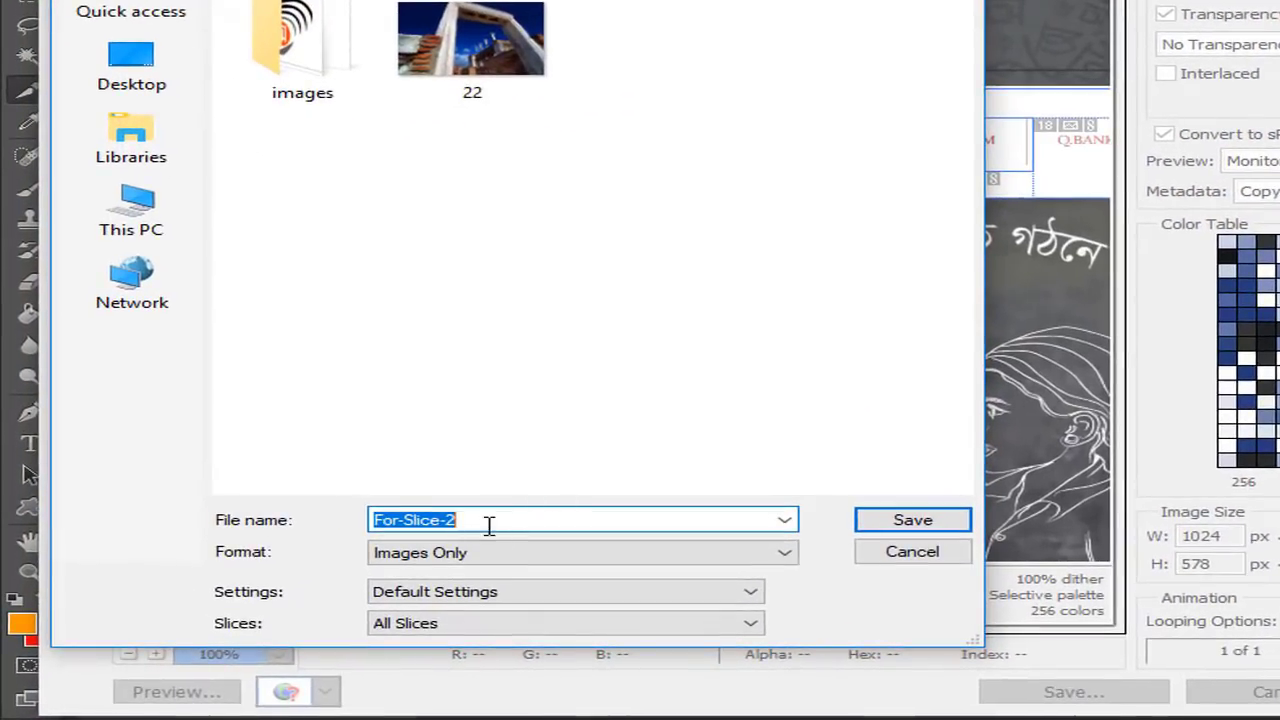
left_click(428, 555)
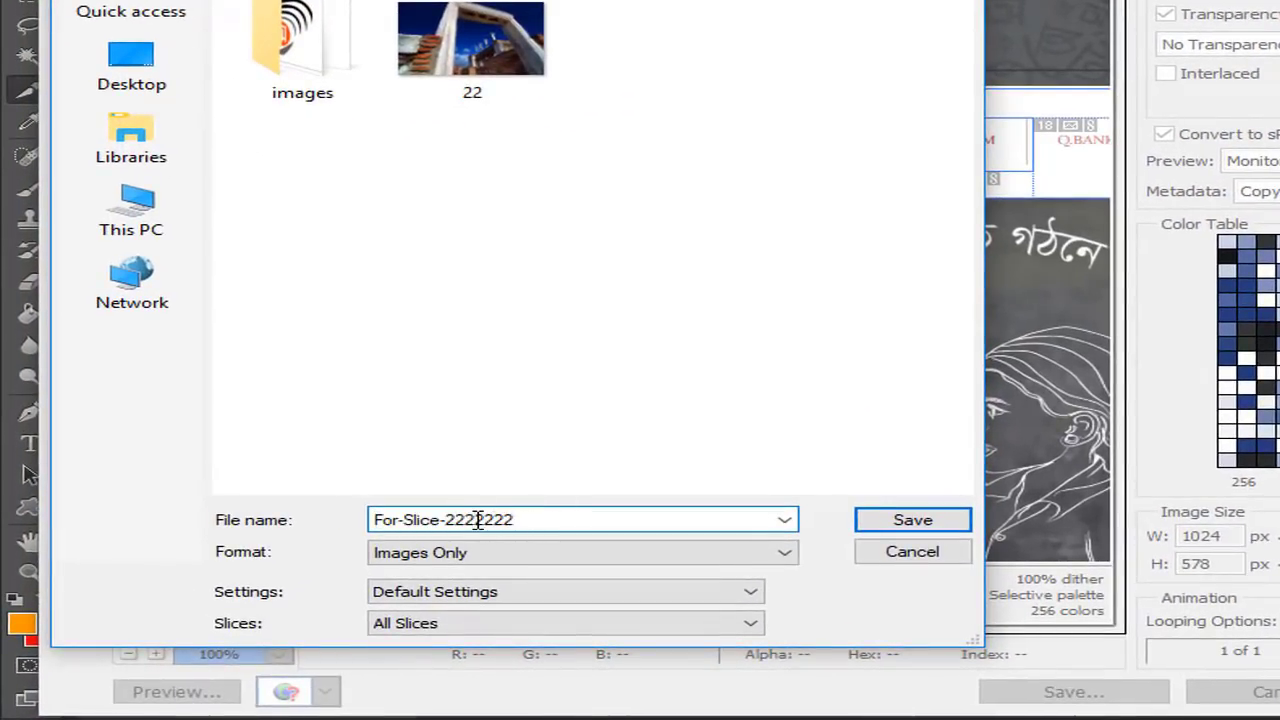
left_click(565, 557)
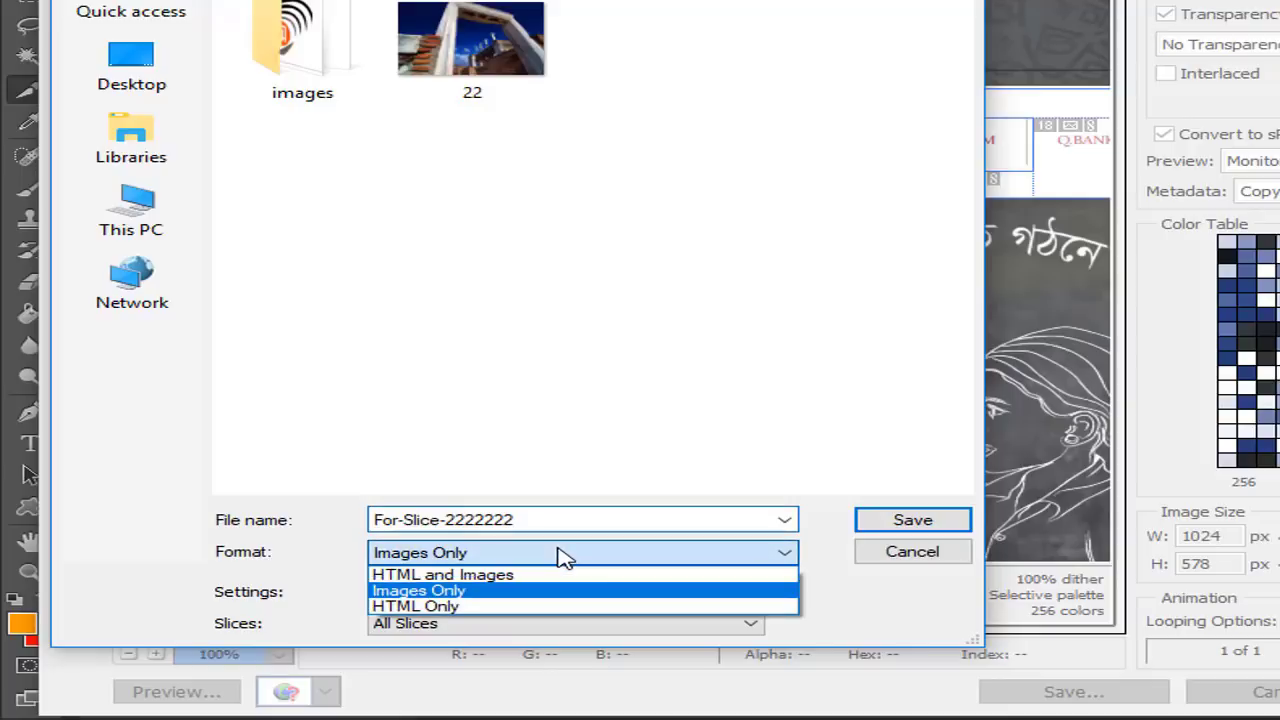
left_click(494, 580)
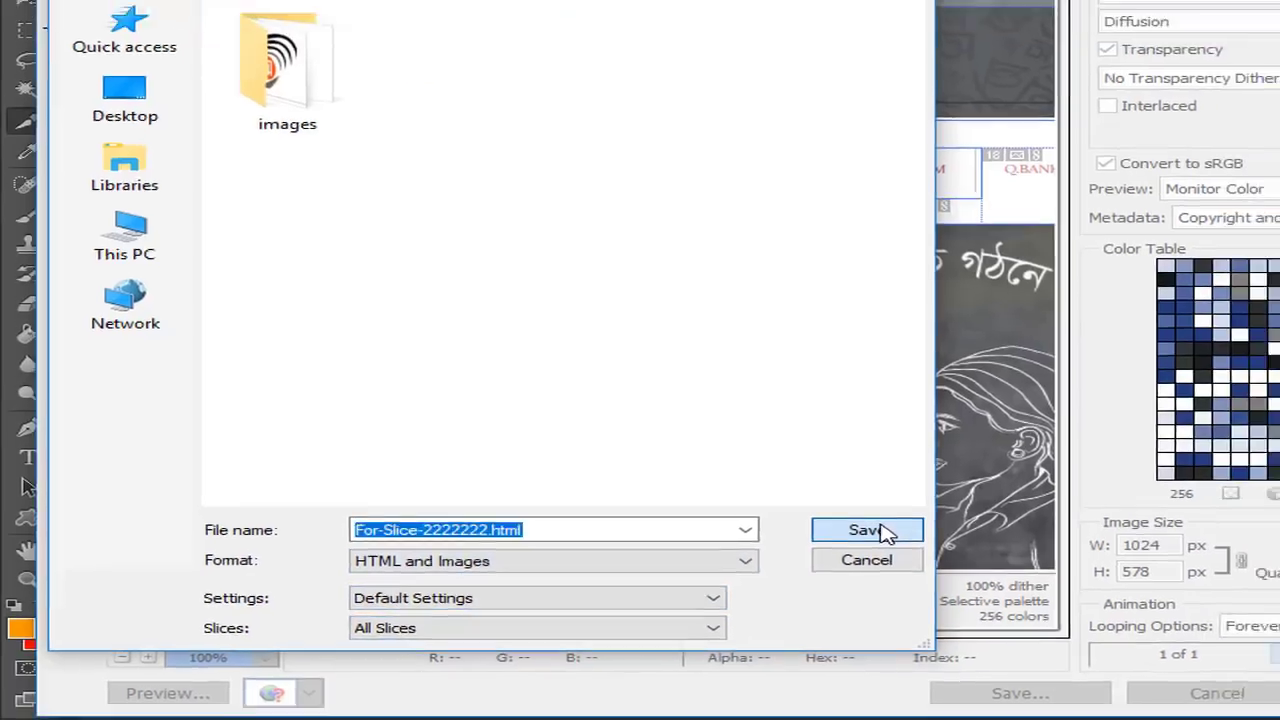
left_click(925, 522)
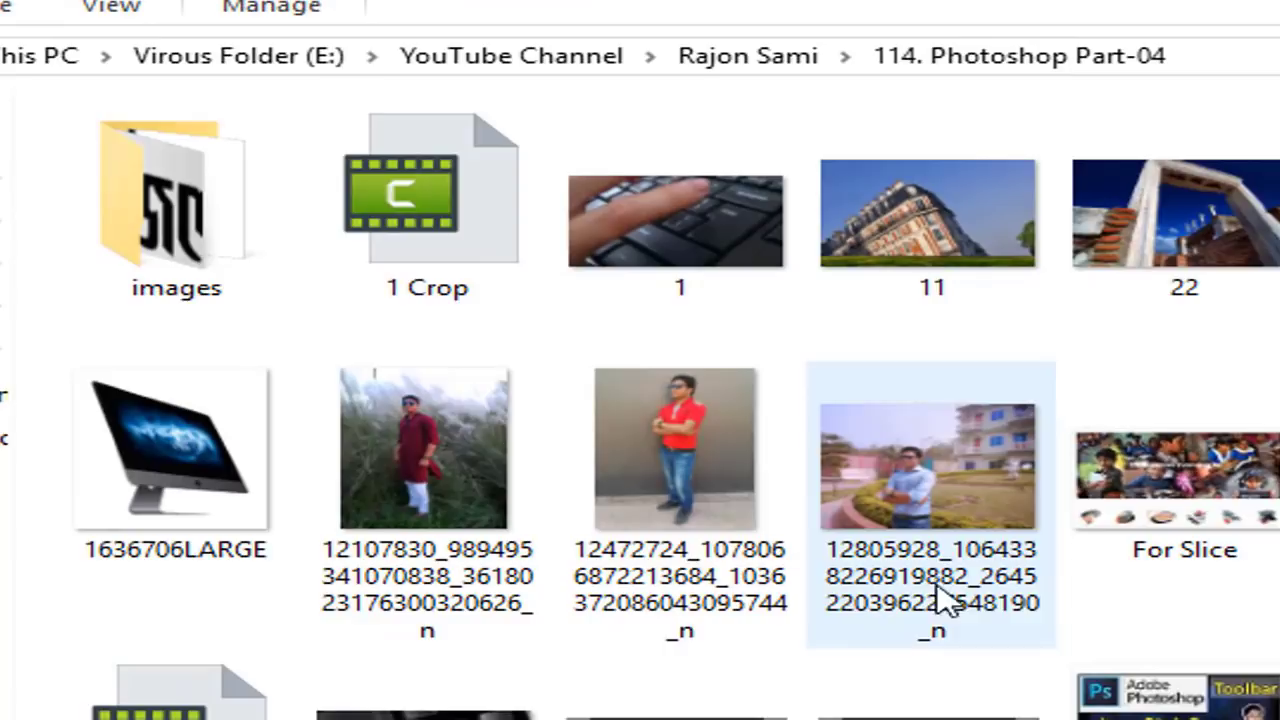
Step: Check the exported Logo and Facebook images, then select For-Slice-2222222.html in the project folder
double_click(190, 240)
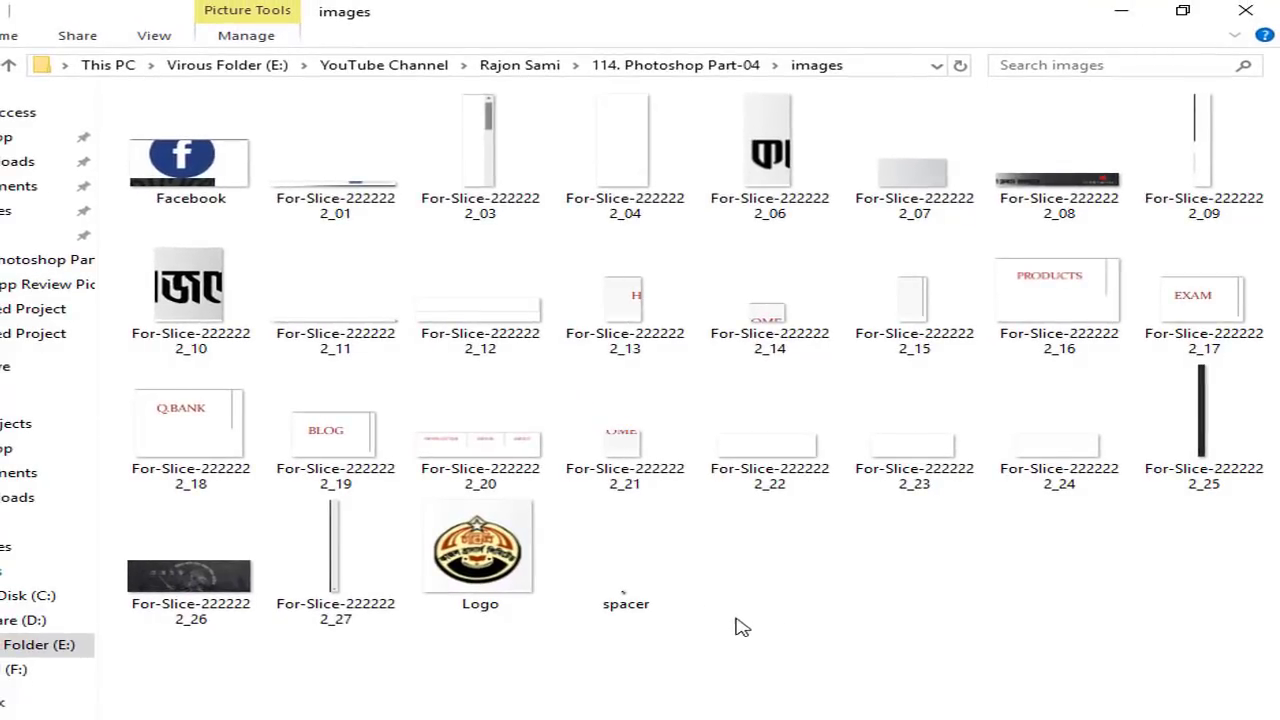
left_click(476, 571)
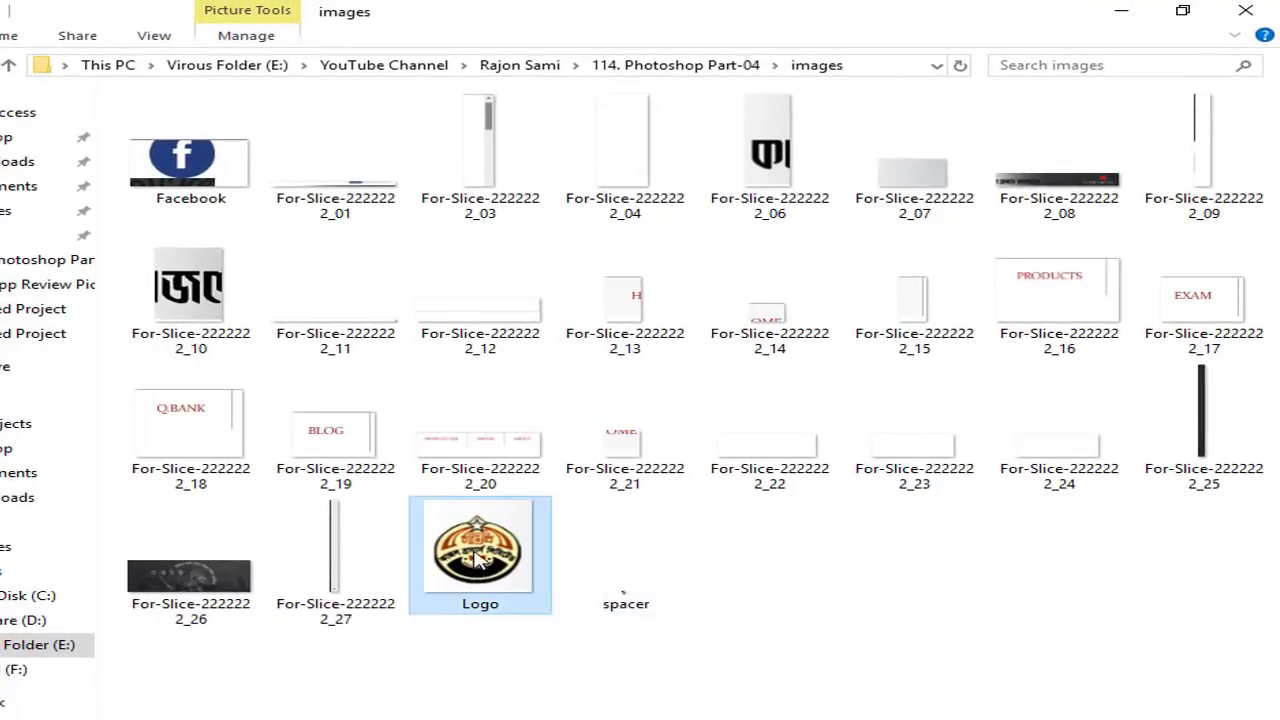
left_click(195, 166)
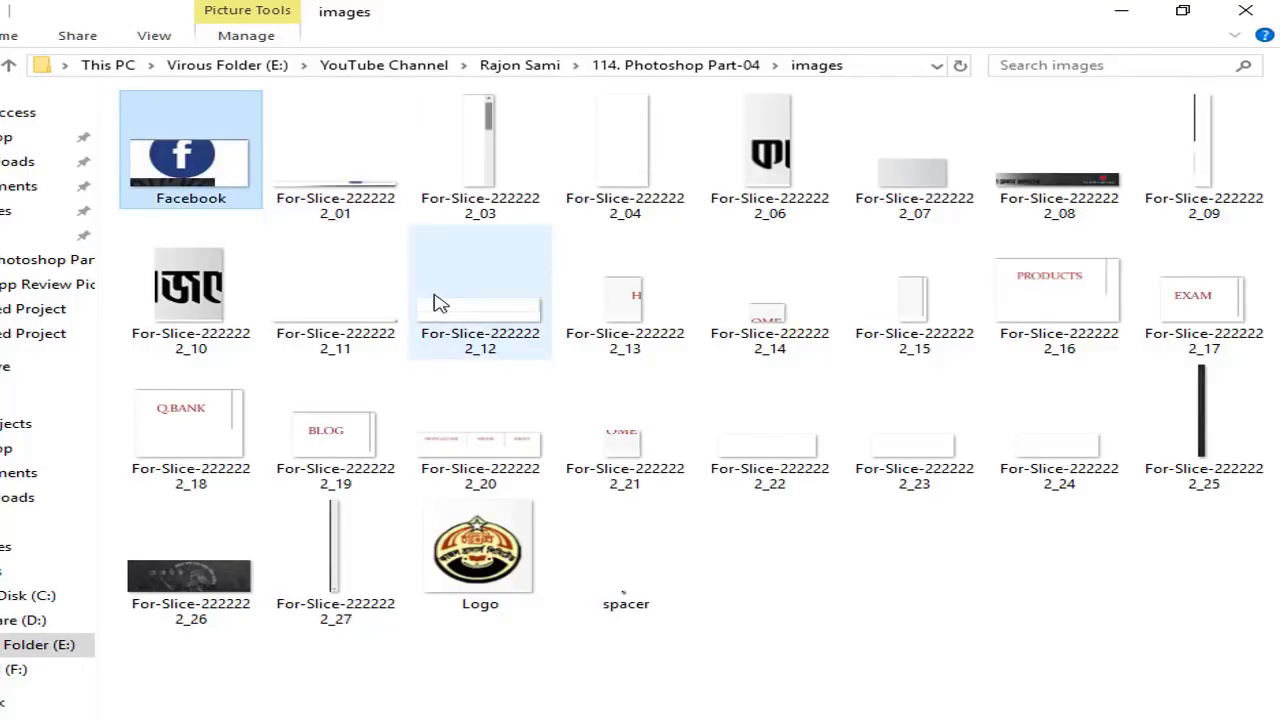
key("BackSpace")
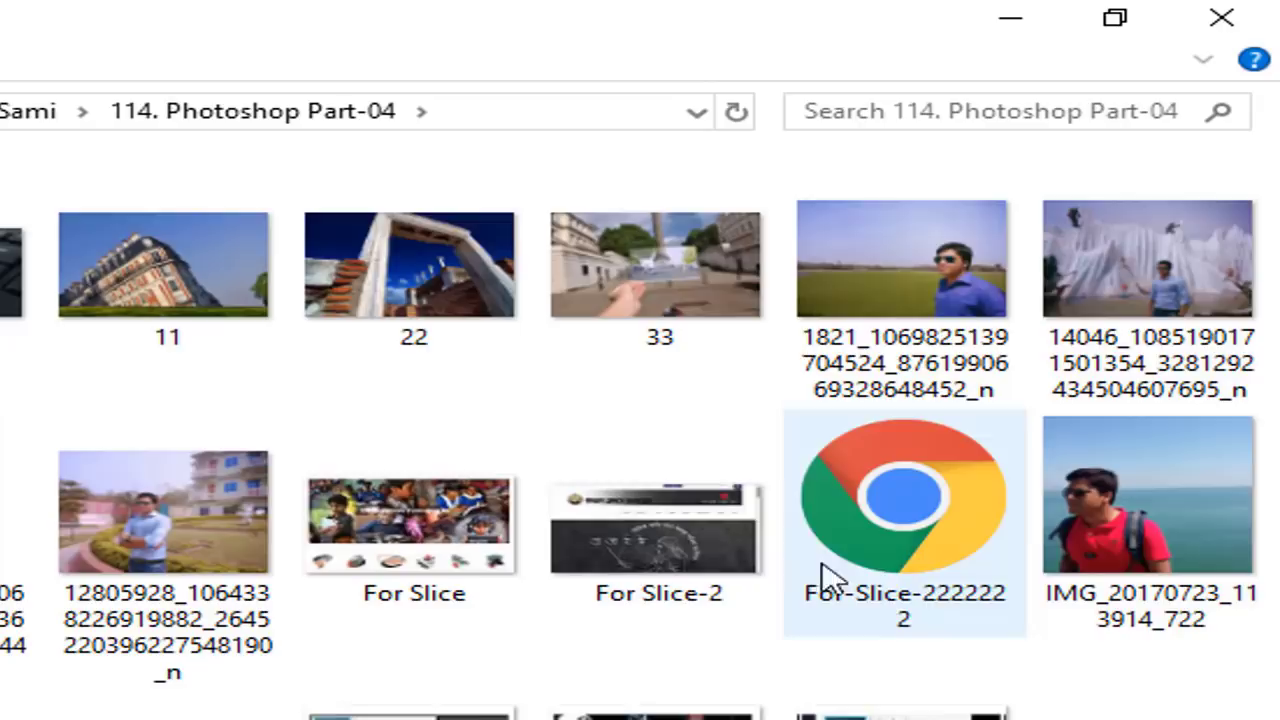
left_click(955, 580)
Step: Open For-Slice-2222222.html in Chrome, test the Facebook icon link, then go back to the page
double_click(930, 556)
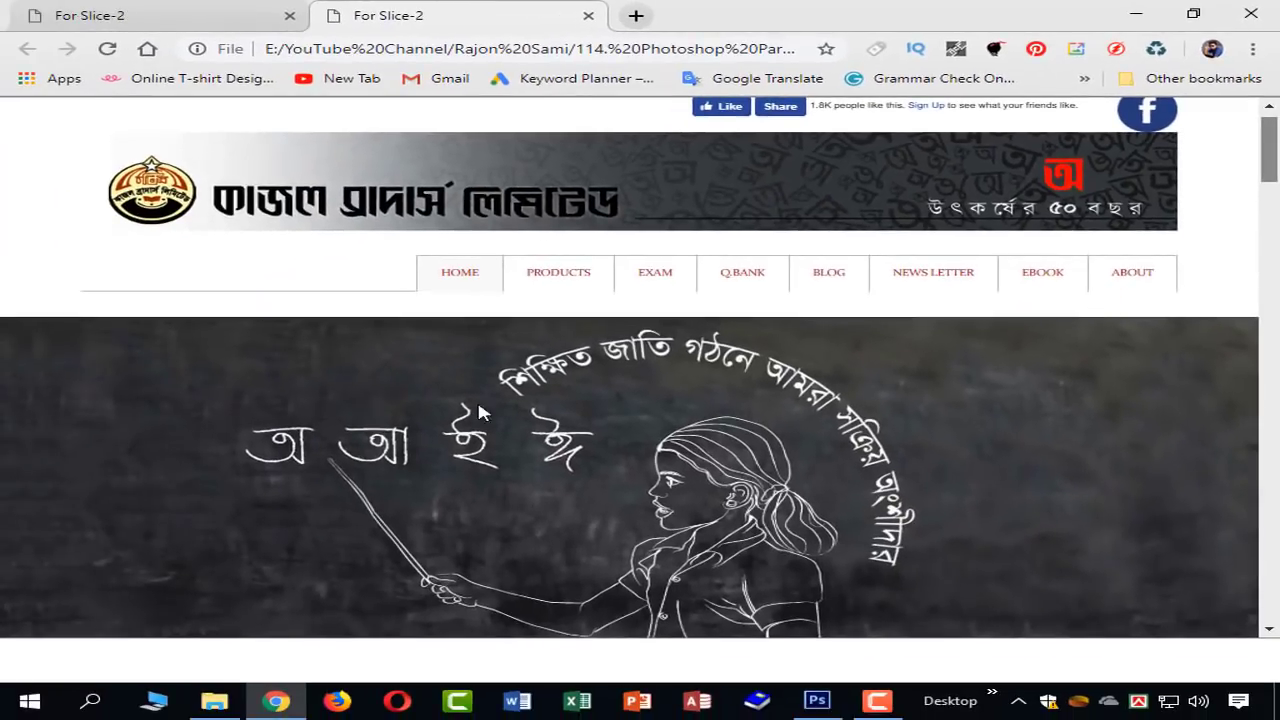
key("ctrl+w")
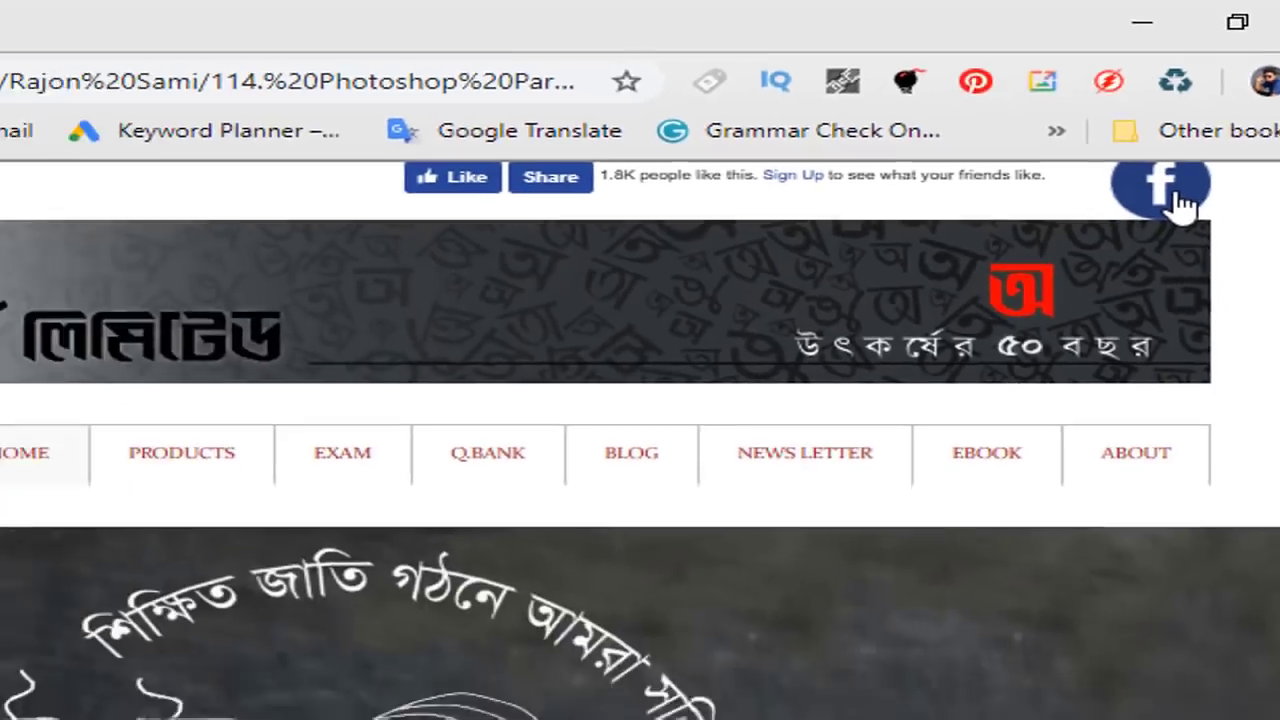
left_click(1140, 298)
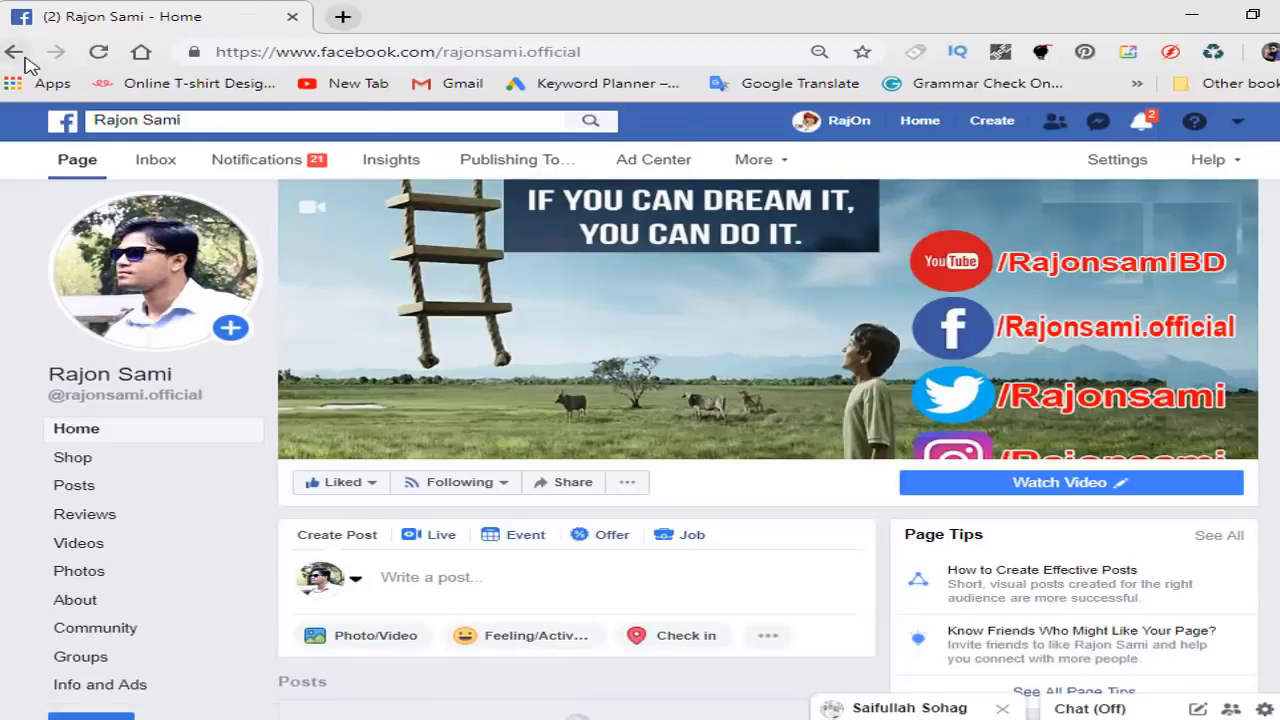
left_click(18, 54)
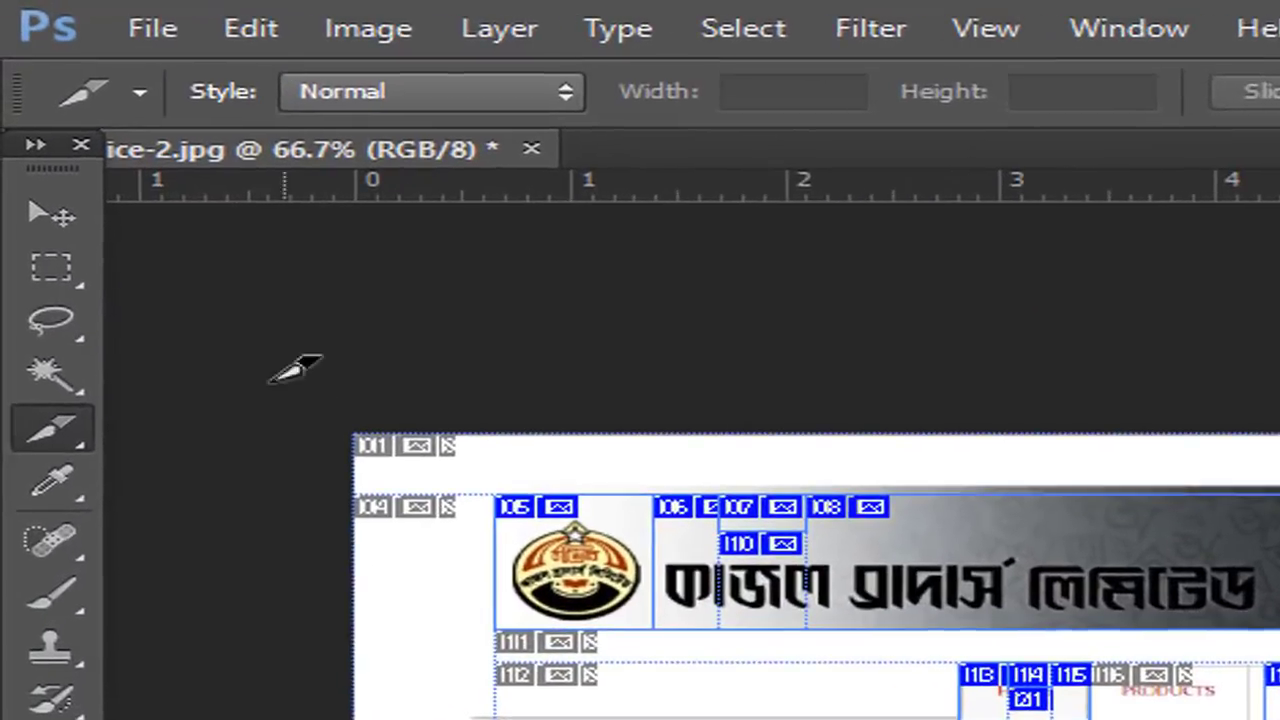
Step: Switch to the Slice Select Tool and select the chalkboard and EXAM menu slices
key("v")
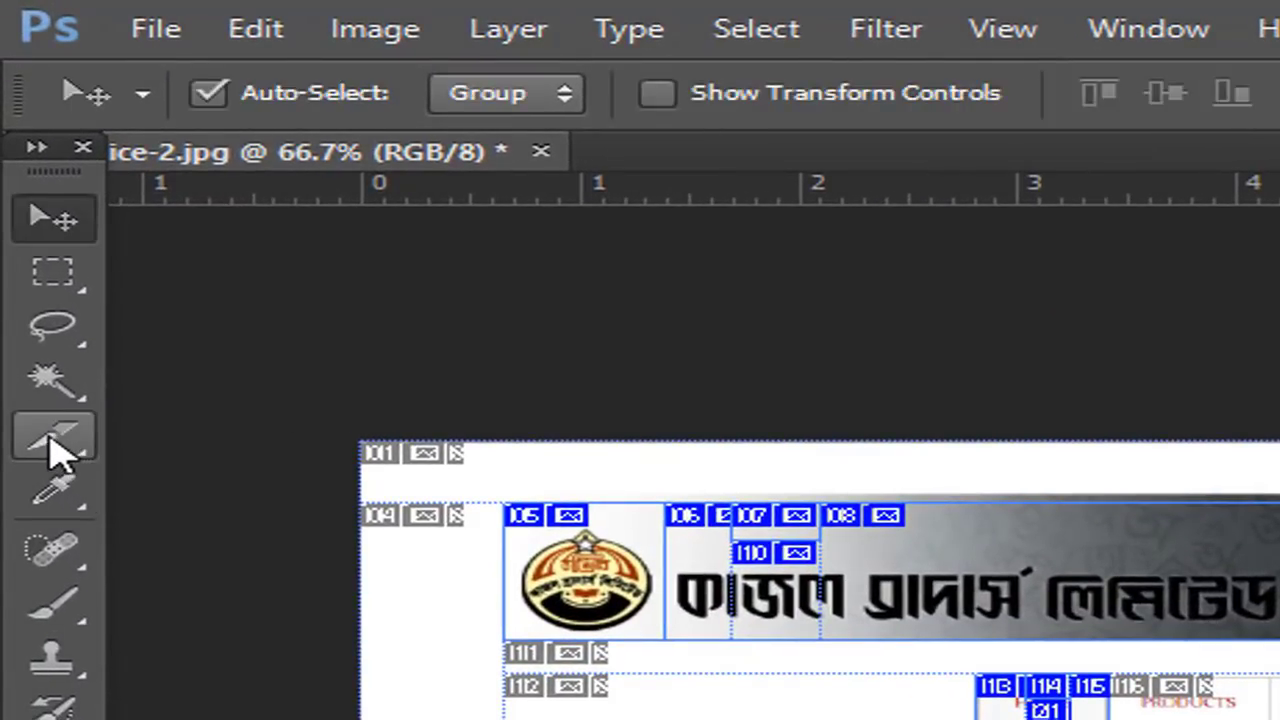
mouse_move(50, 432)
left_mouse_down()
mouse_move(183, 447)
mouse_move(371, 514)
mouse_move(385, 570)
left_mouse_up()
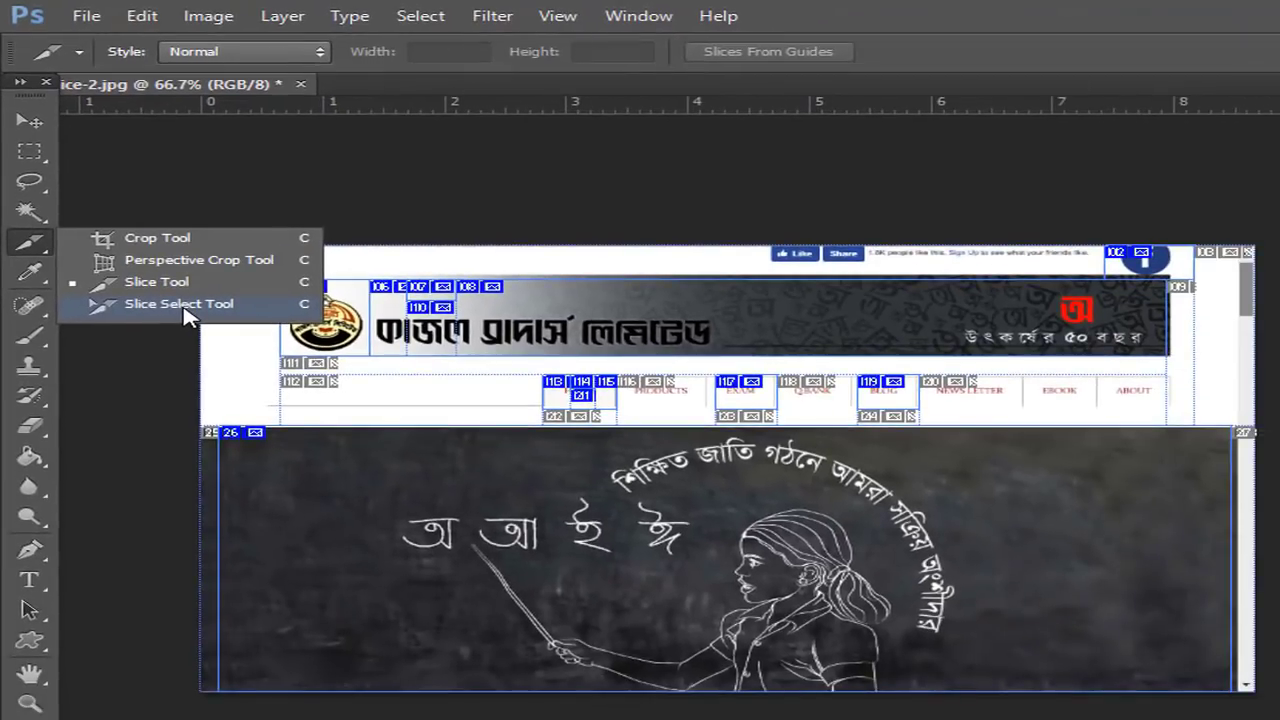
left_click(185, 306)
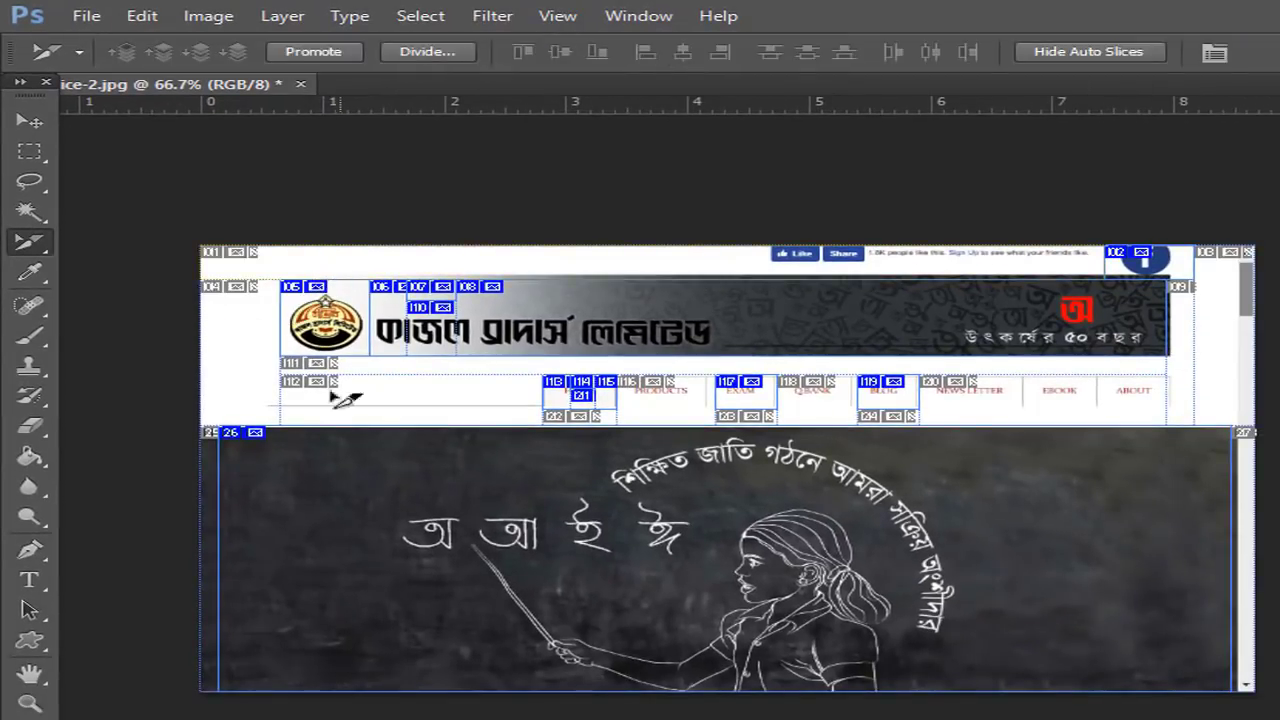
left_click(265, 438)
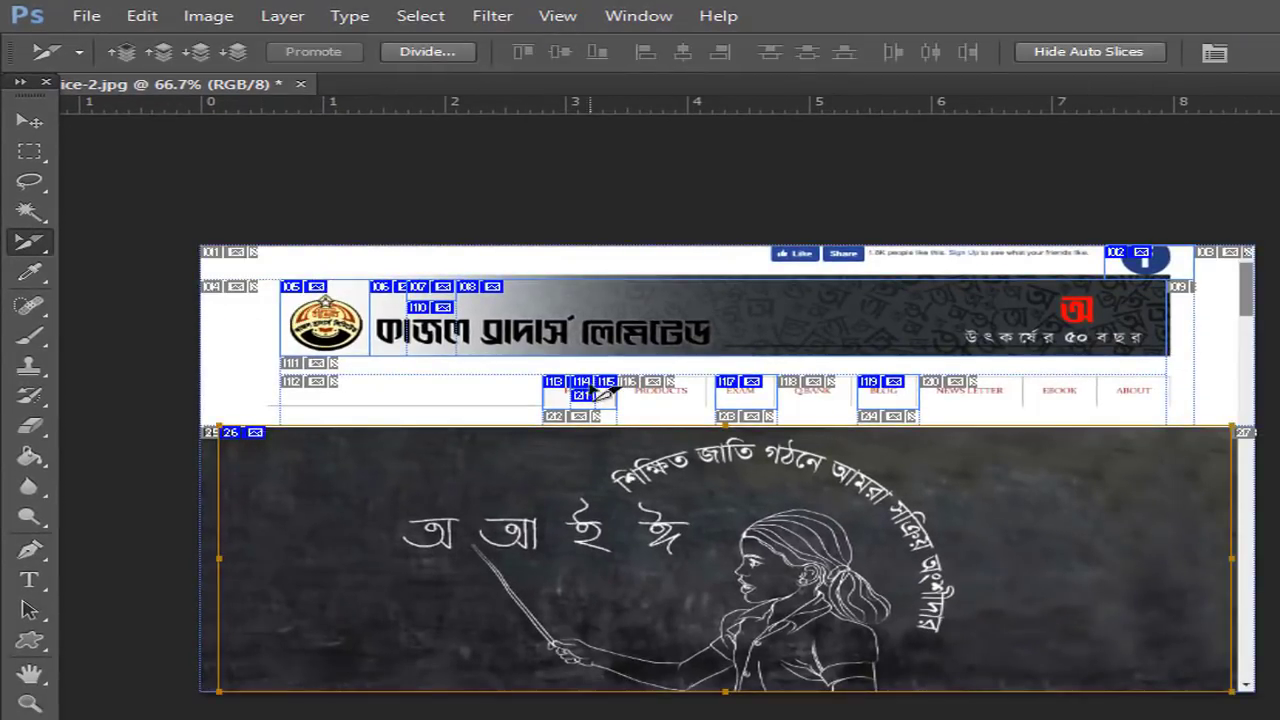
left_click(770, 386)
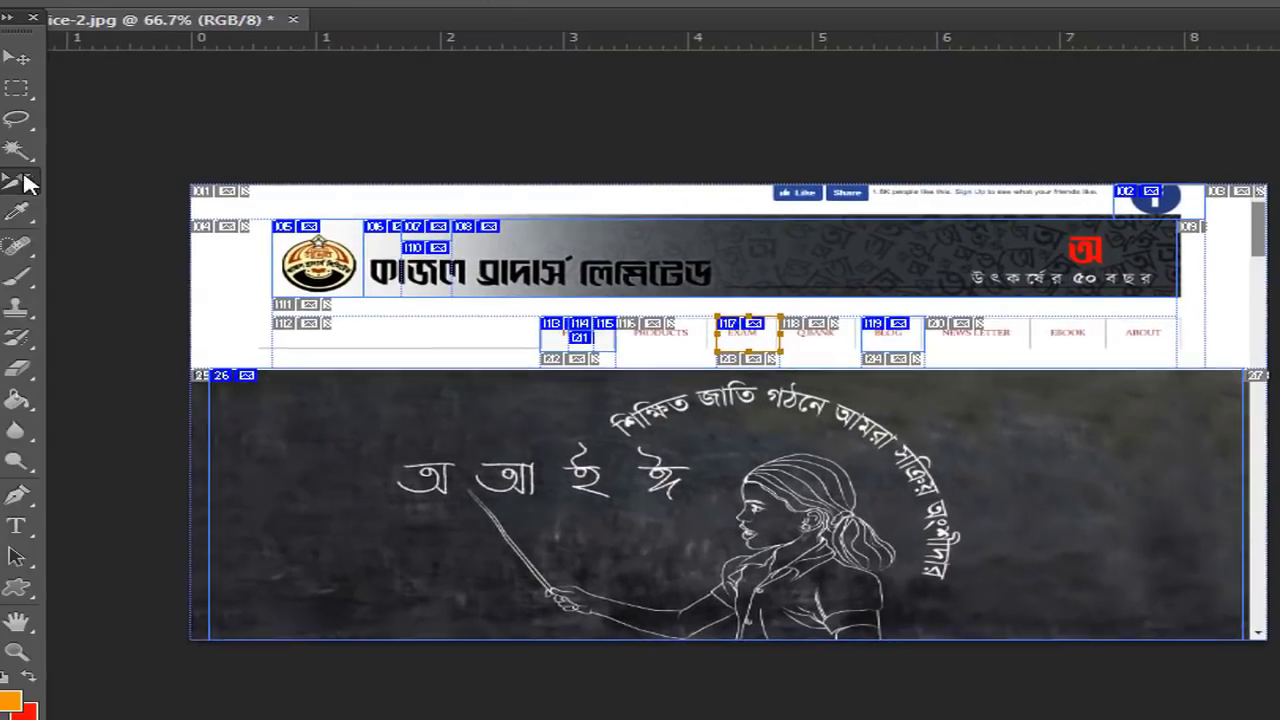
Step: Return to the Slice Select Tool and select the logo and neighbouring banner slices
left_click(20, 178)
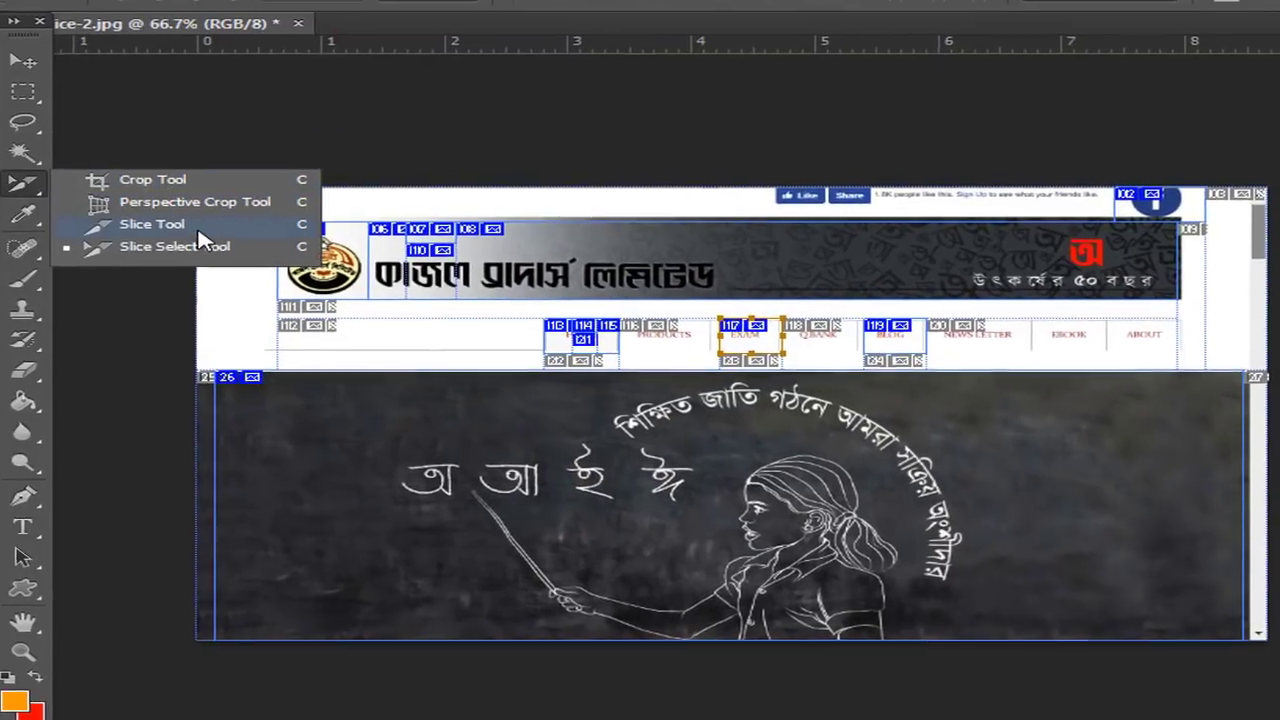
left_click(193, 226)
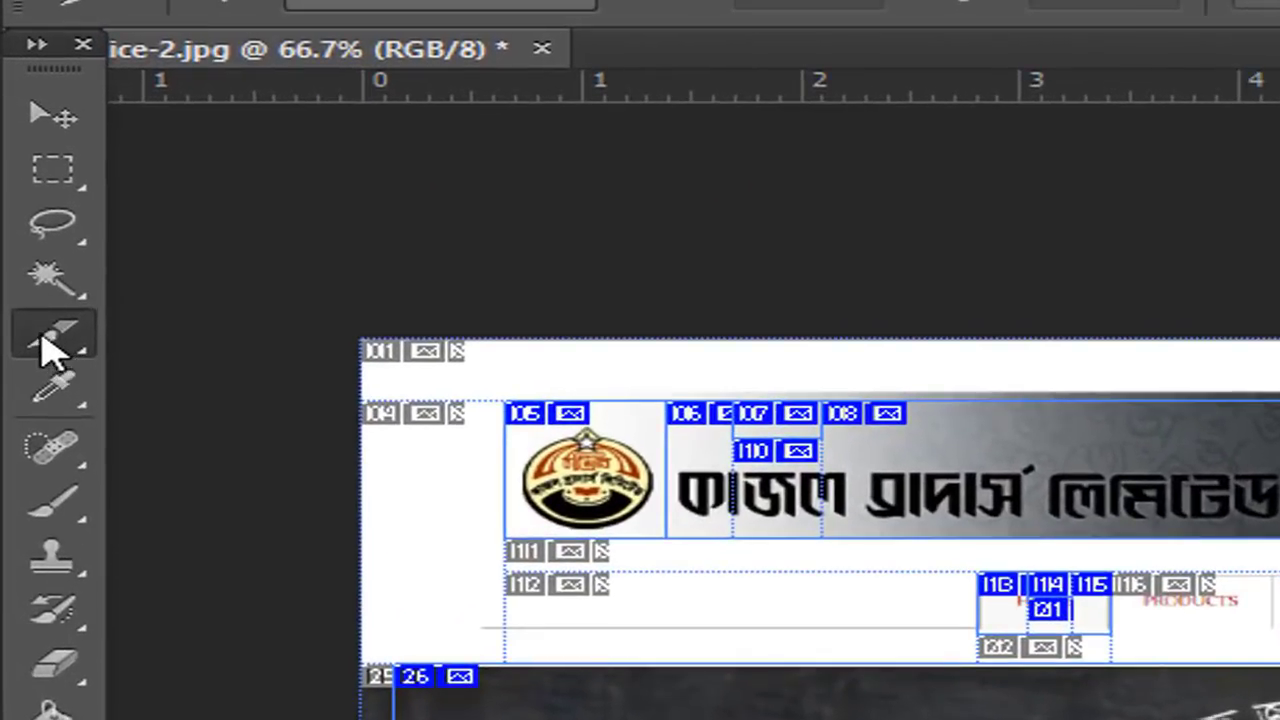
left_click(50, 345)
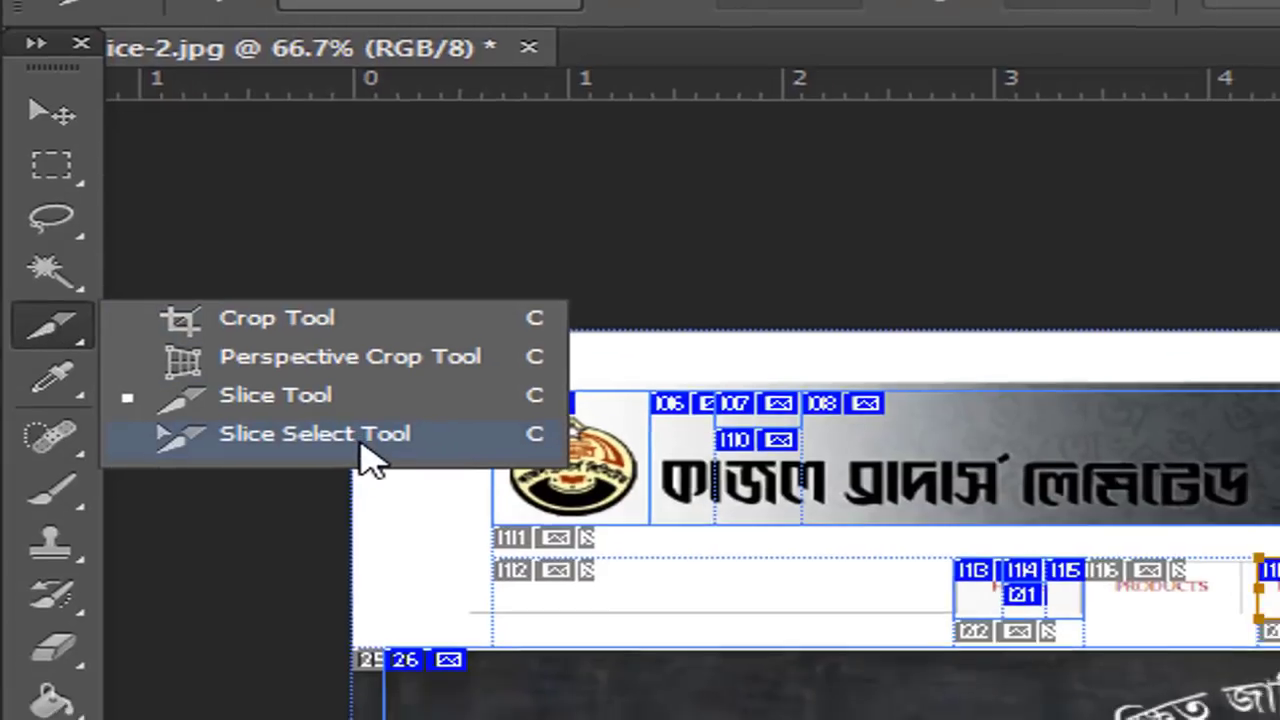
left_click(362, 440)
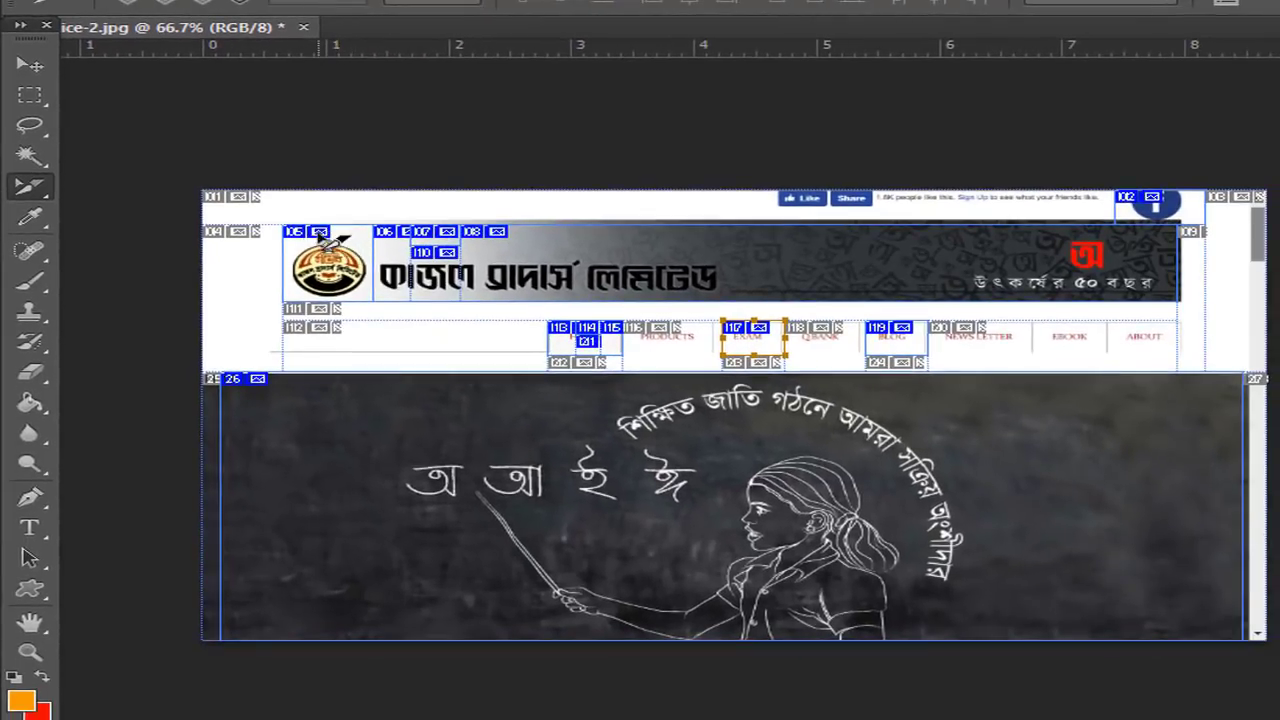
left_click(320, 237)
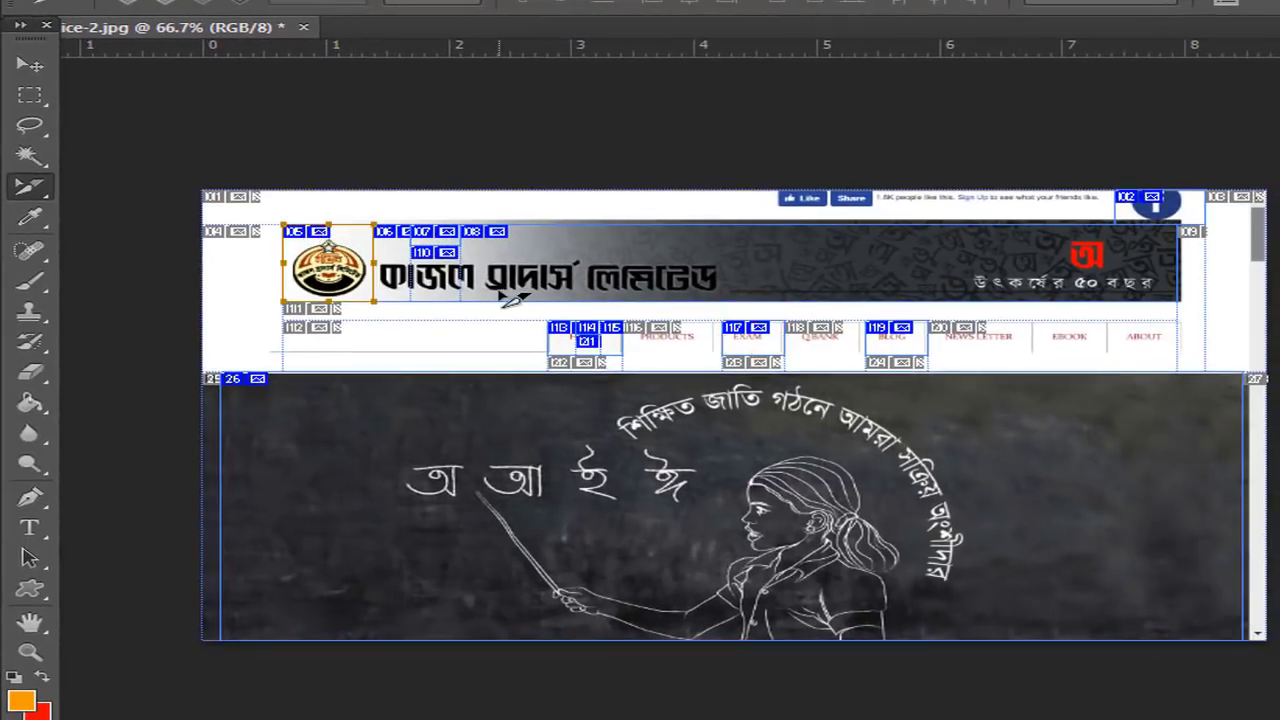
left_click(592, 244)
Step: Resize the banner slice, then delete the banner, chalkboard and logo slices
mouse_move(772, 302)
left_mouse_down()
mouse_move(788, 458)
mouse_move(779, 290)
left_mouse_up()
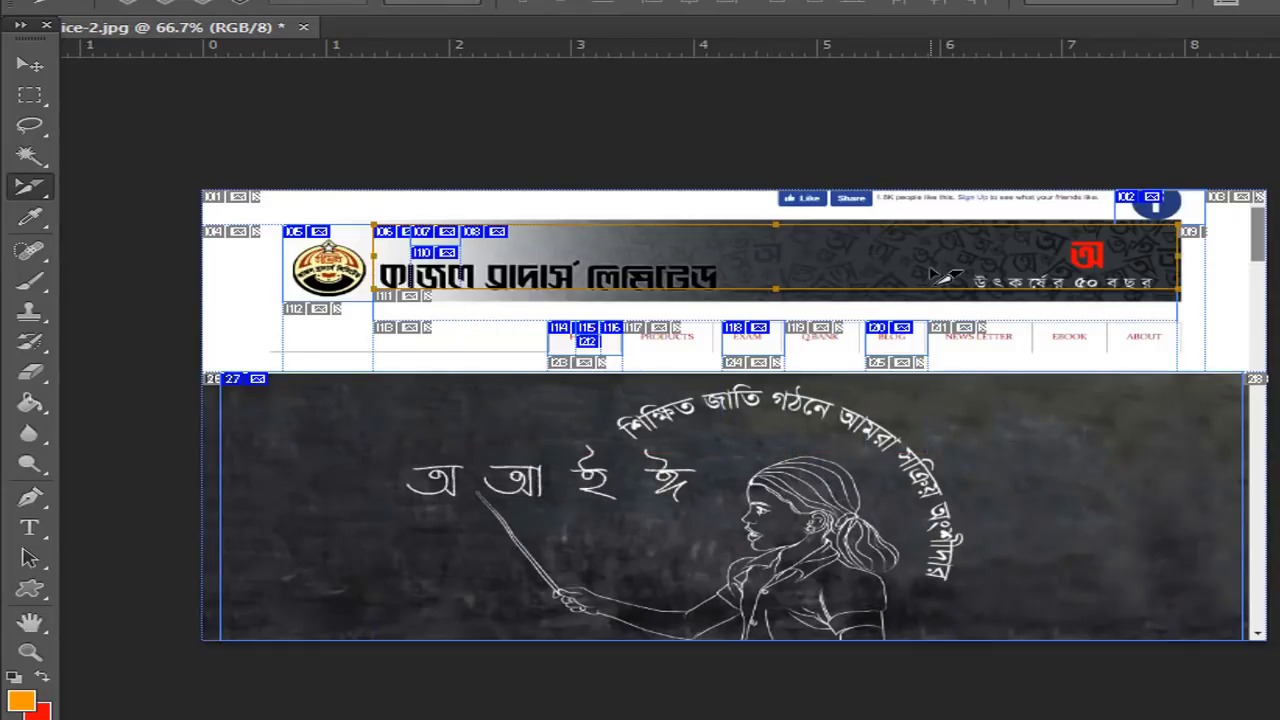
key("Delete")
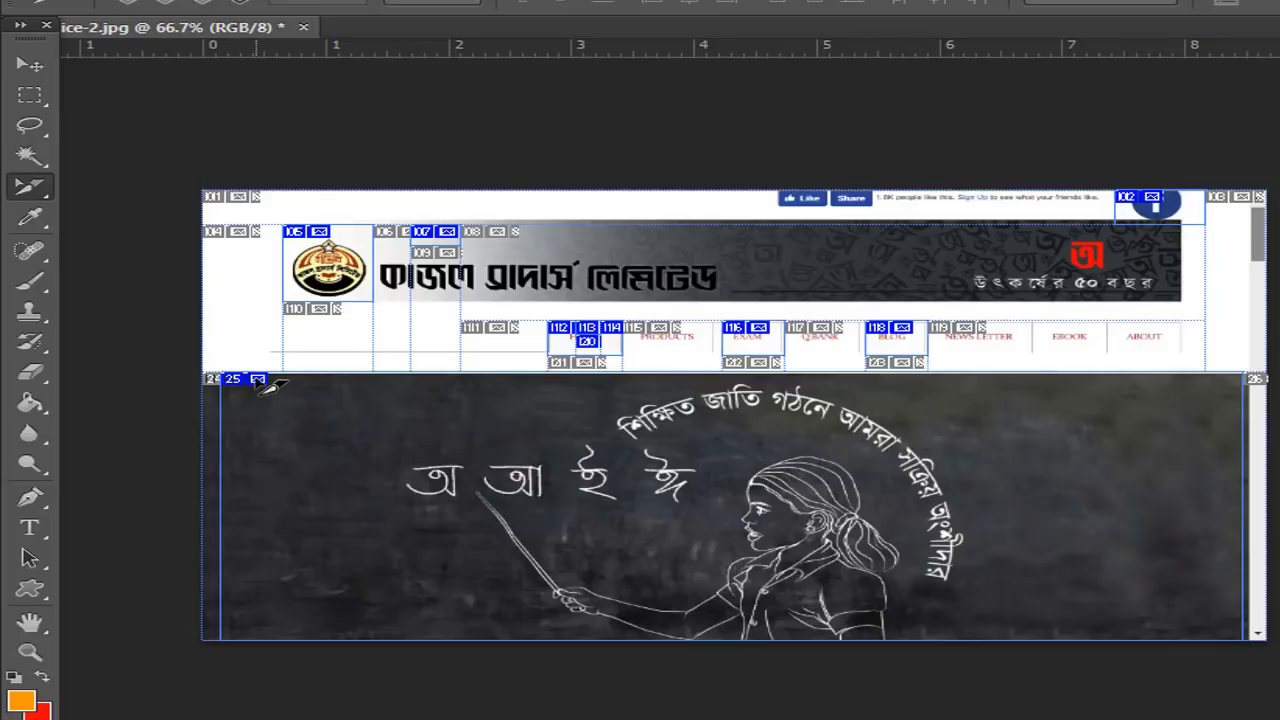
key("Delete")
left_click(336, 268)
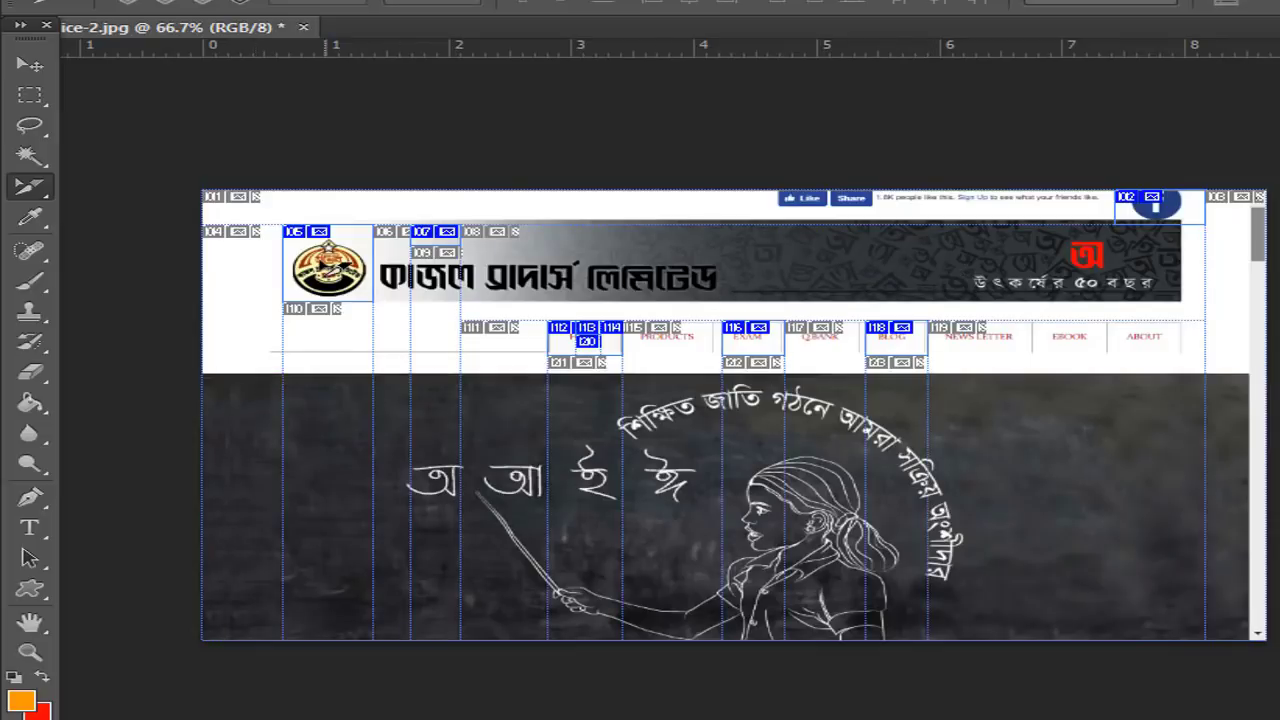
key("Delete")
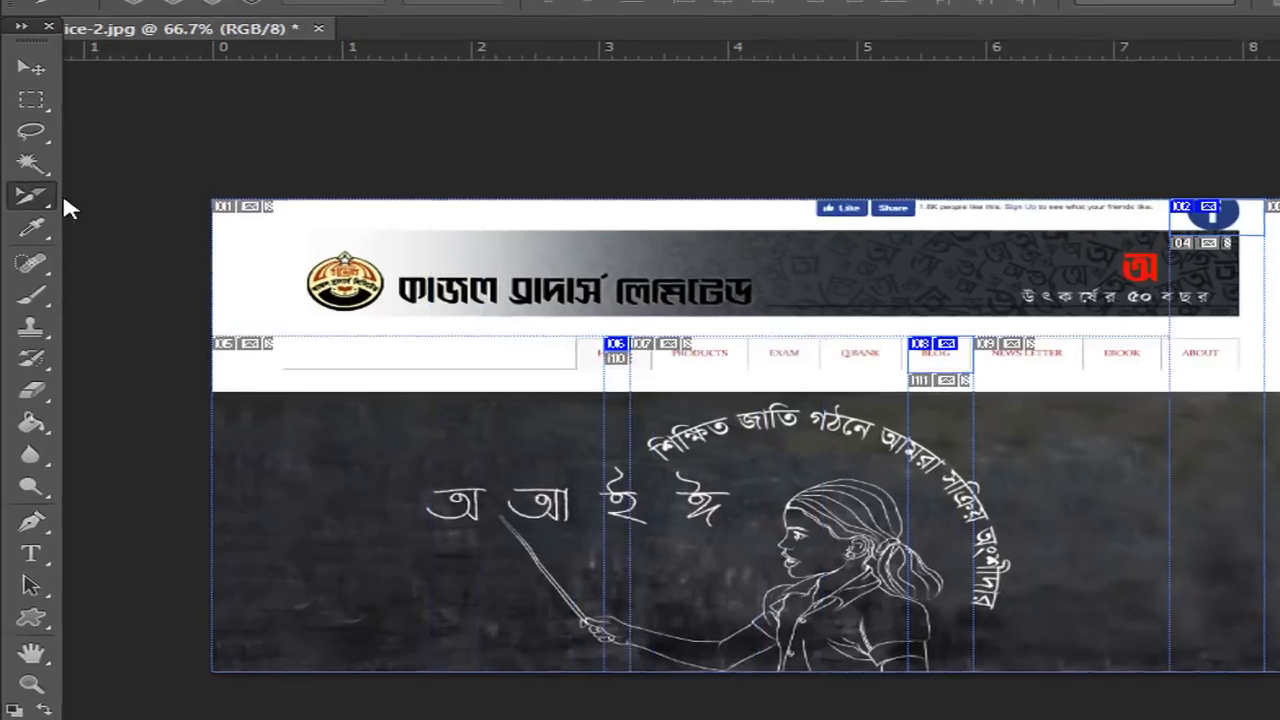
right_click(30, 187)
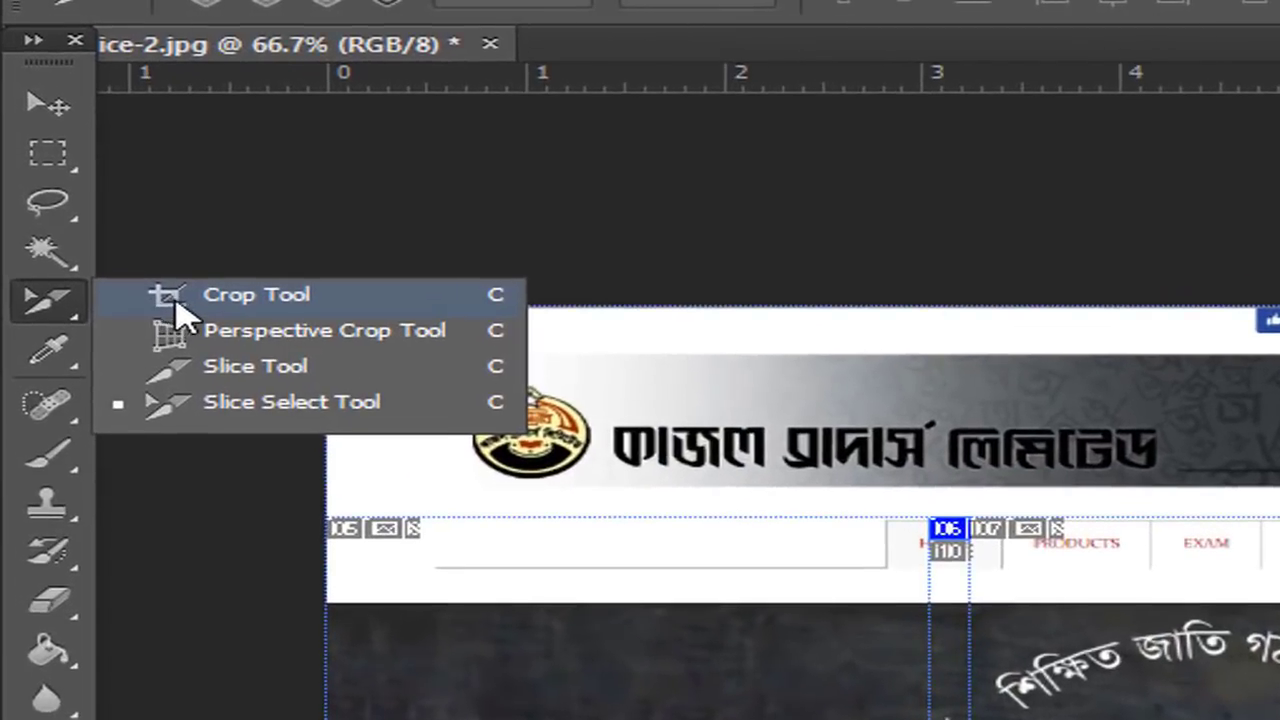